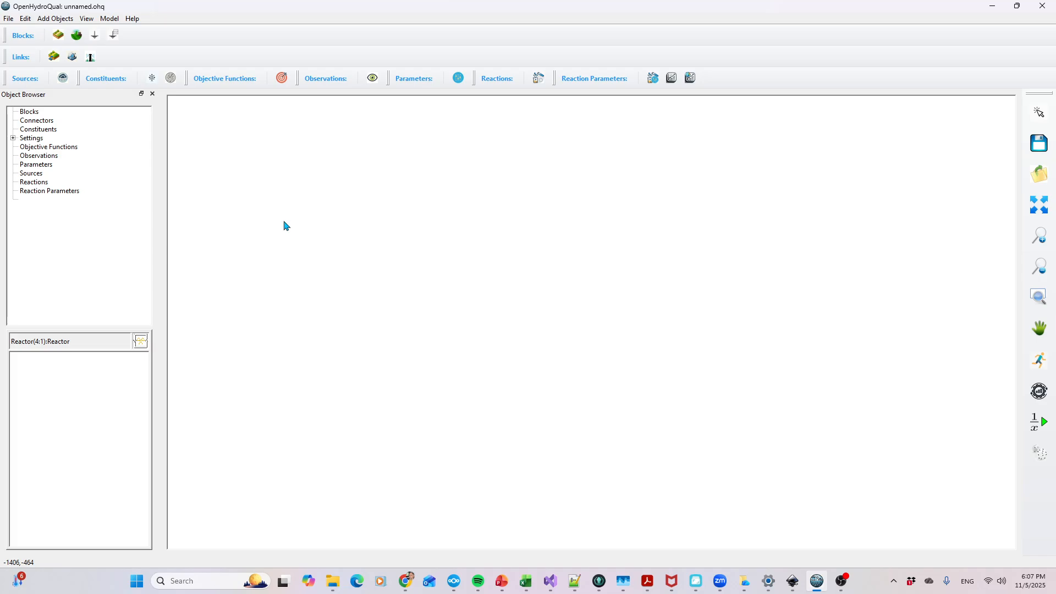
Step: Add the Mass Transfer plugin to the project
left_click(10, 20)
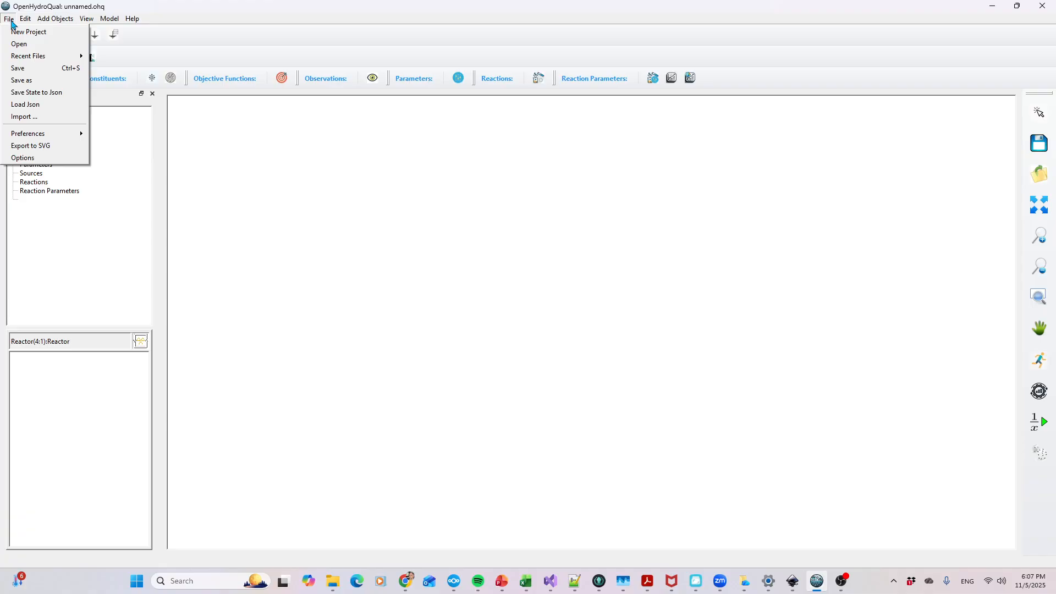
mouse_move(40, 134)
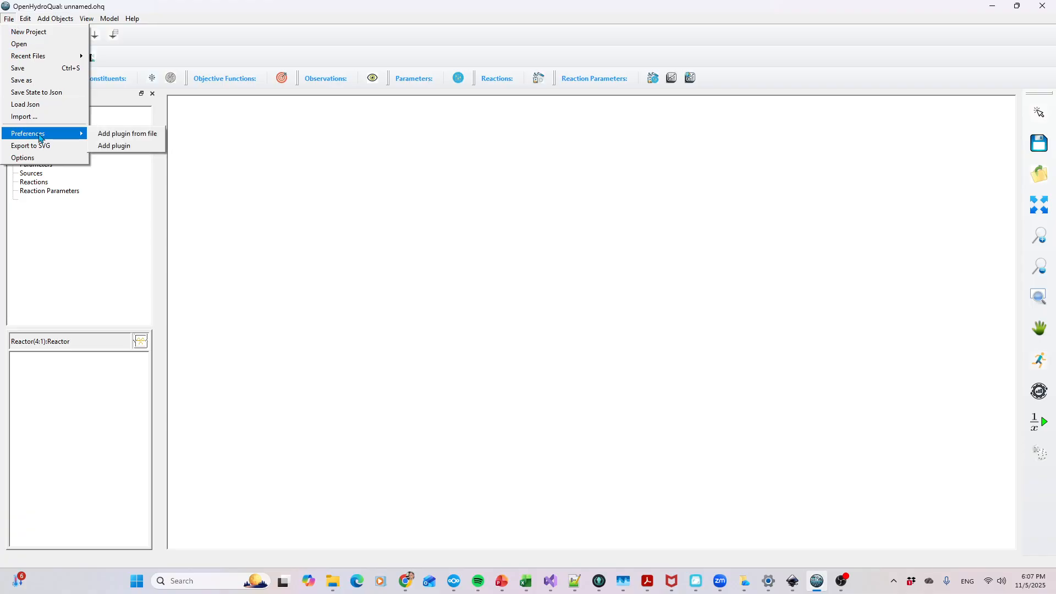
left_click(120, 146)
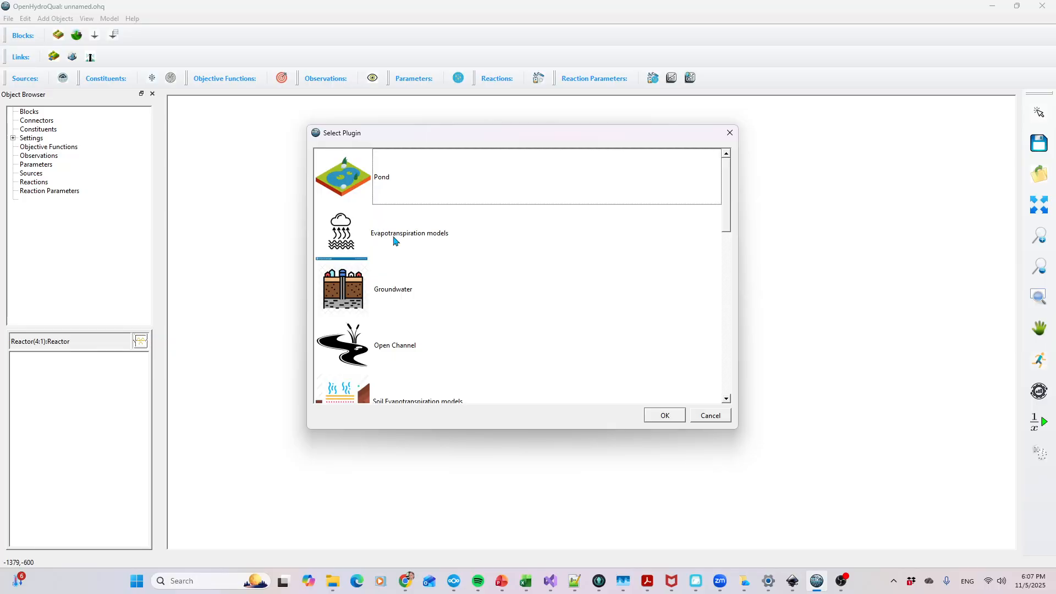
scroll(393, 246, "down", 8)
scroll(393, 246, "down", 1)
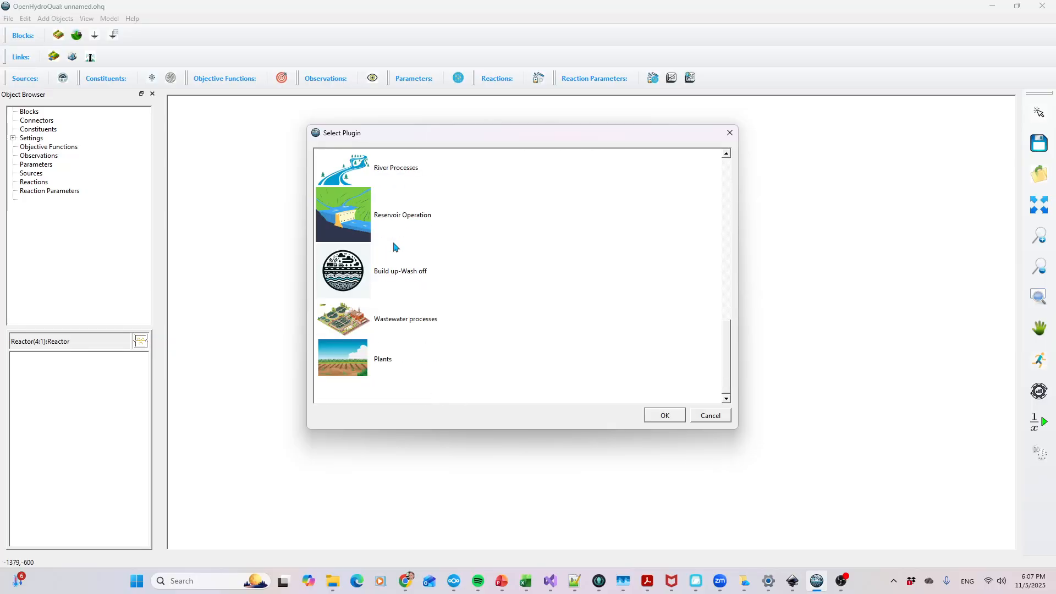
scroll(393, 246, "up", 5)
scroll(369, 322, "down", 3)
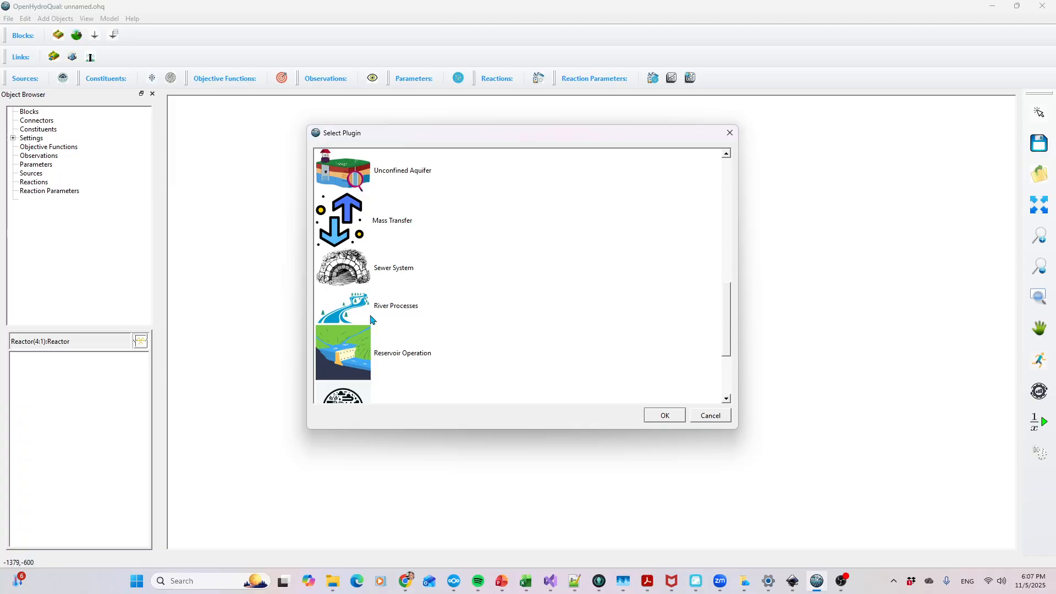
left_click(362, 232)
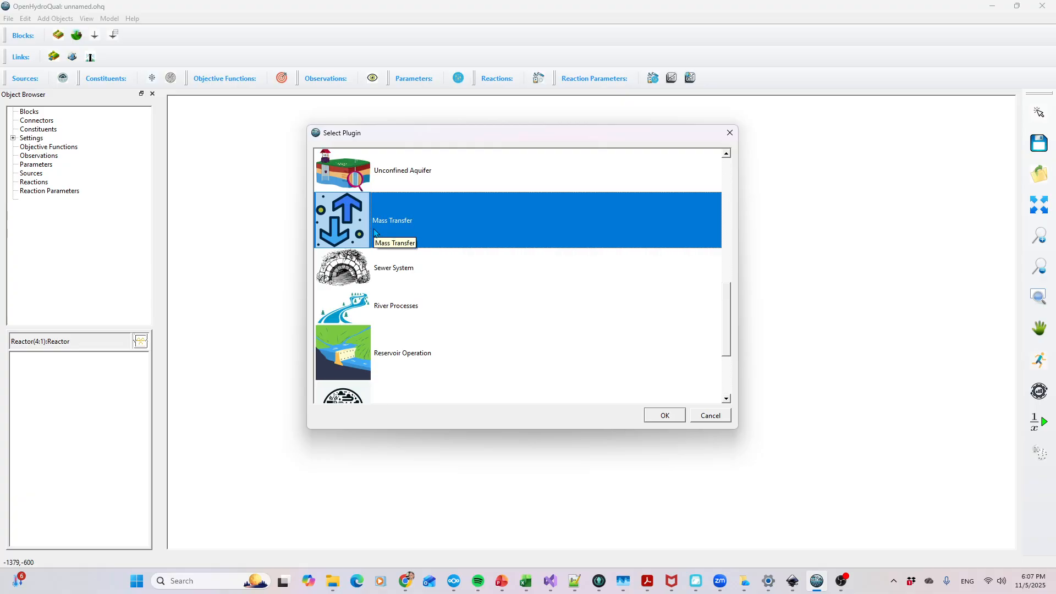
left_click(656, 416)
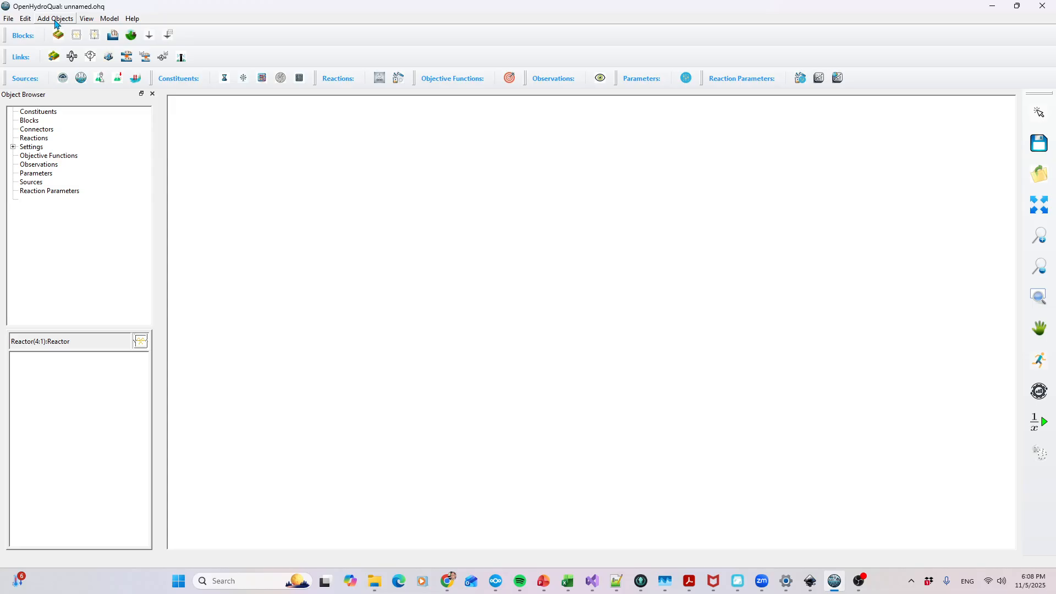
Step: Start a 2D array of Reactor blocks joined by Fixed flow links, with 10 cells horizontally and 1 vertically
left_click(55, 19)
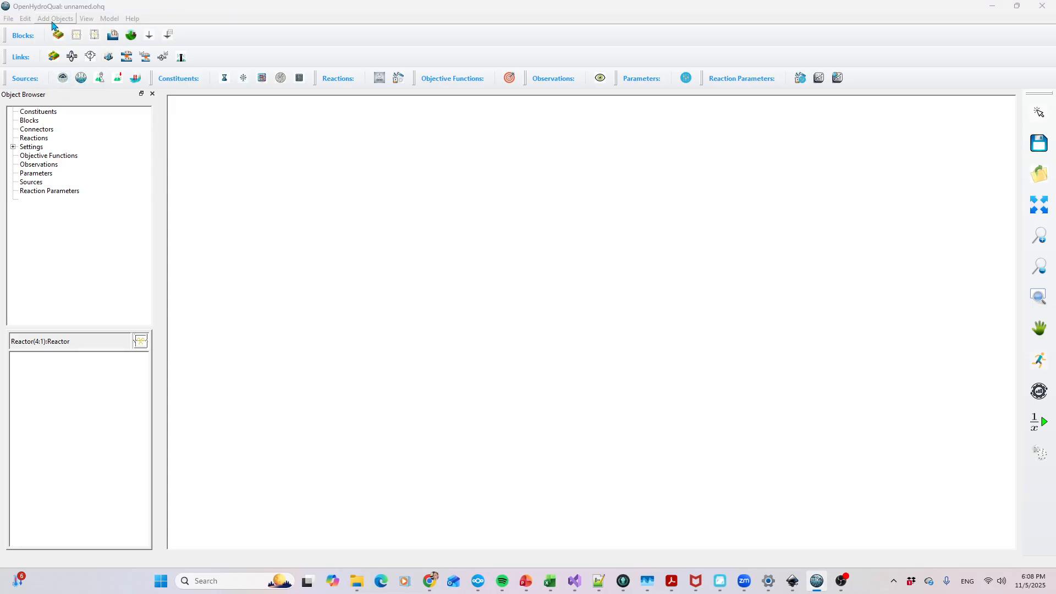
left_click(54, 20)
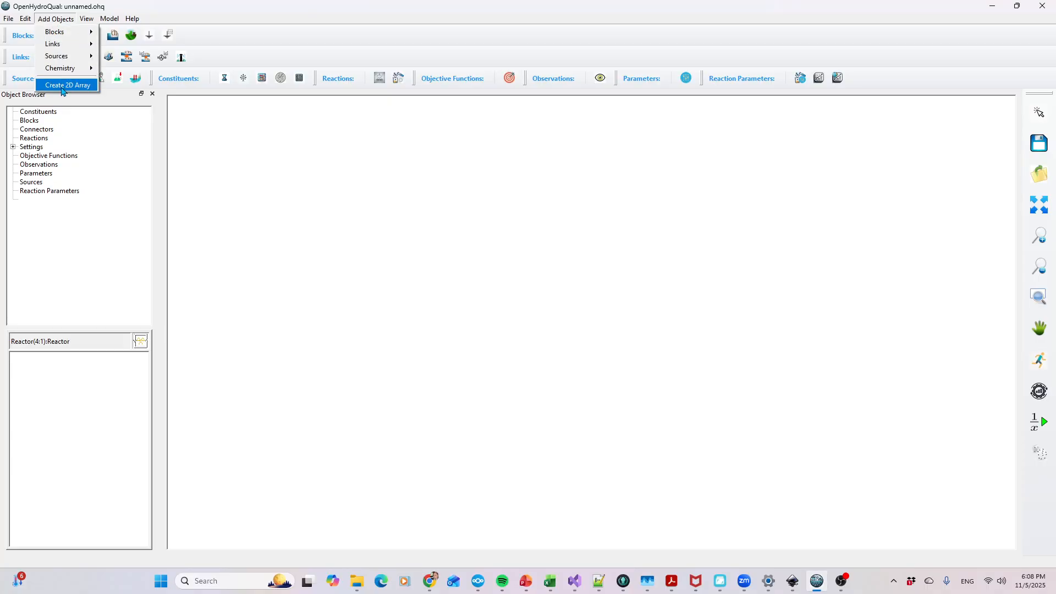
left_click(63, 86)
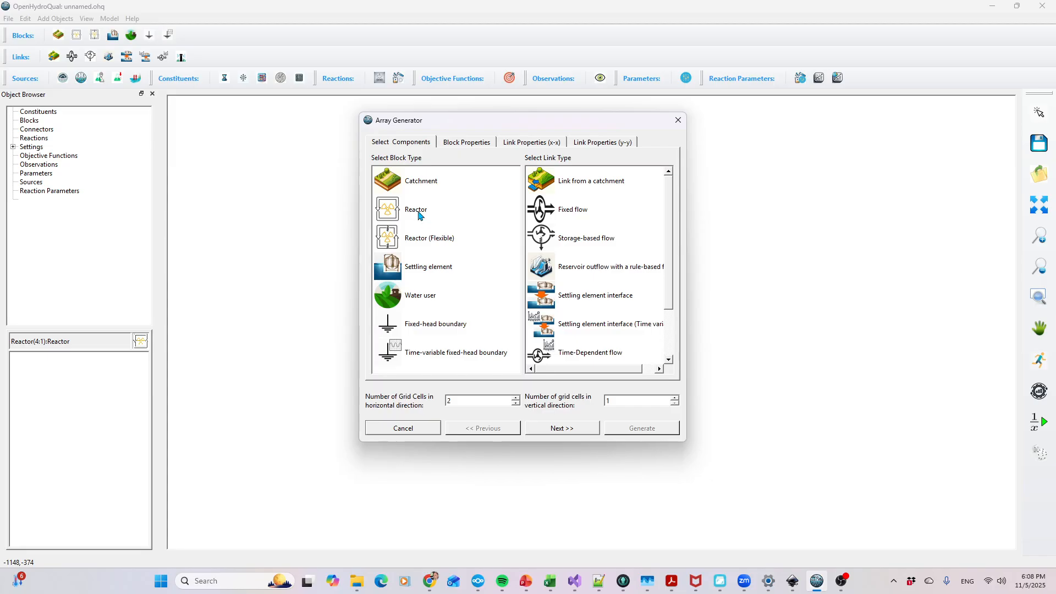
left_click(421, 214)
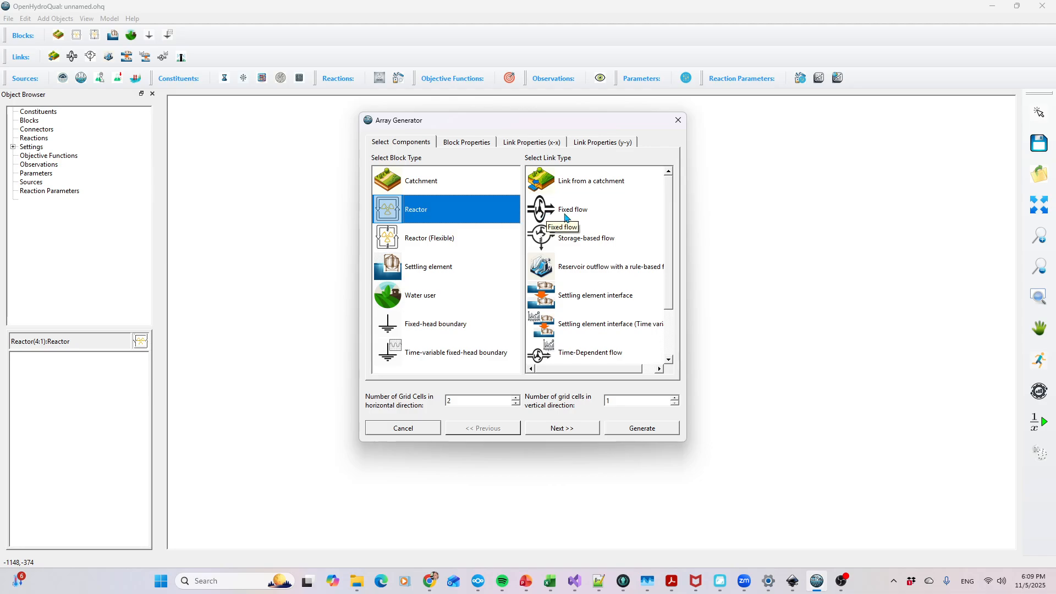
left_click(563, 219)
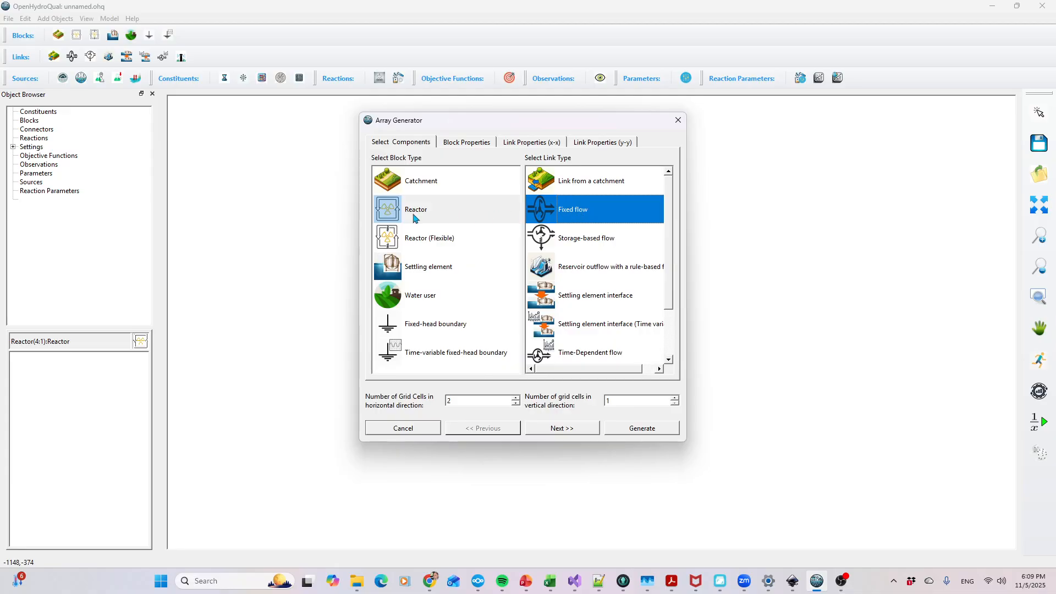
double_click(461, 400)
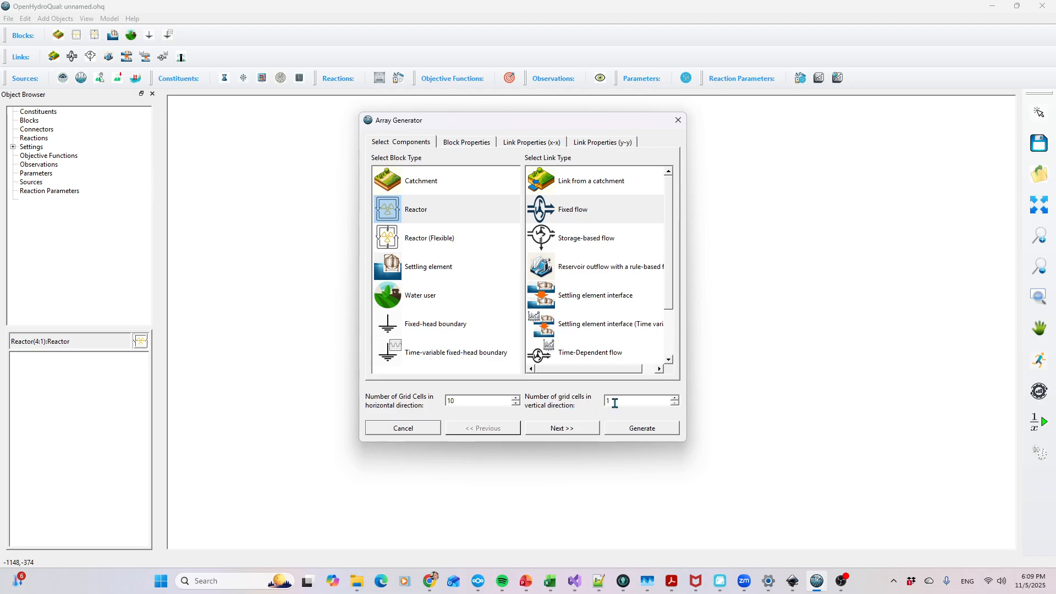
Step: Look up the compartment volume in the PFR.svg drawing in Inkscape and set the array reactors' initial storage to 11.1 m³
left_click(553, 434)
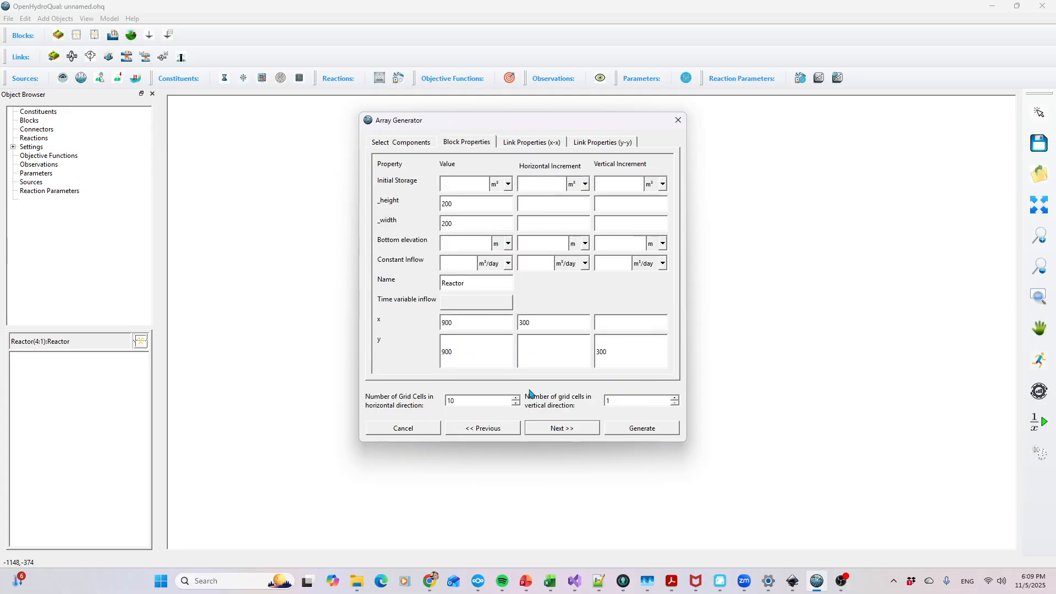
left_click(456, 186)
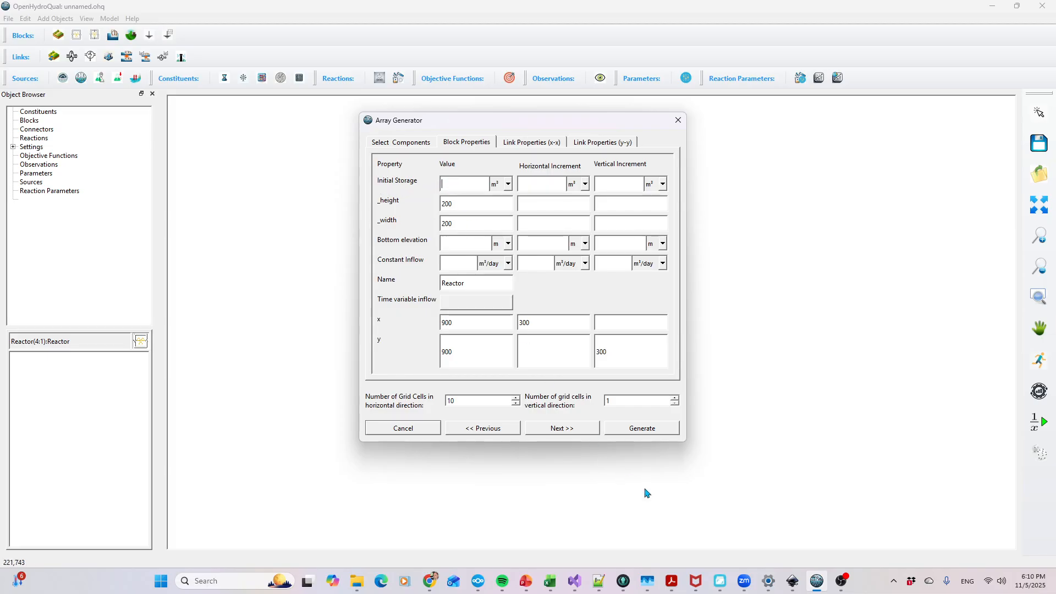
mouse_move(793, 588)
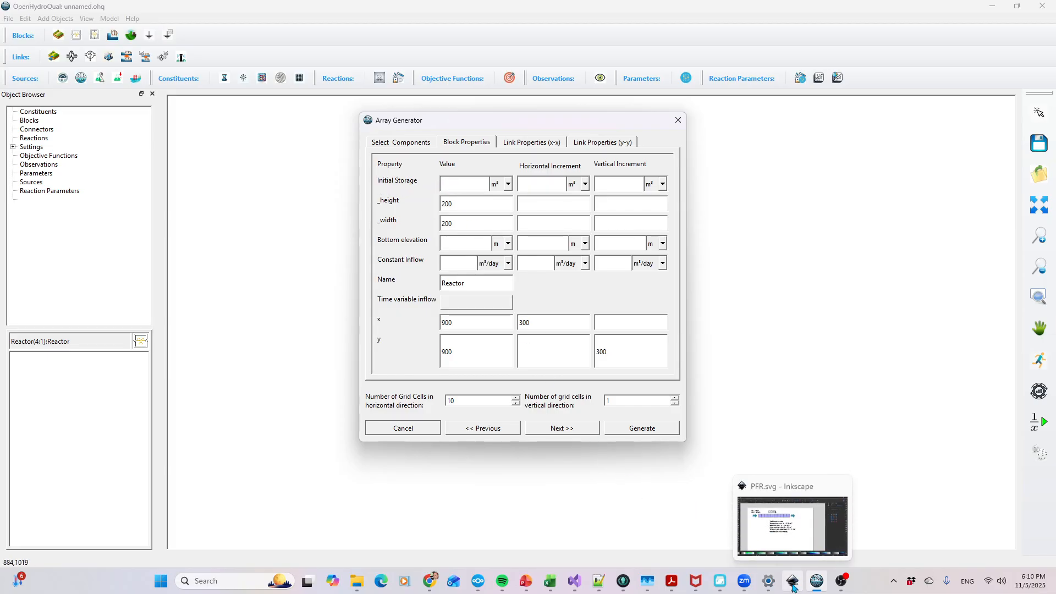
left_click(794, 551)
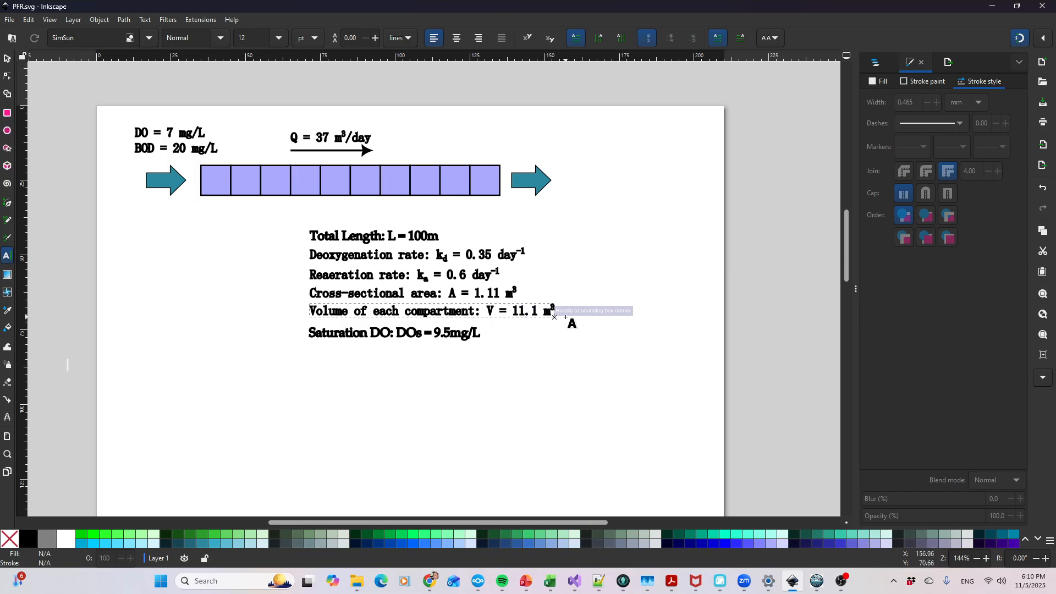
mouse_move(816, 587)
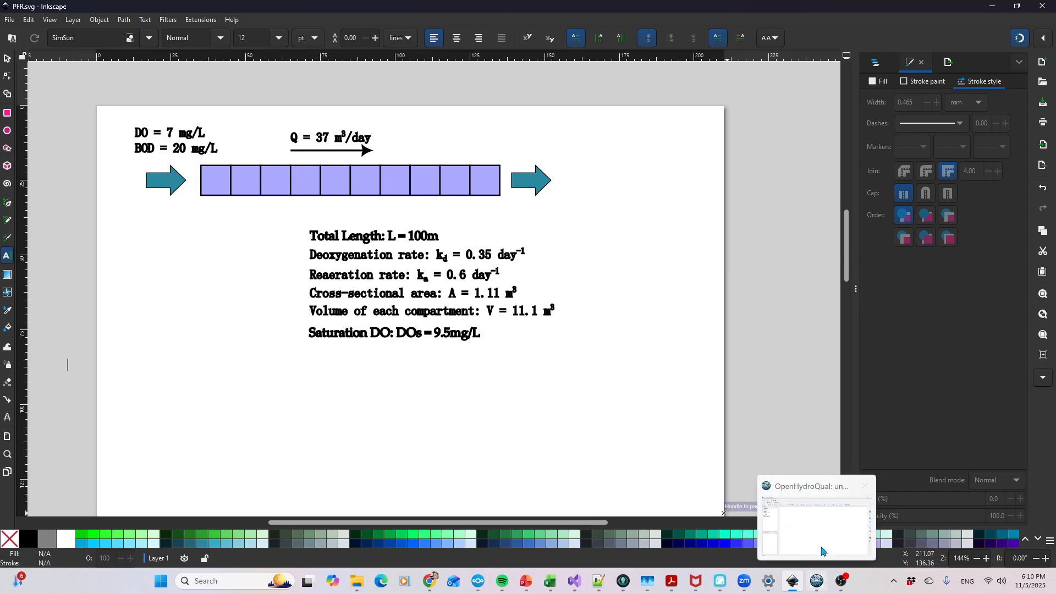
left_click(818, 542)
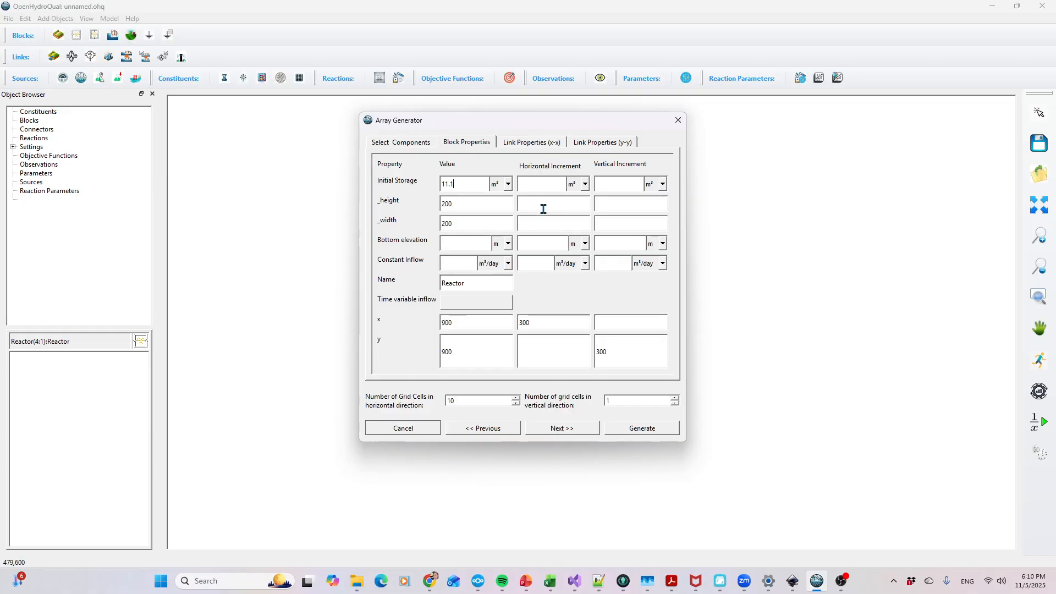
Step: Check the flow Q in the Inkscape drawing, set the horizontal links' flow rate to 37 m³/day and generate the reactor array
left_click(556, 429)
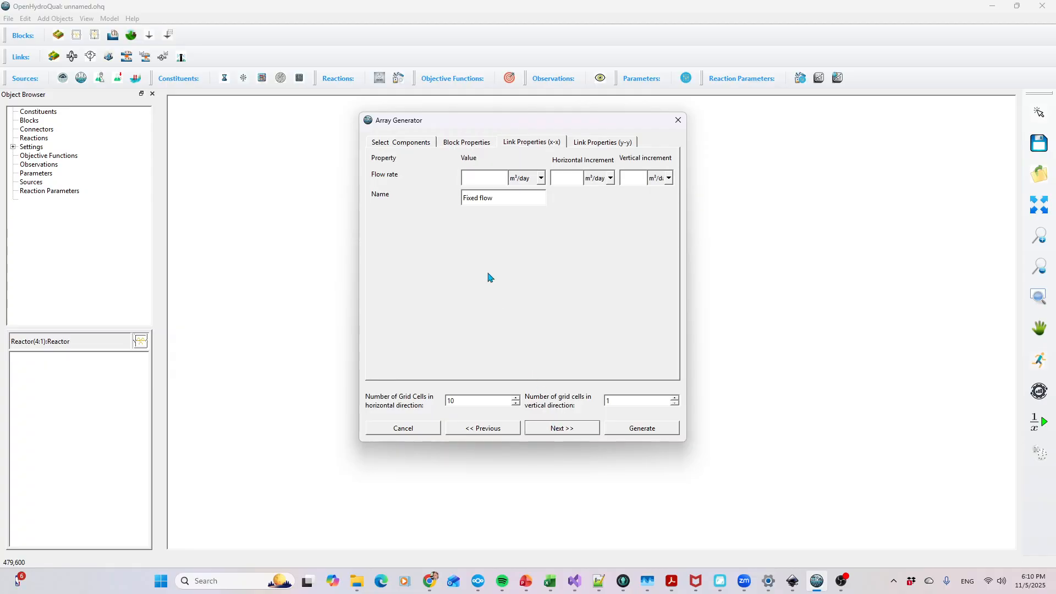
left_click(481, 181)
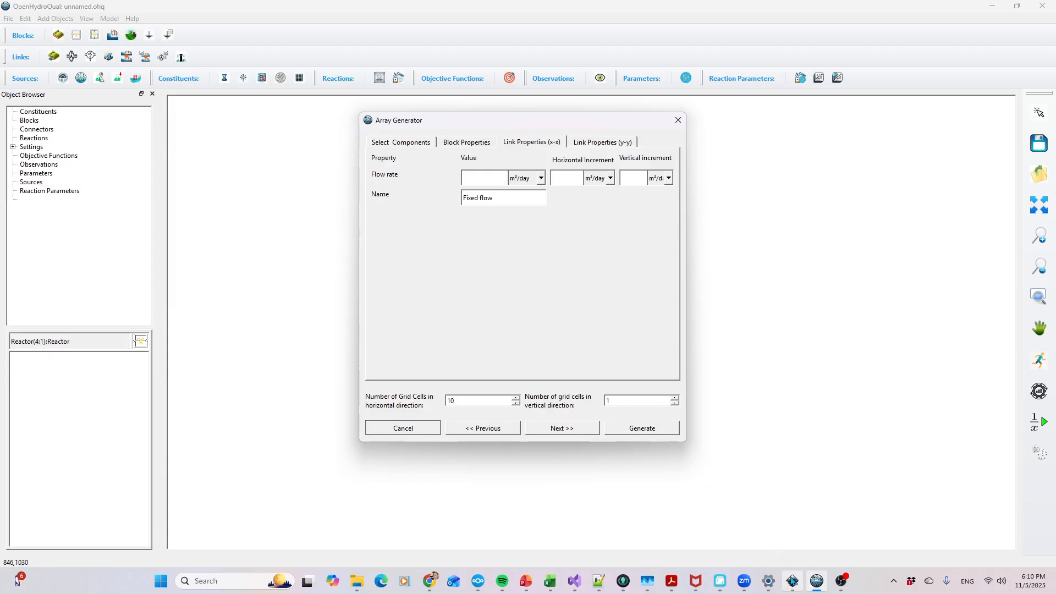
mouse_move(792, 581)
left_click(778, 538)
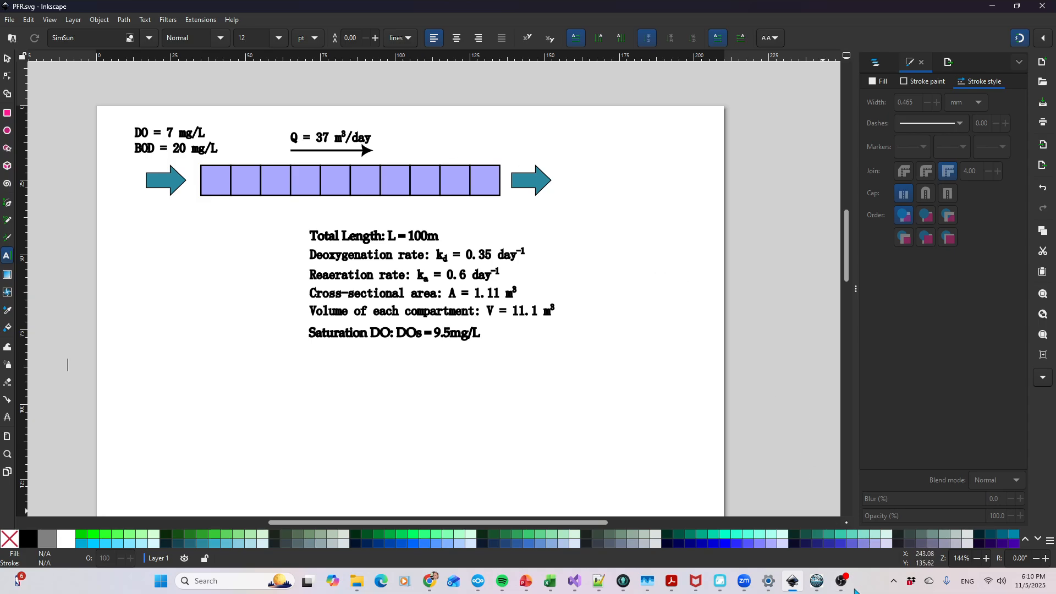
mouse_move(837, 587)
left_click(816, 587)
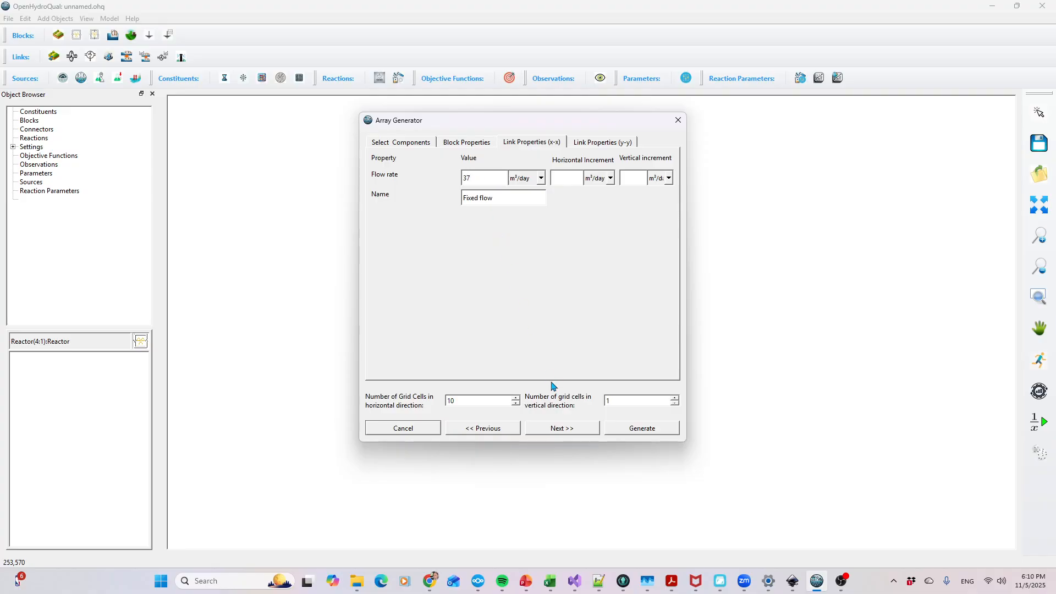
left_click(552, 428)
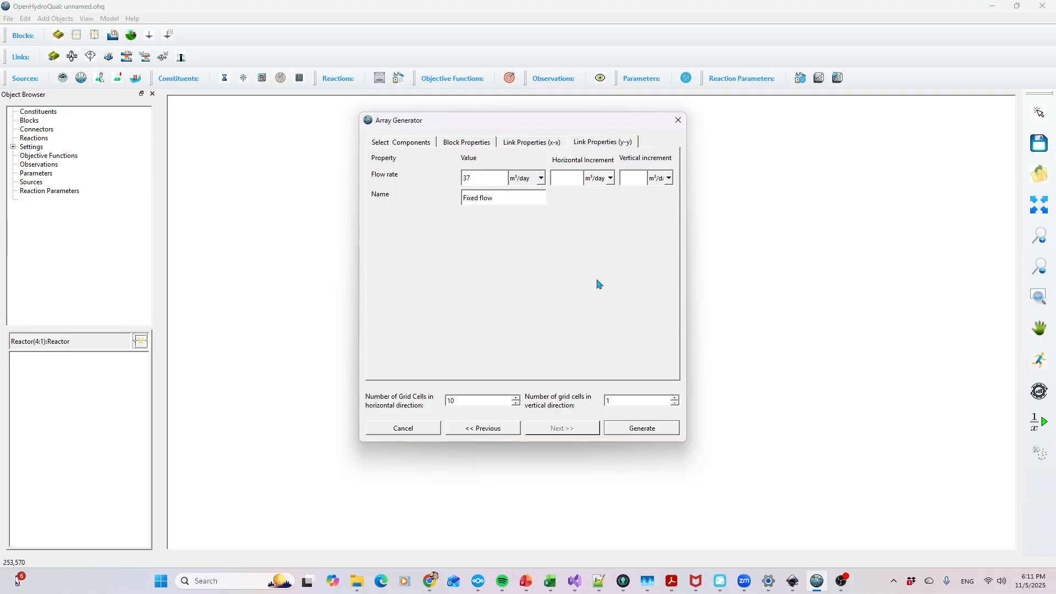
left_click(636, 433)
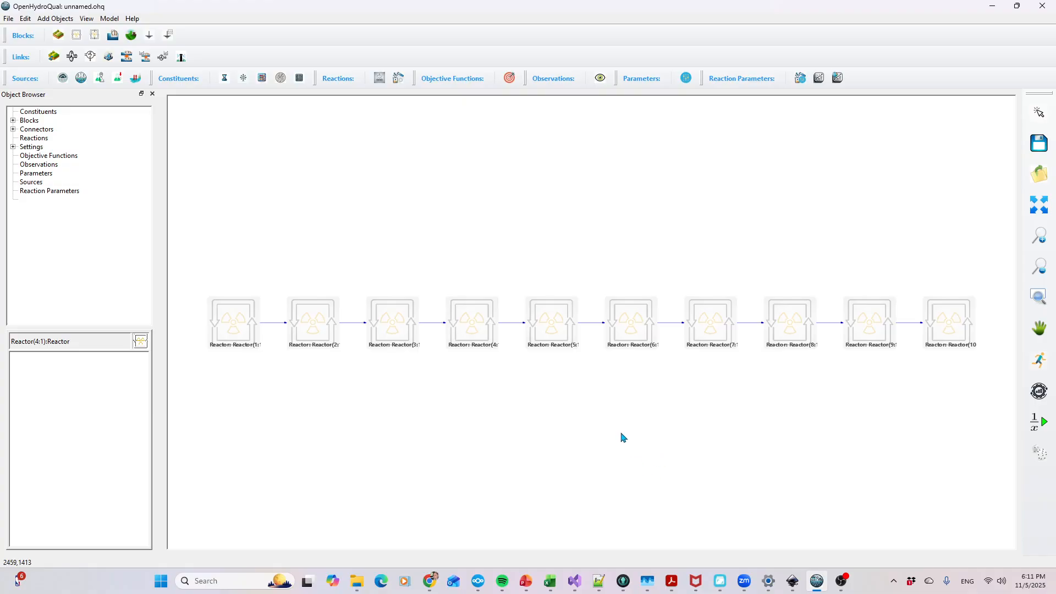
Step: Add a fixed-head boundary block and place it just downstream of the last reactor, in line with the chain
scroll(622, 437, "down", 1)
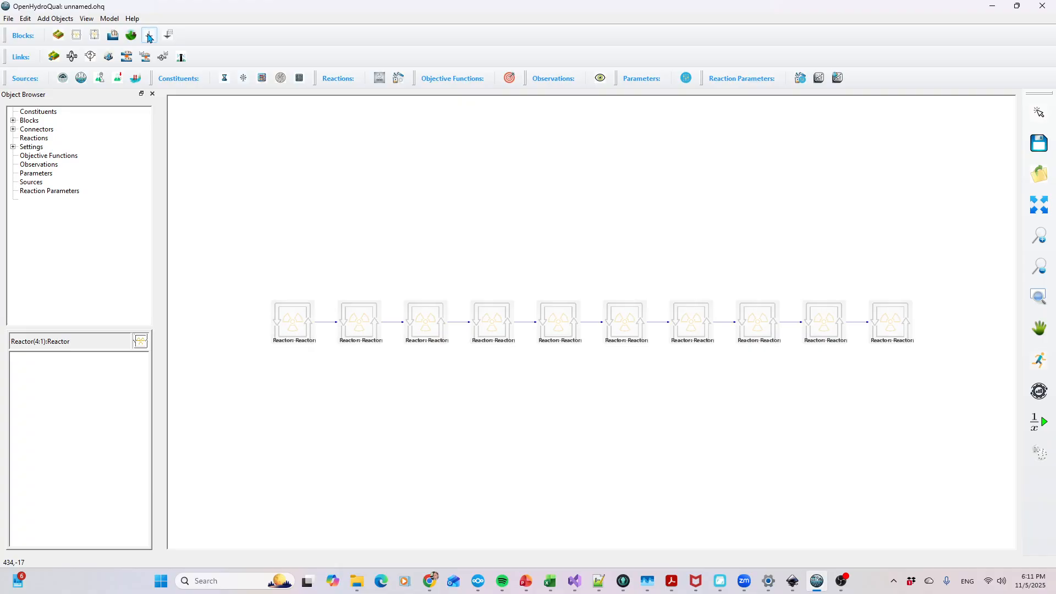
left_click(149, 37)
left_click(285, 319)
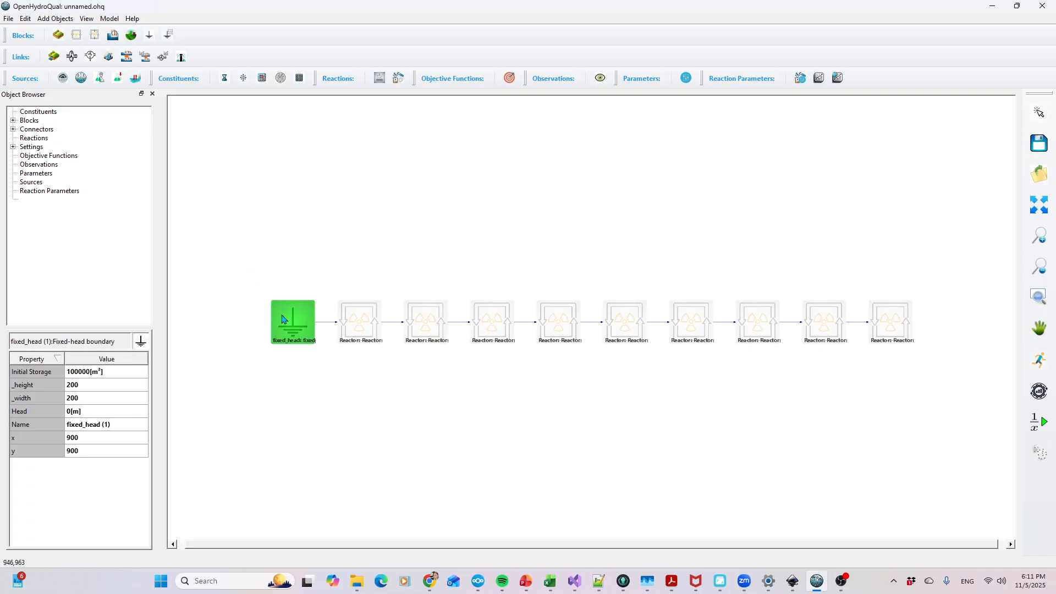
left_click_drag(285, 319, 948, 319)
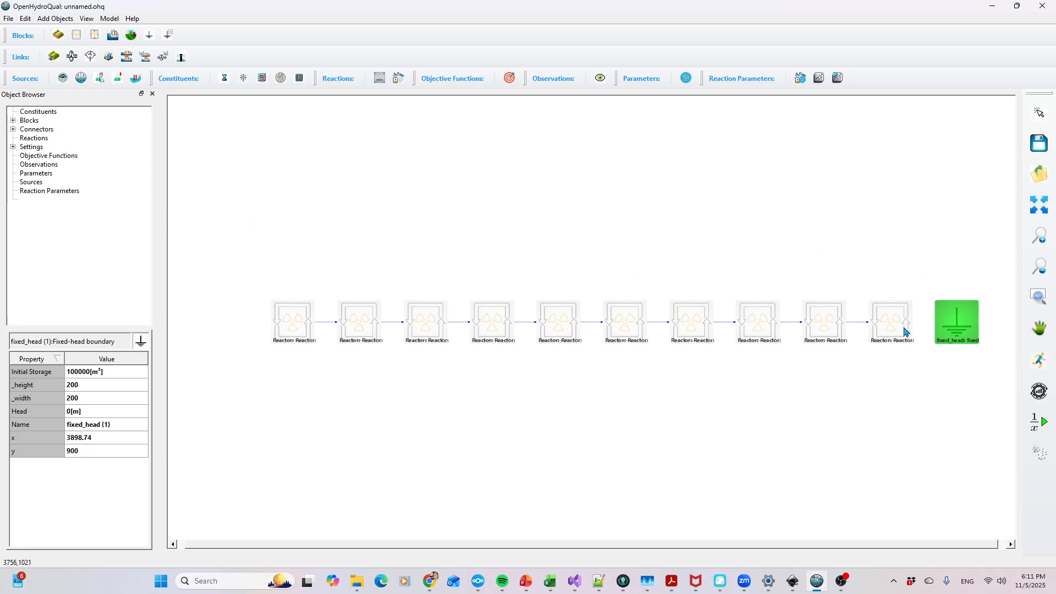
Step: Connect the last reactor to the fixed-head boundary with a Fixed flow link and set its flow rate to 37 m³/day
left_click(72, 58)
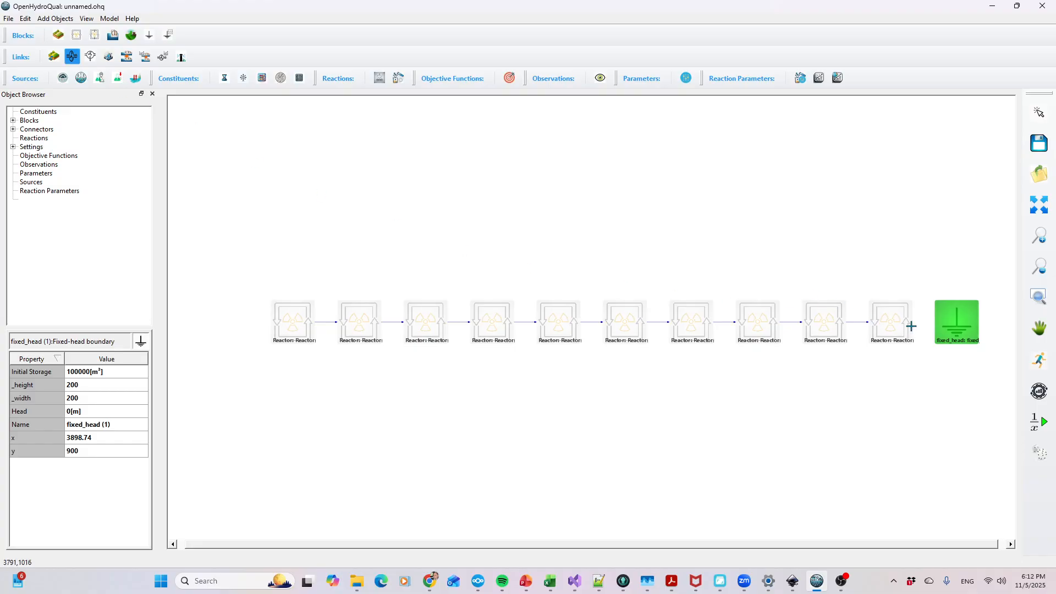
left_click_drag(908, 328, 946, 330)
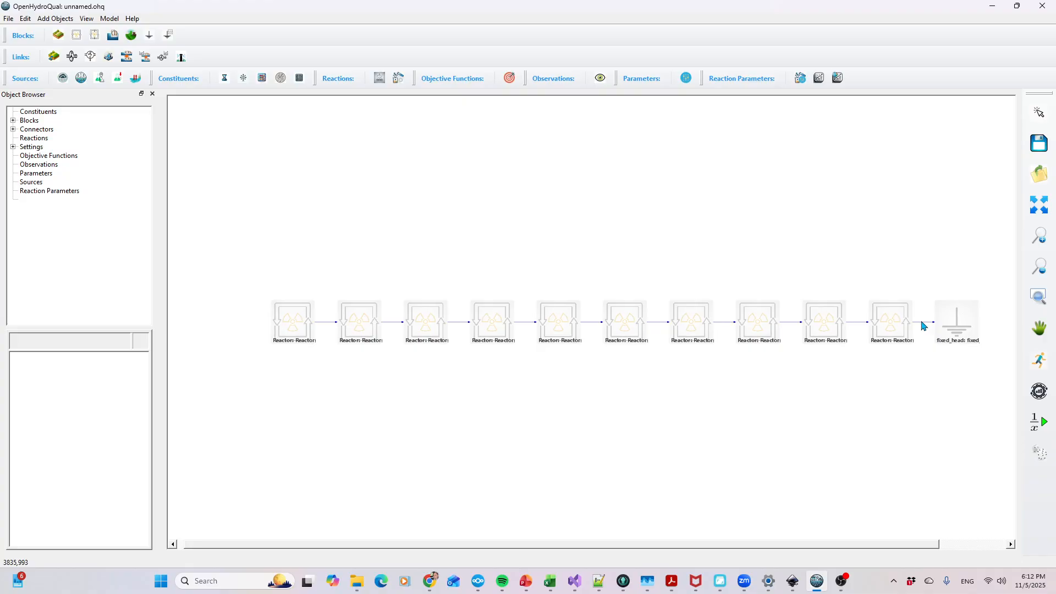
left_click(948, 328)
left_click(933, 328)
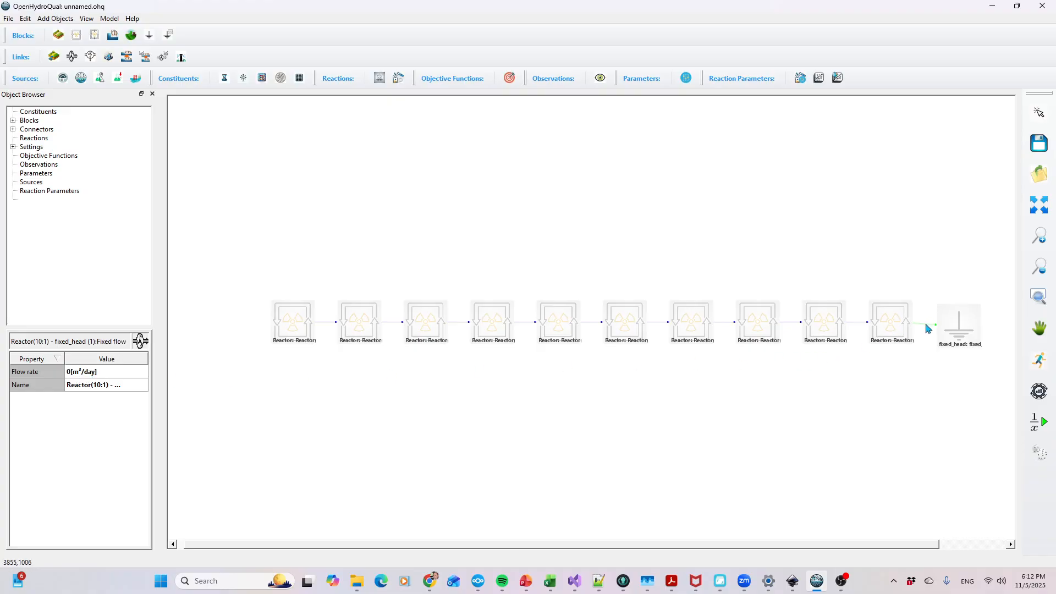
left_click(69, 375)
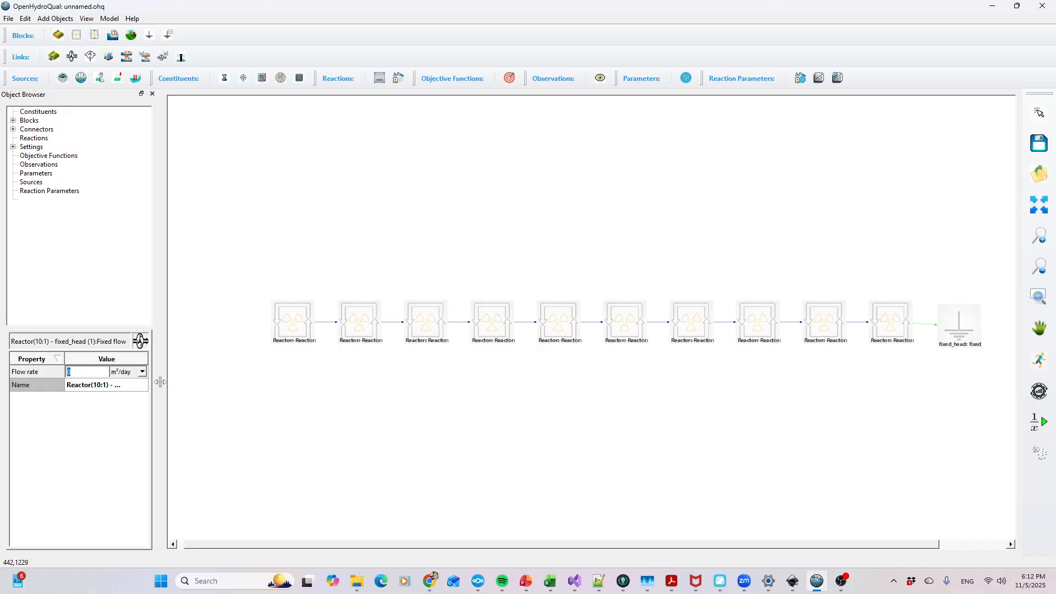
key("Return")
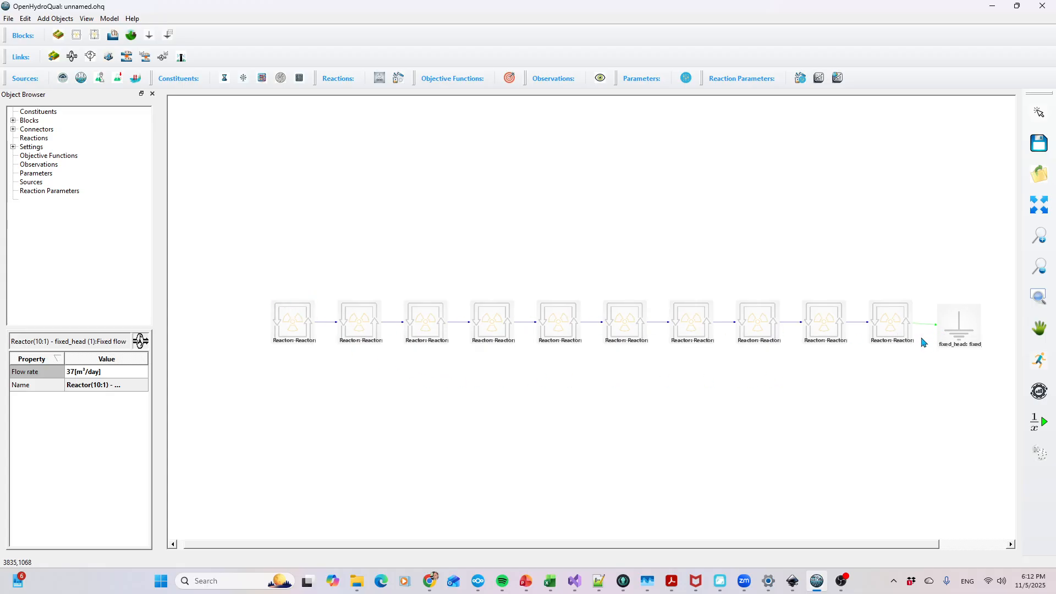
Step: Set the first reactor's constant inflow to 37 m³/day
left_click(291, 324)
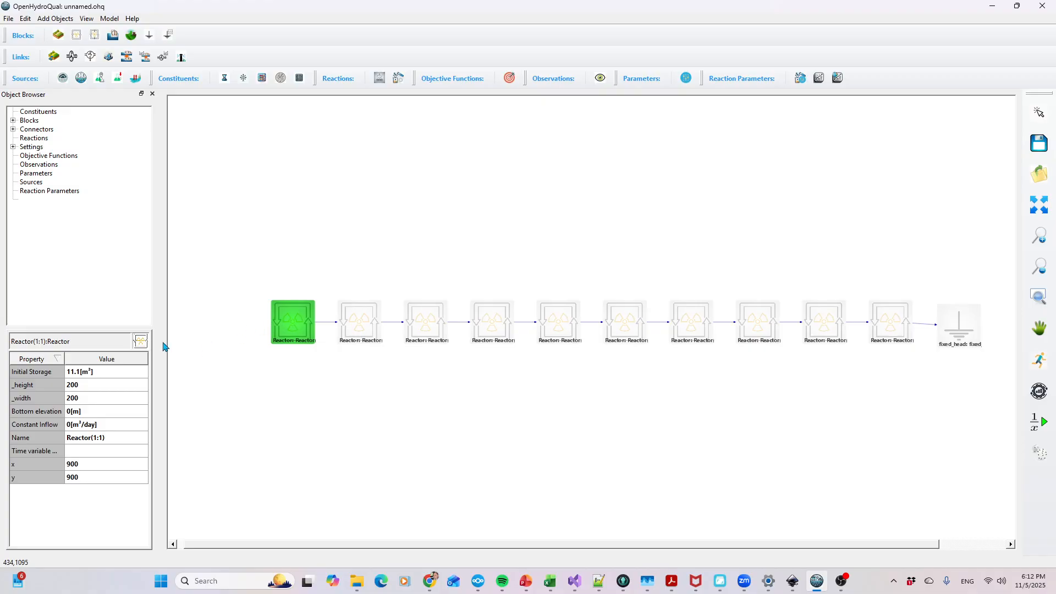
left_click_drag(160, 339, 219, 340)
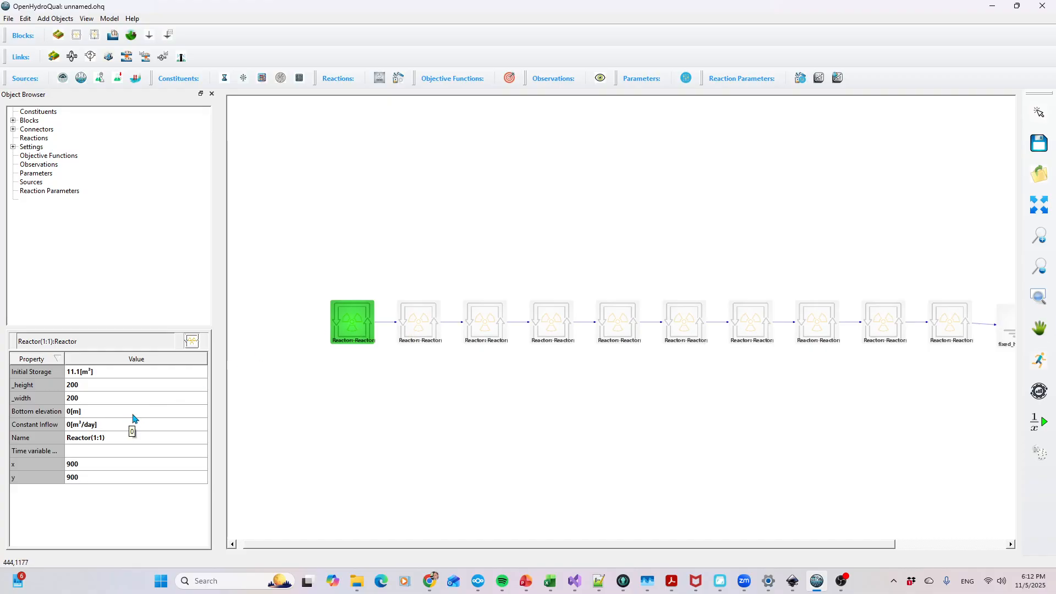
left_click_drag(65, 359, 86, 359)
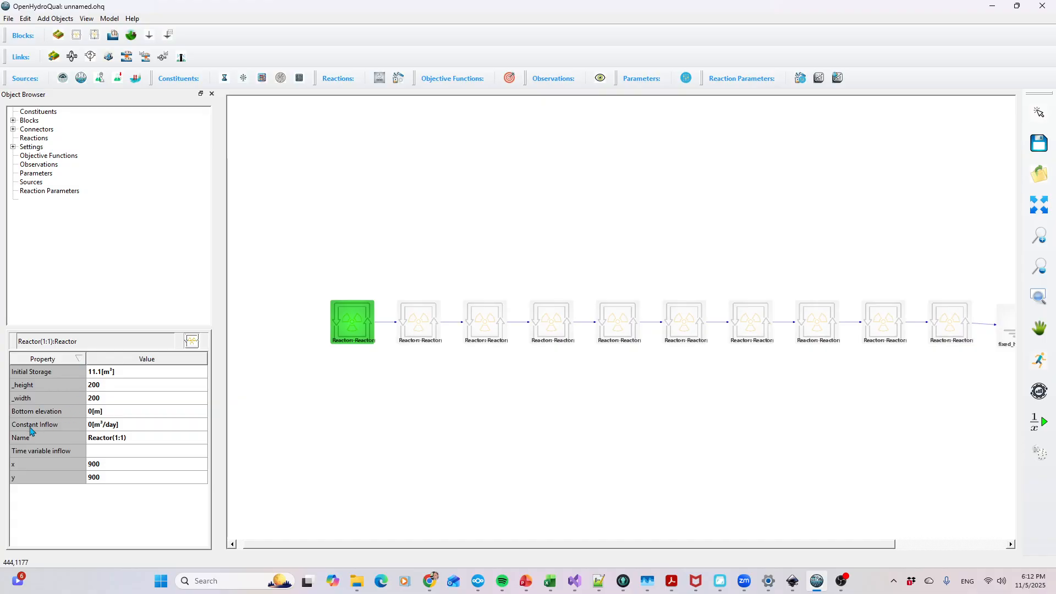
double_click(90, 429)
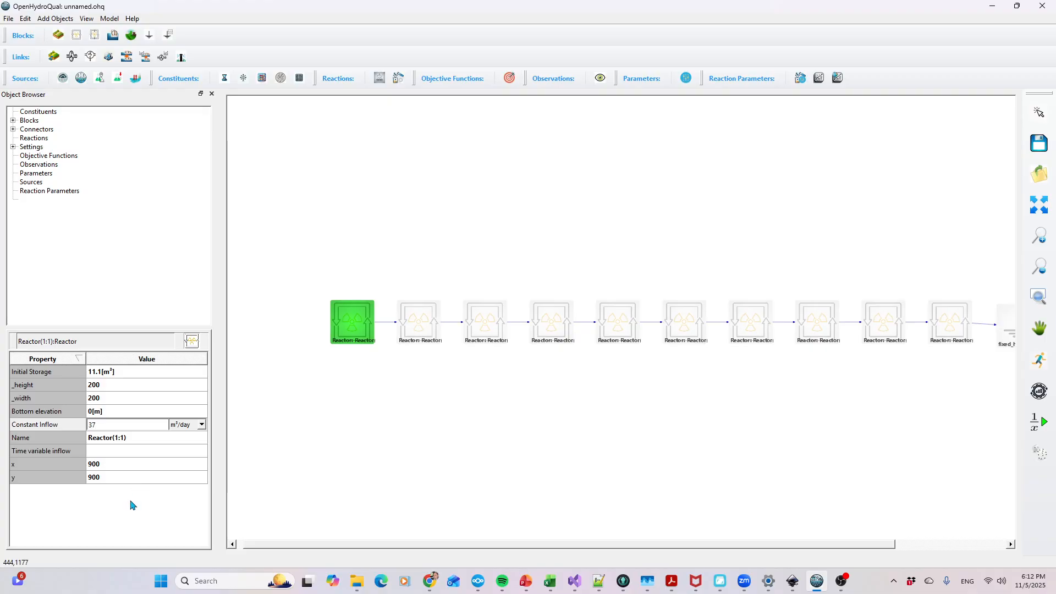
type("37")
key("Tab")
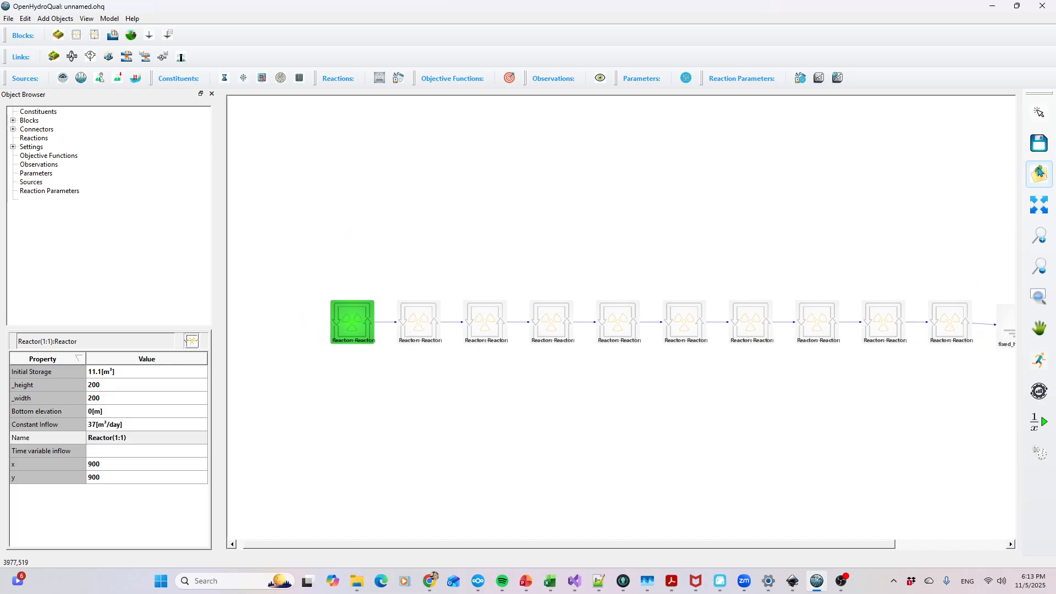
Step: Save the model as PFR.ohq in the Documents folder, replacing the existing file
left_click(1038, 144)
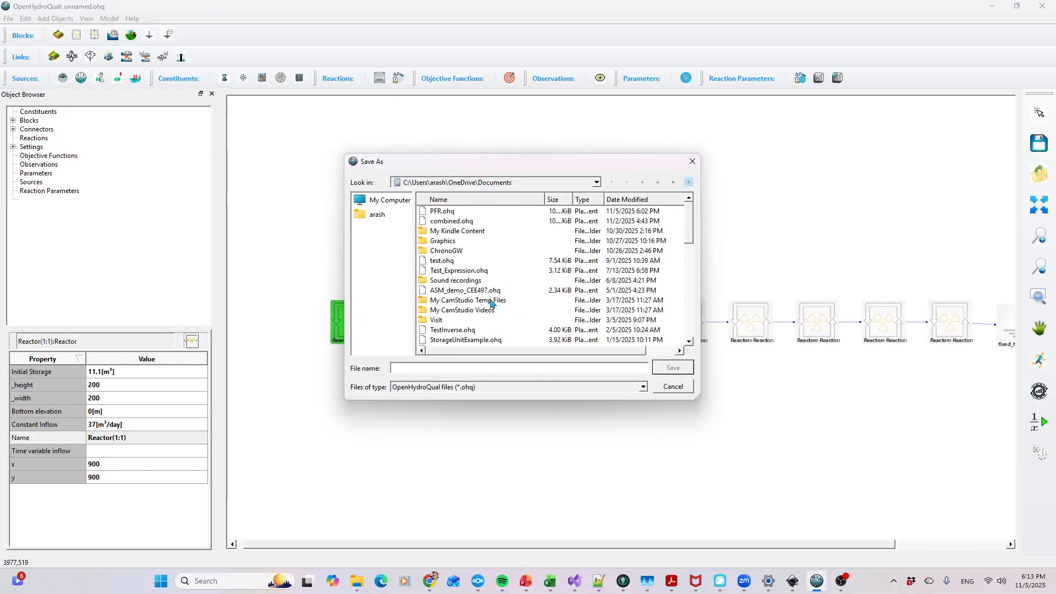
left_click(440, 212)
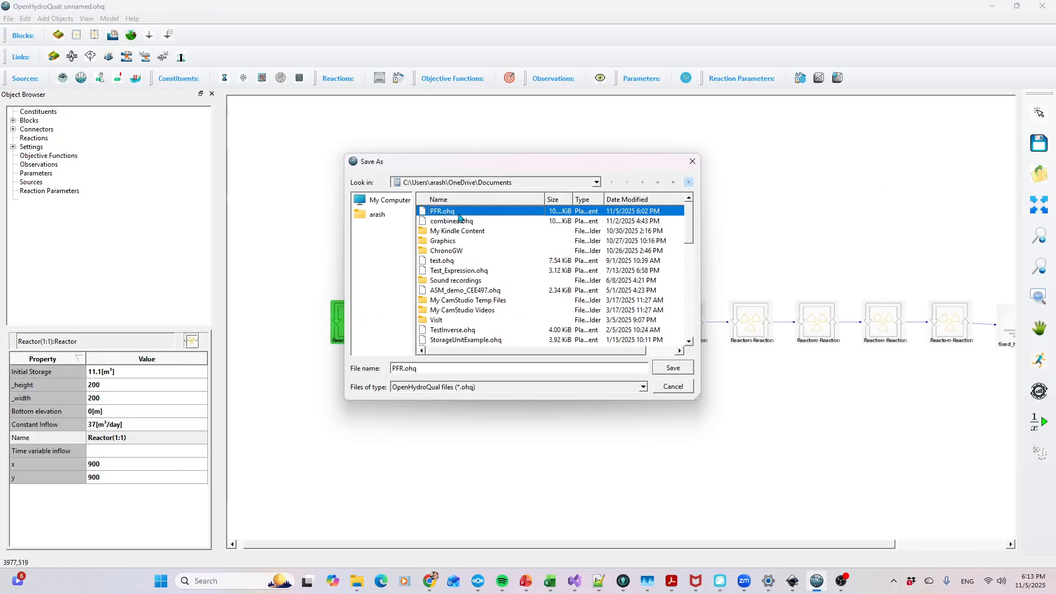
left_click(677, 372)
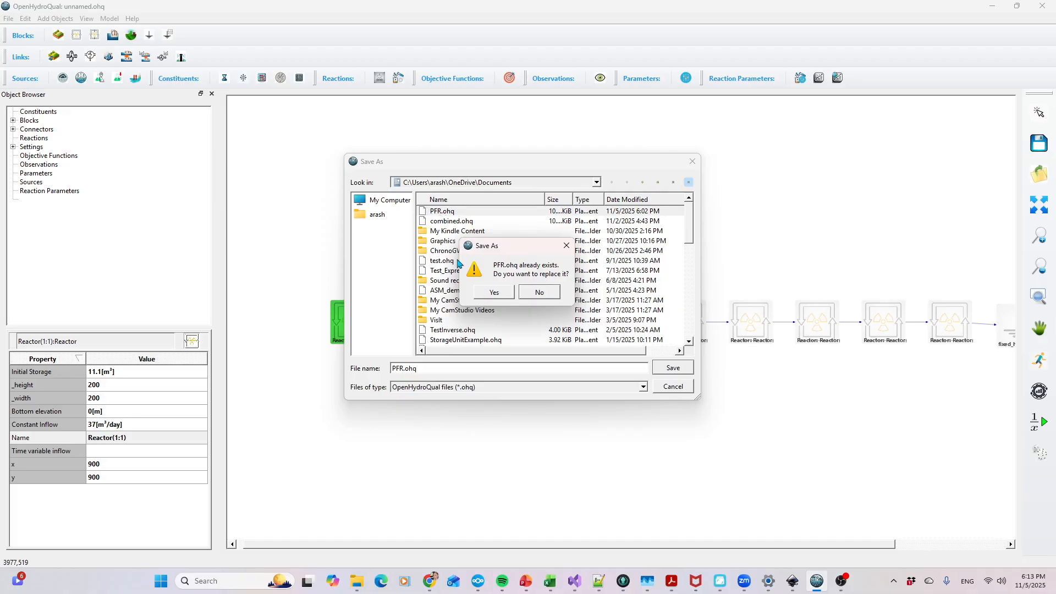
left_click(497, 292)
Step: Run the hydraulic simulation of the reactor chain and close the run window once it is done
scroll(644, 354, "down", 1)
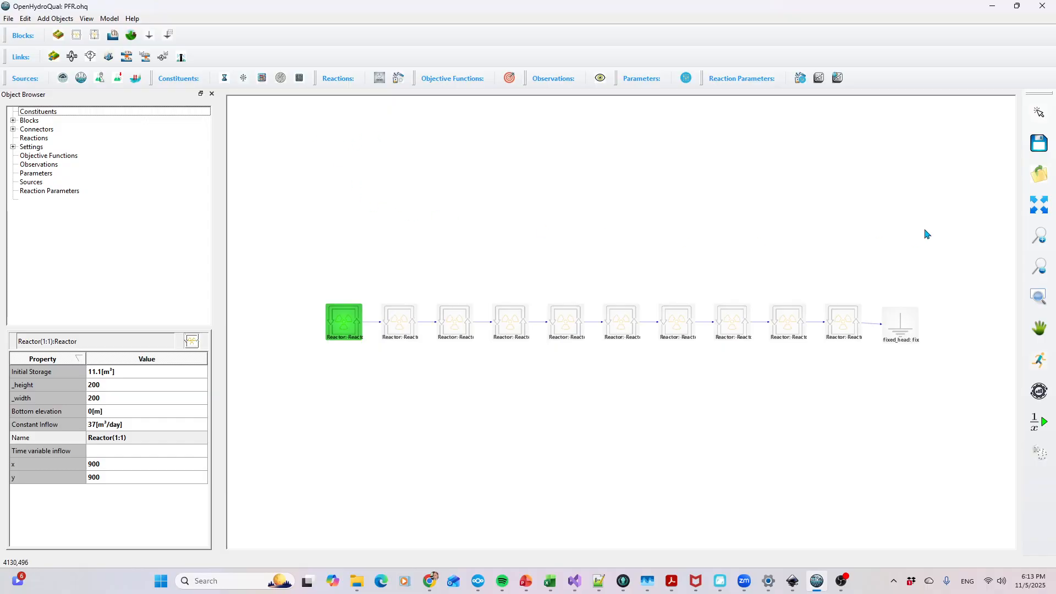
left_click(1039, 363)
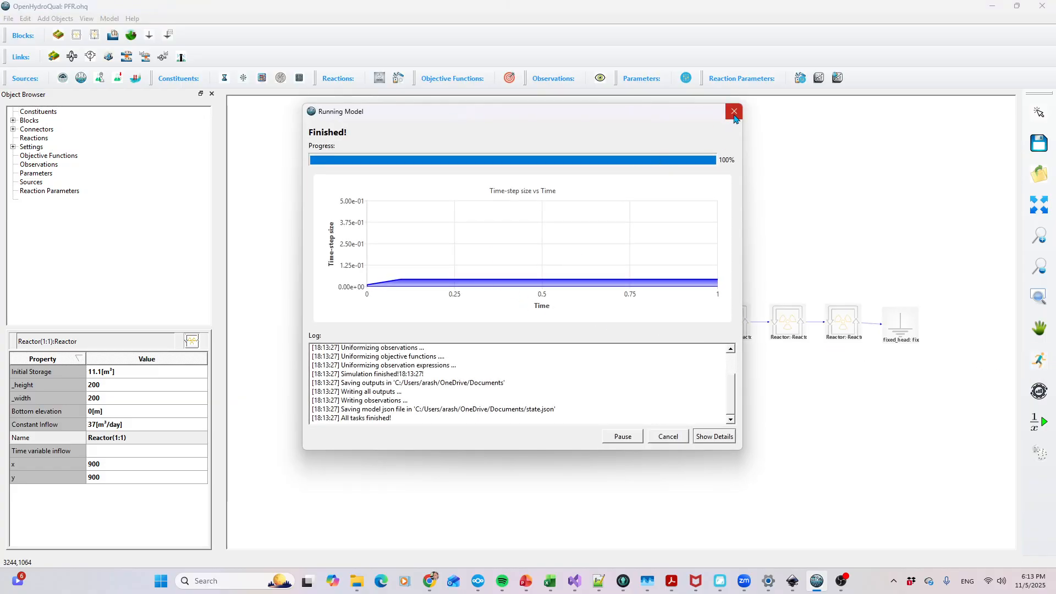
left_click(734, 114)
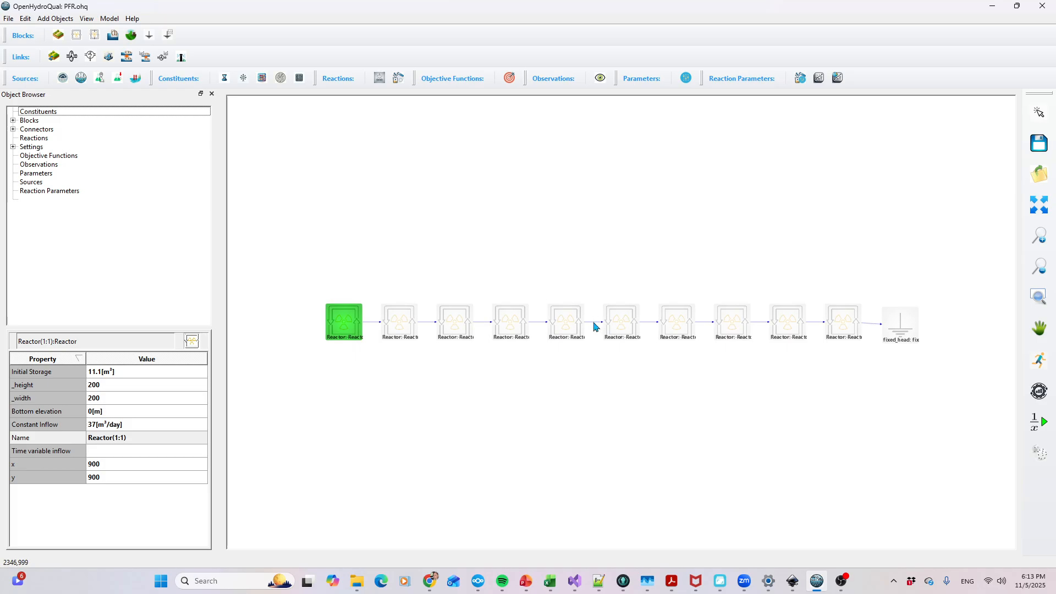
Step: Plot the flow rate of the link between the fifth and sixth reactors and the storage of the seventh reactor
left_click(593, 324)
right_click(593, 325)
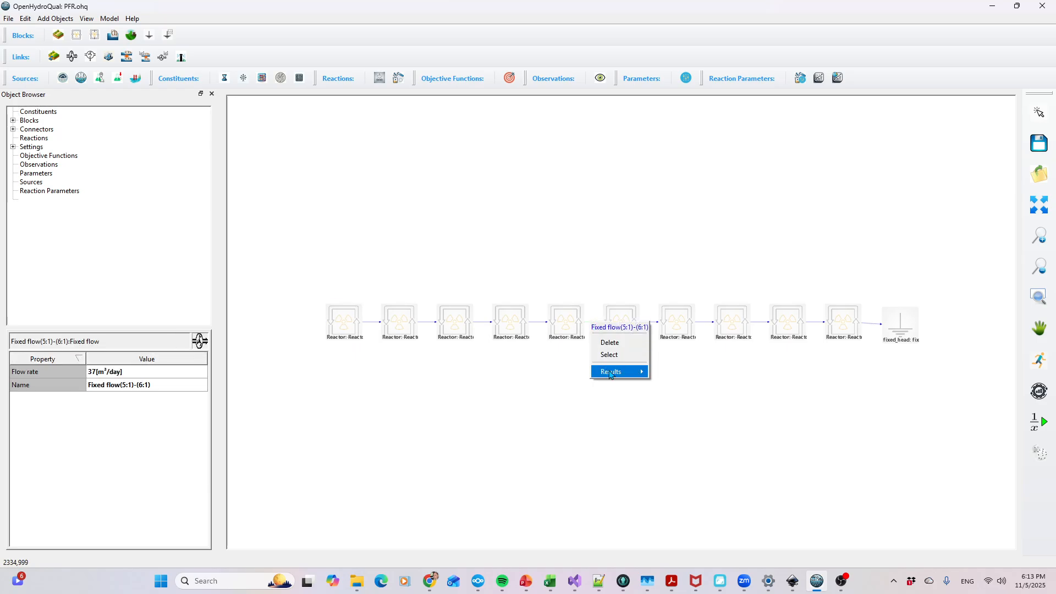
mouse_move(624, 373)
left_click(671, 384)
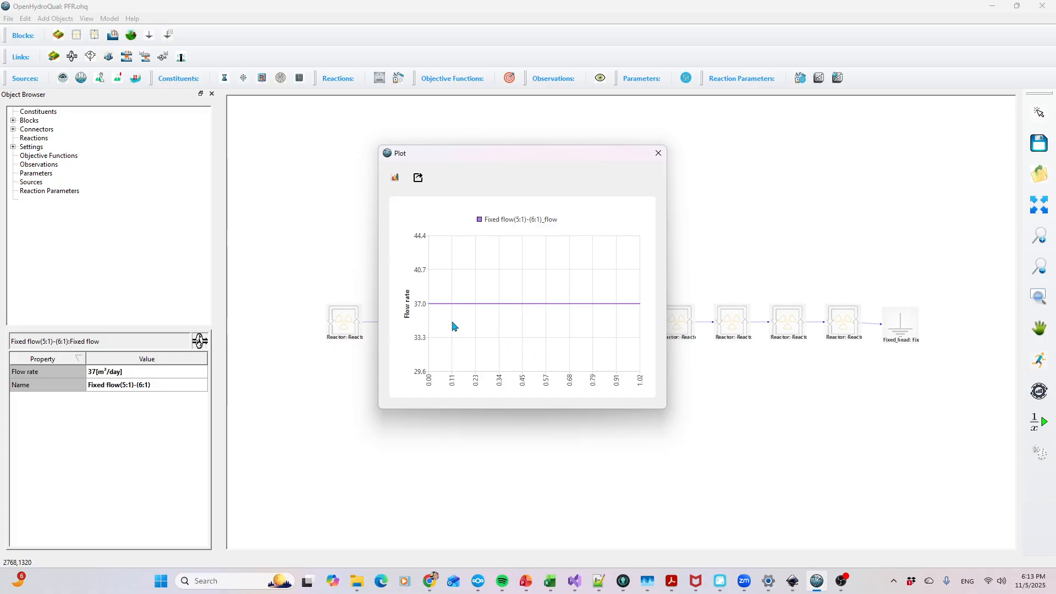
left_click(658, 153)
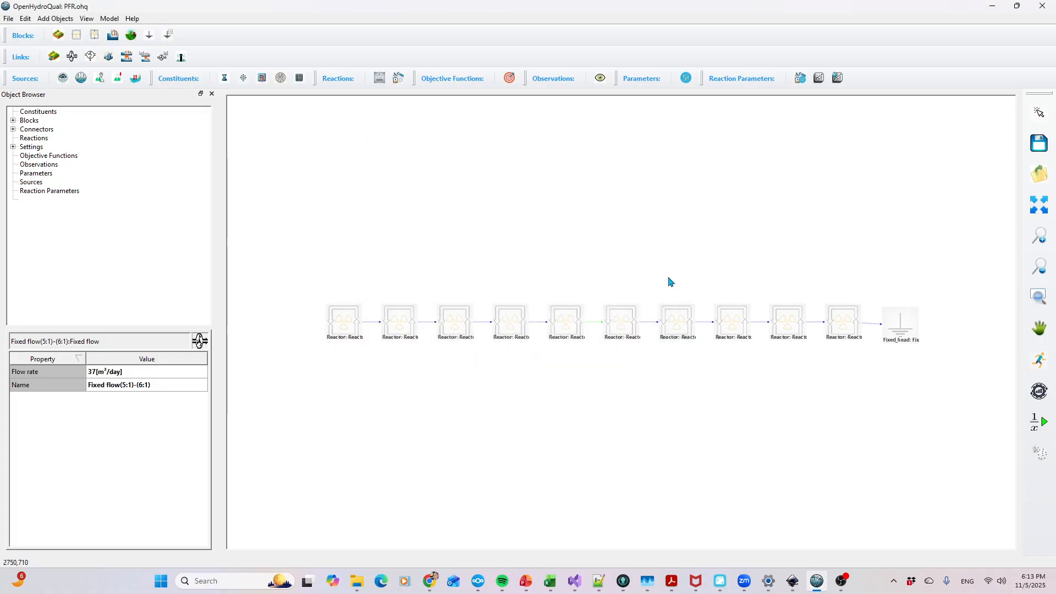
left_click(670, 321)
right_click(671, 324)
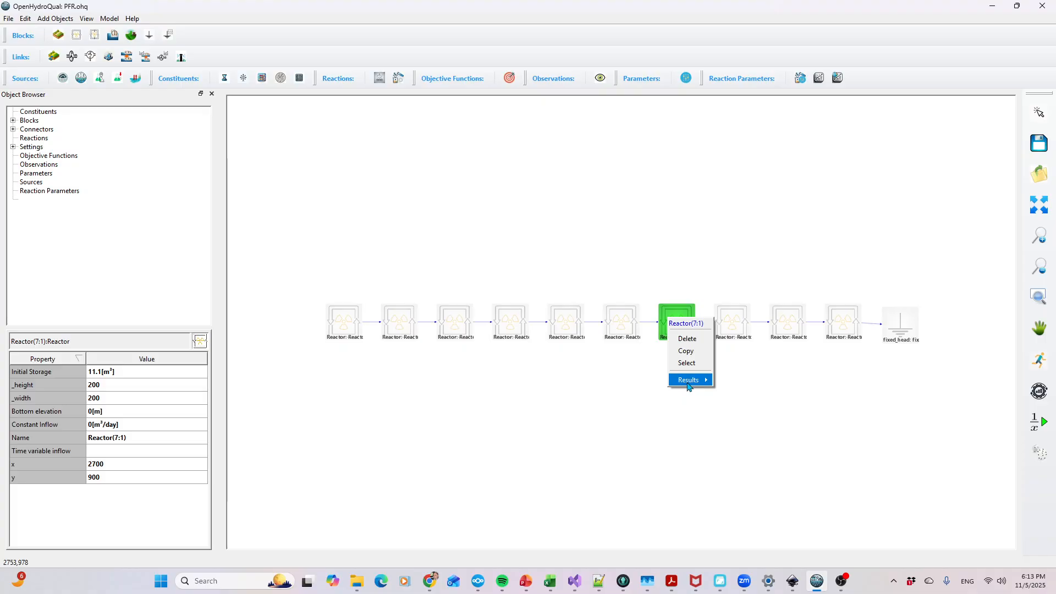
mouse_move(687, 382)
left_click(742, 383)
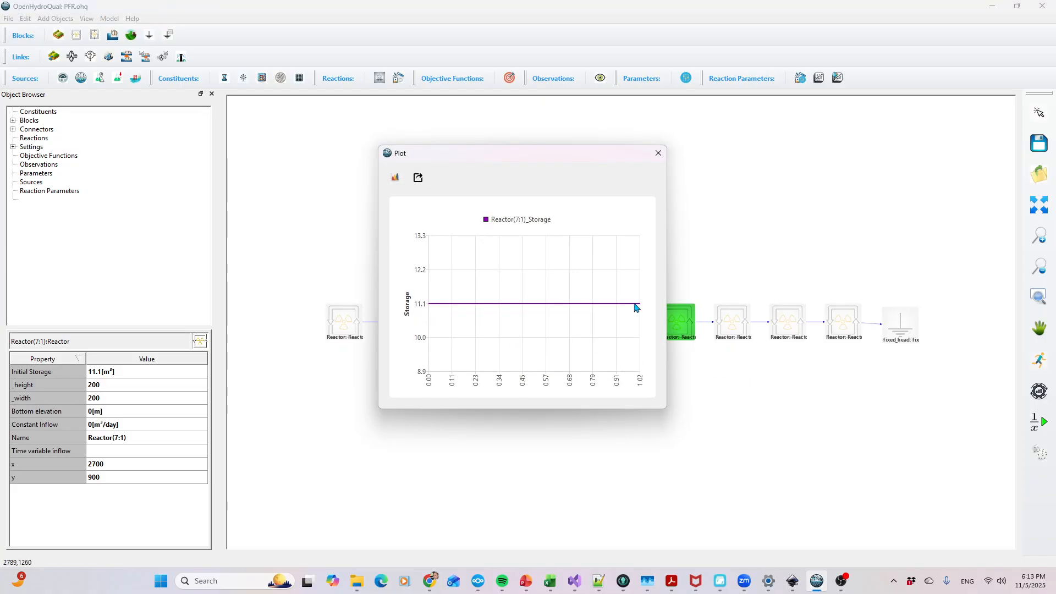
left_click(659, 154)
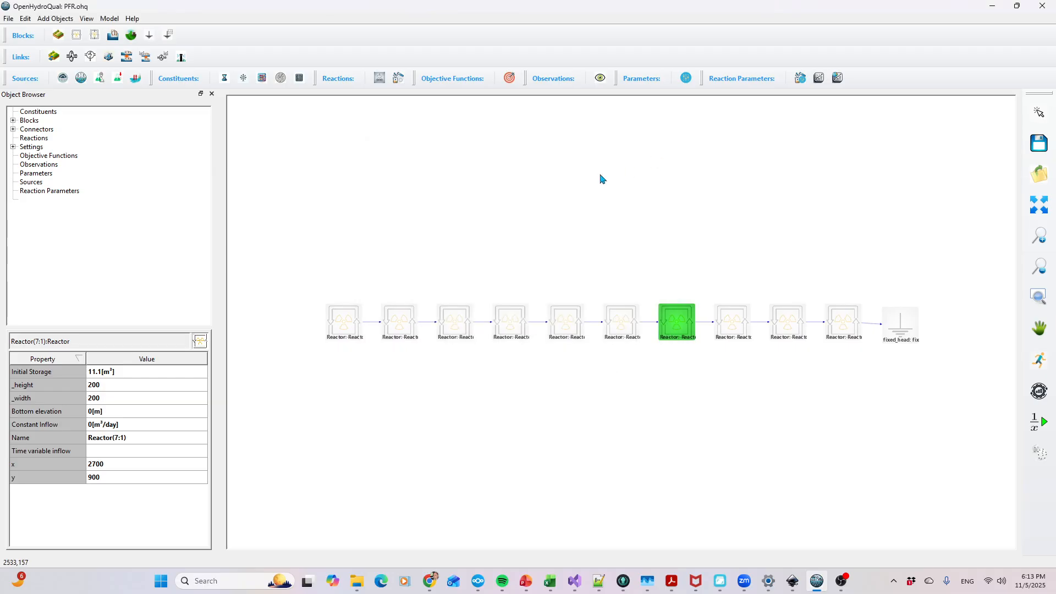
Step: Set the simulation end time in the general settings to 10
left_click(14, 147)
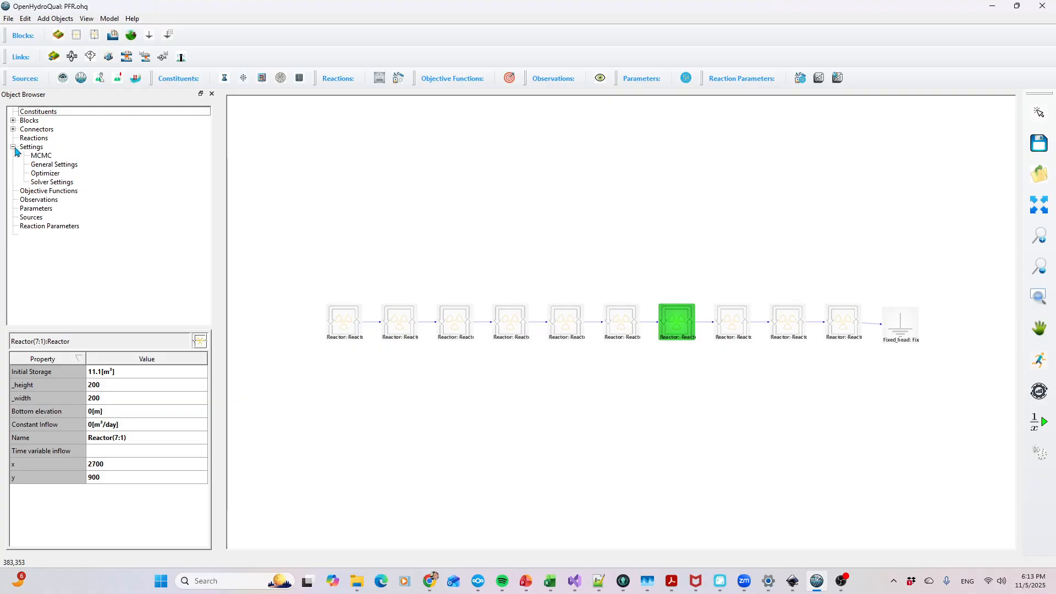
left_click(49, 166)
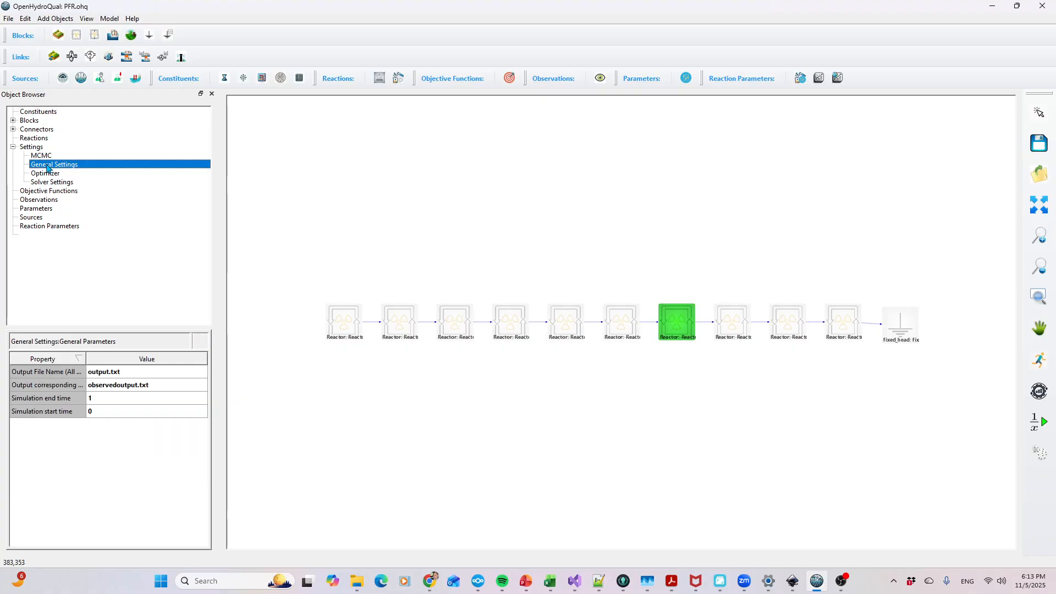
left_click(99, 403)
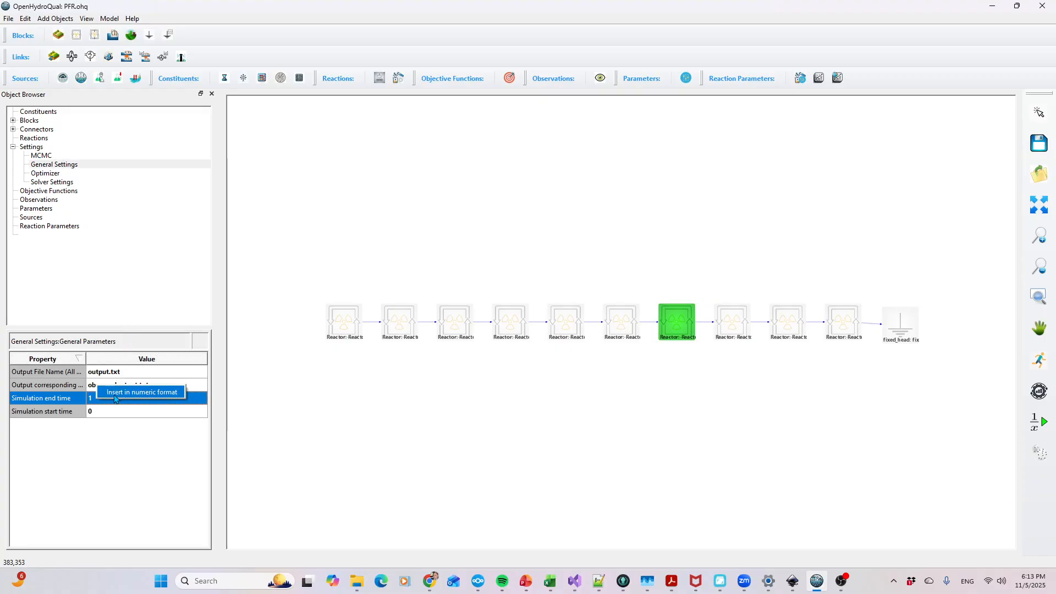
double_click(99, 403)
left_click(494, 282)
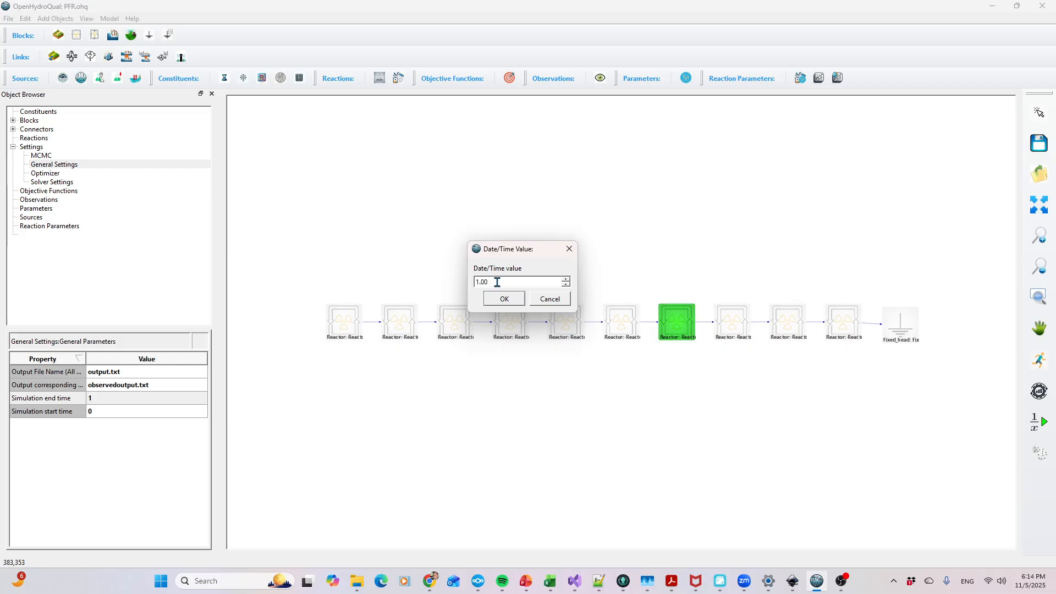
left_click_drag(493, 282, 449, 280)
type("10")
left_click(505, 300)
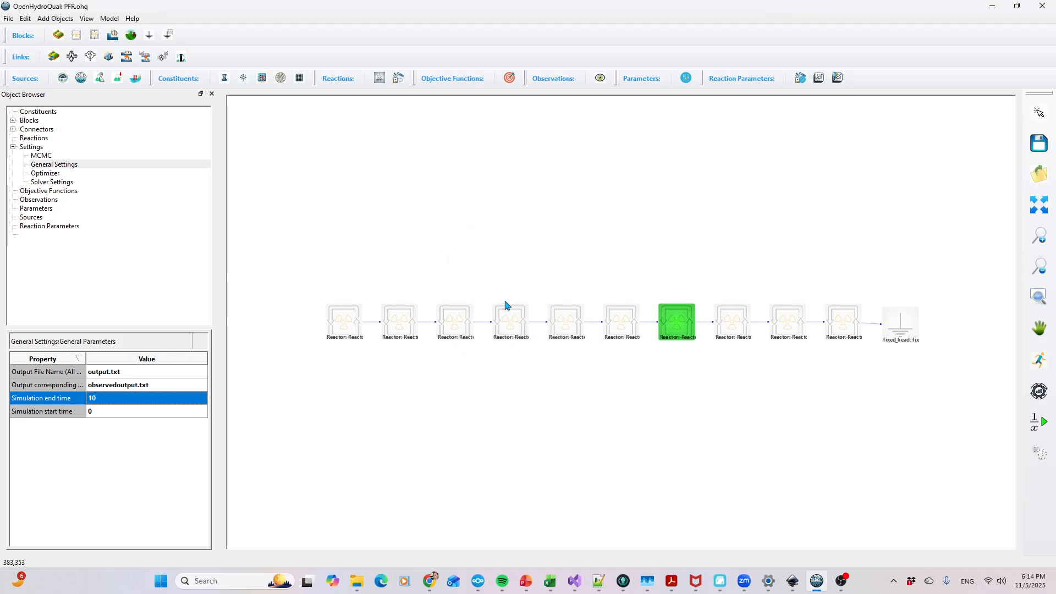
left_click(386, 264)
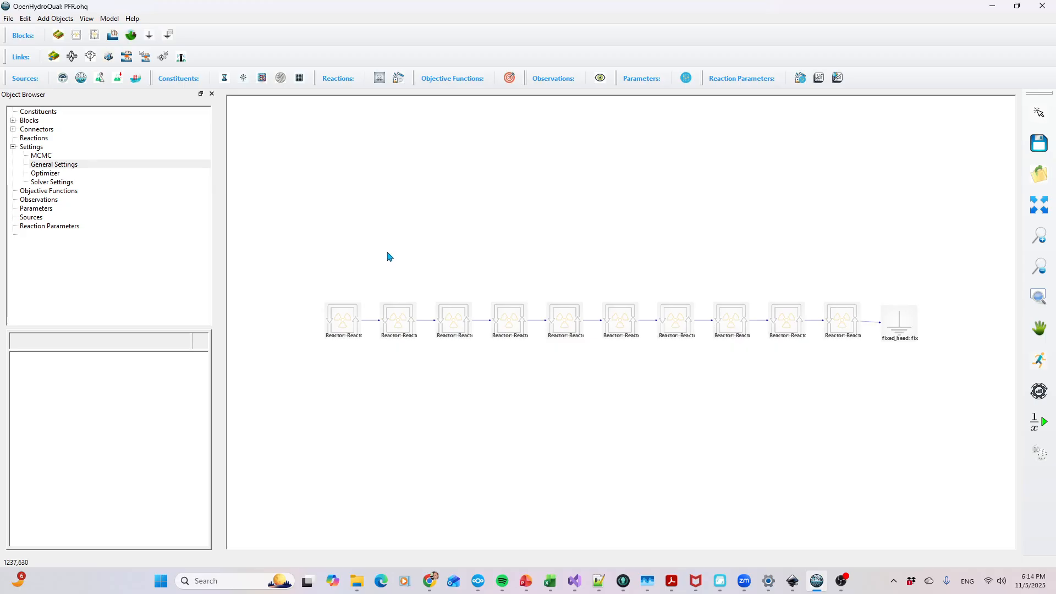
left_click(45, 113)
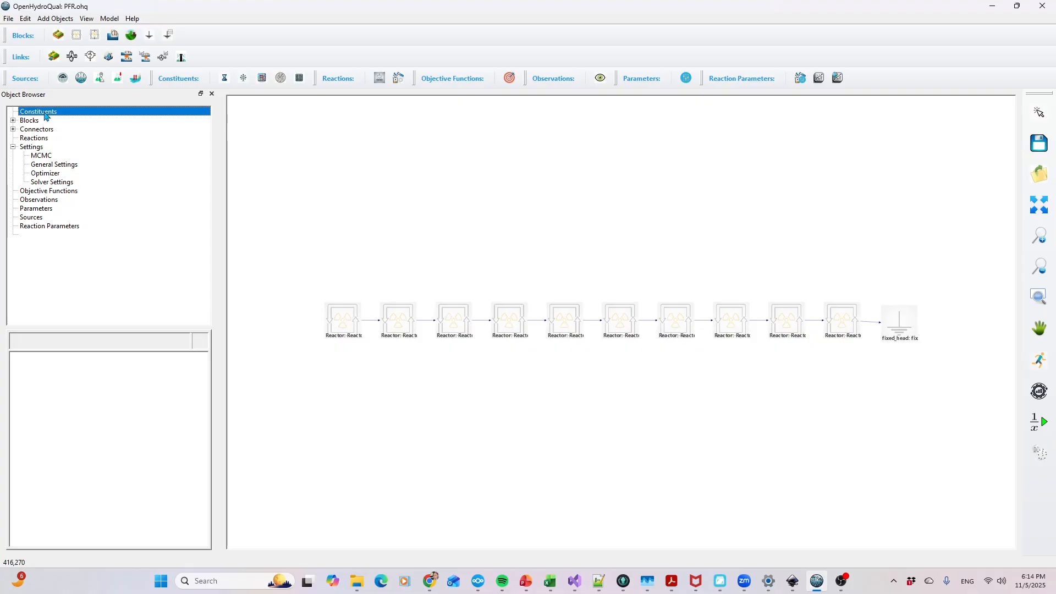
right_click(45, 114)
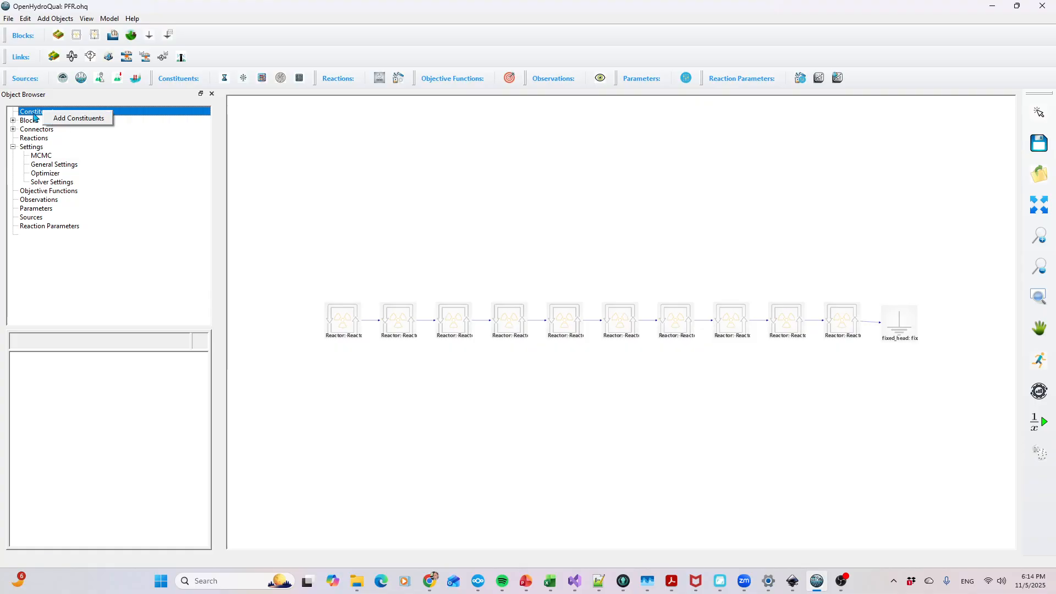
left_click(36, 113)
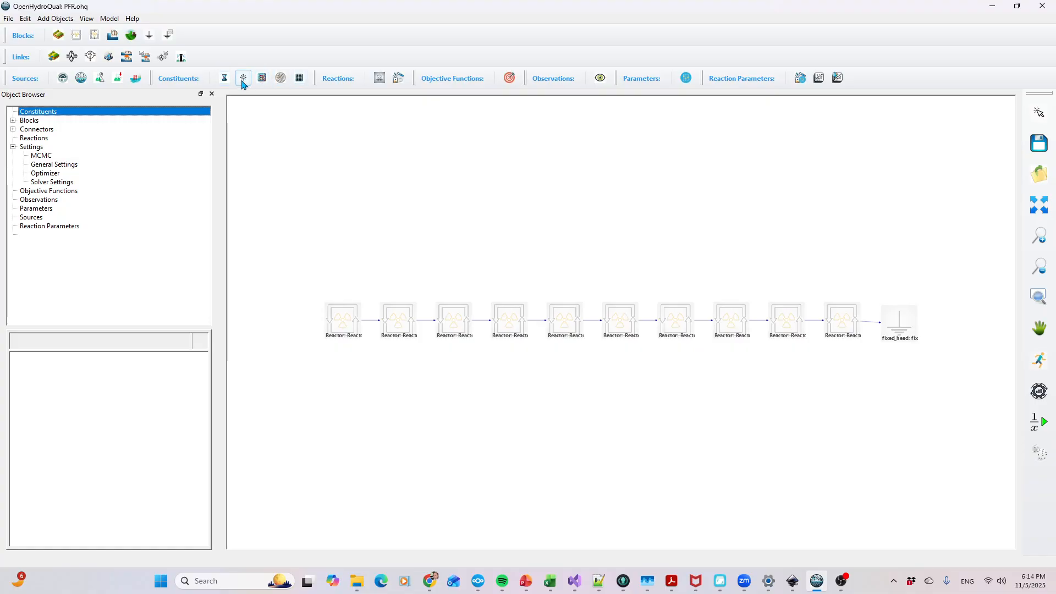
Step: Add a chemical constituent to the model and name it BOD
right_click(59, 115)
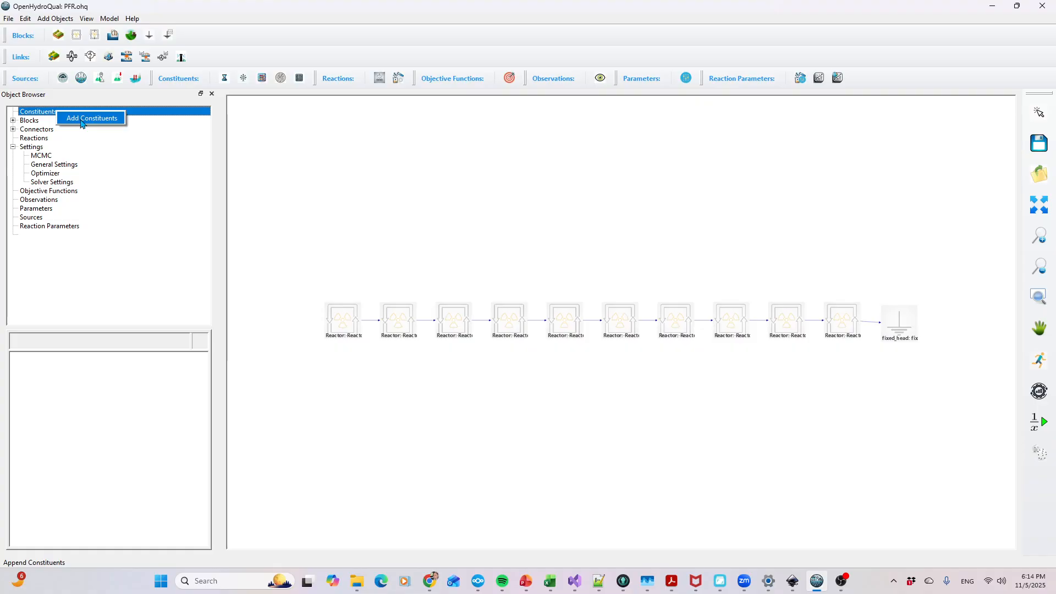
left_click(83, 118)
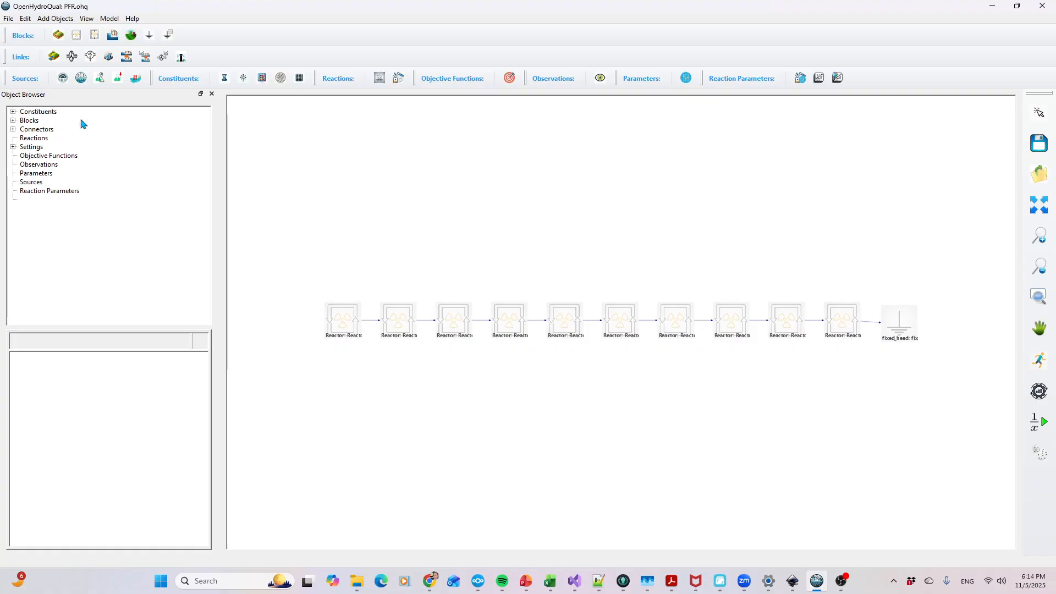
left_click(13, 112)
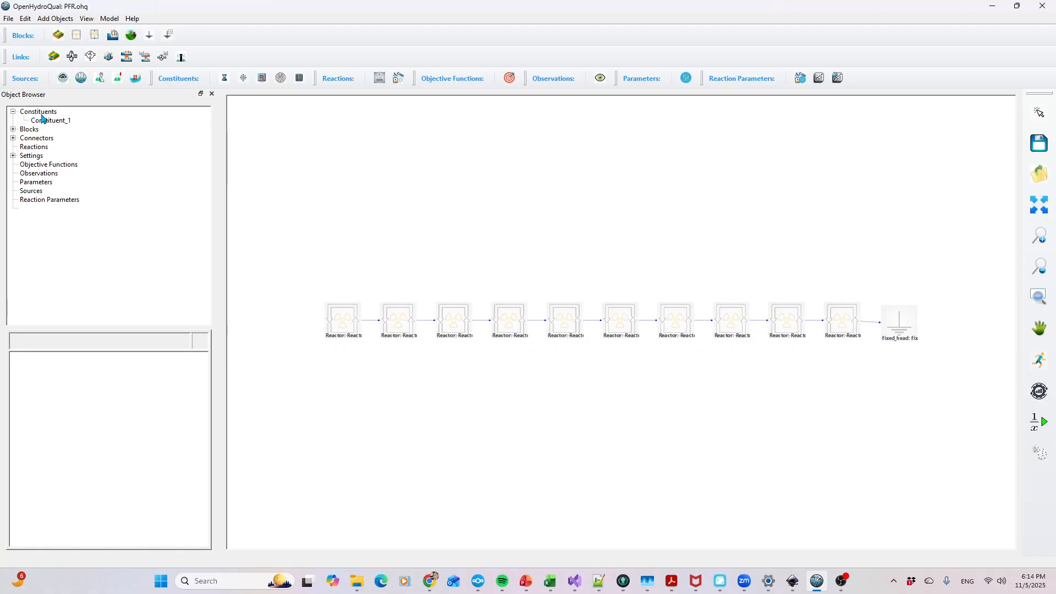
left_click(49, 122)
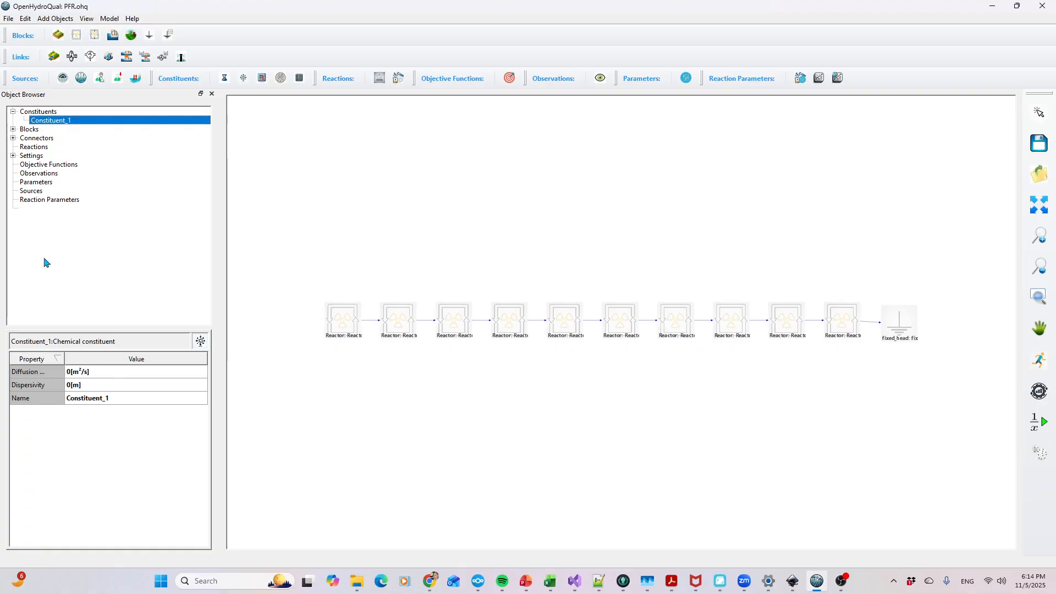
left_click(82, 402)
left_click(83, 402)
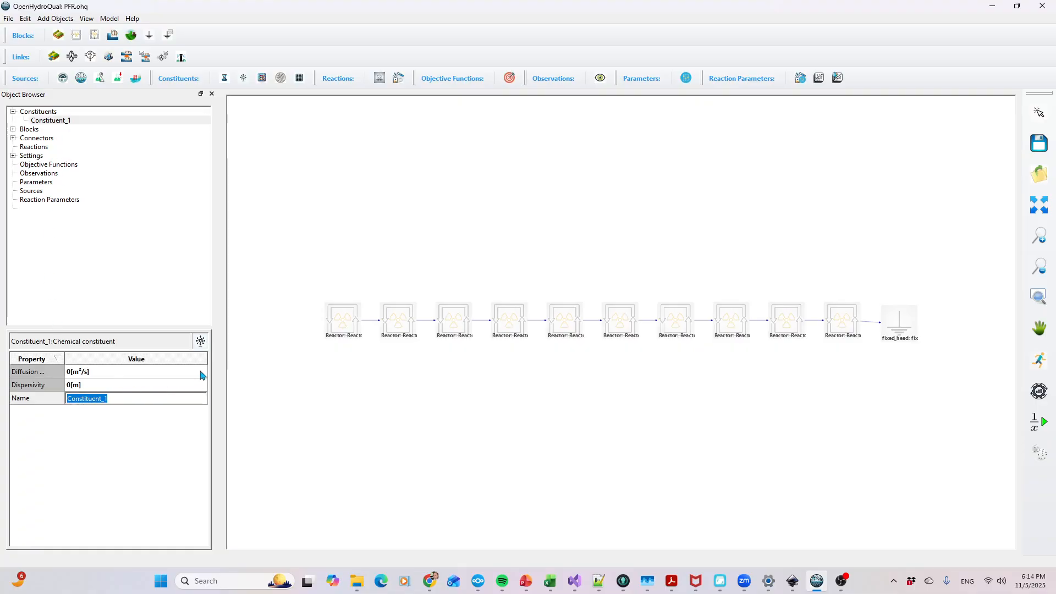
type("BOD")
key("Return")
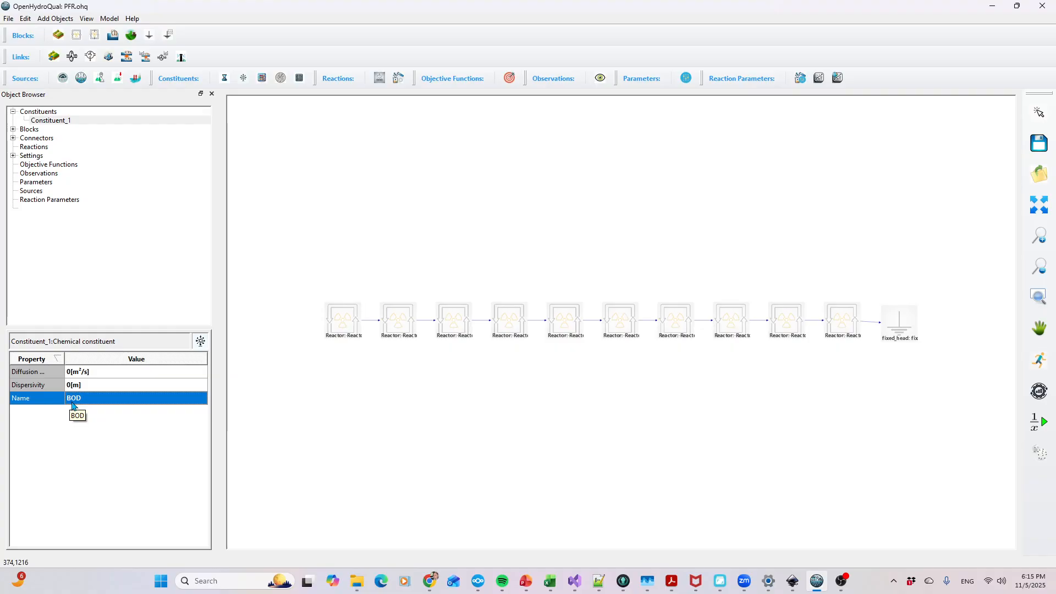
Step: Check the influent BOD in the Inkscape reactor sketch and set the first reactor's BOD constant inflow concentration to 20 g/m³ in OpenHydroQual
left_click(345, 326)
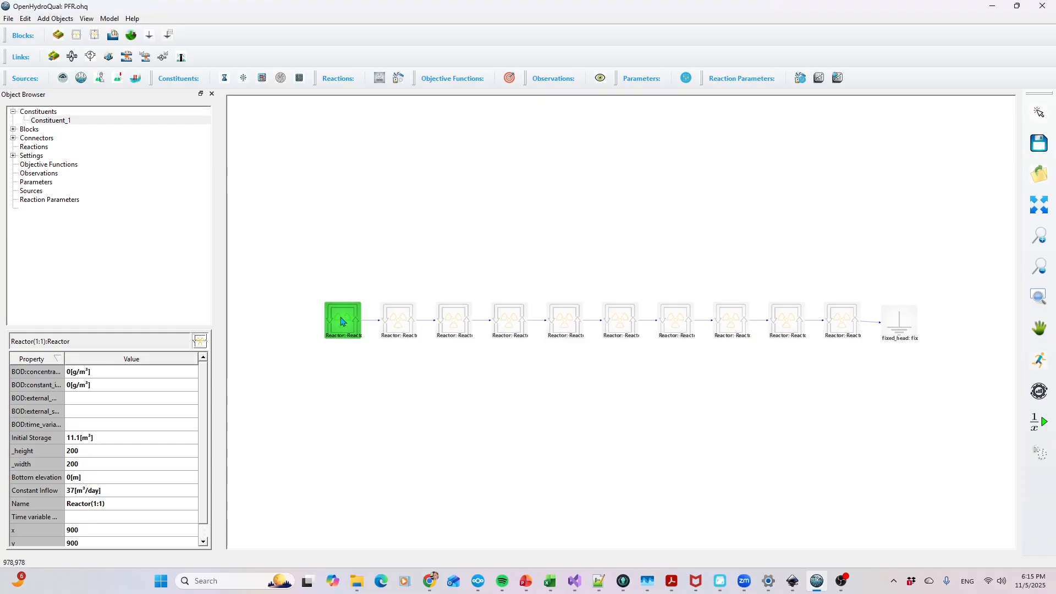
left_click_drag(224, 308, 279, 308)
left_click_drag(65, 358, 132, 359)
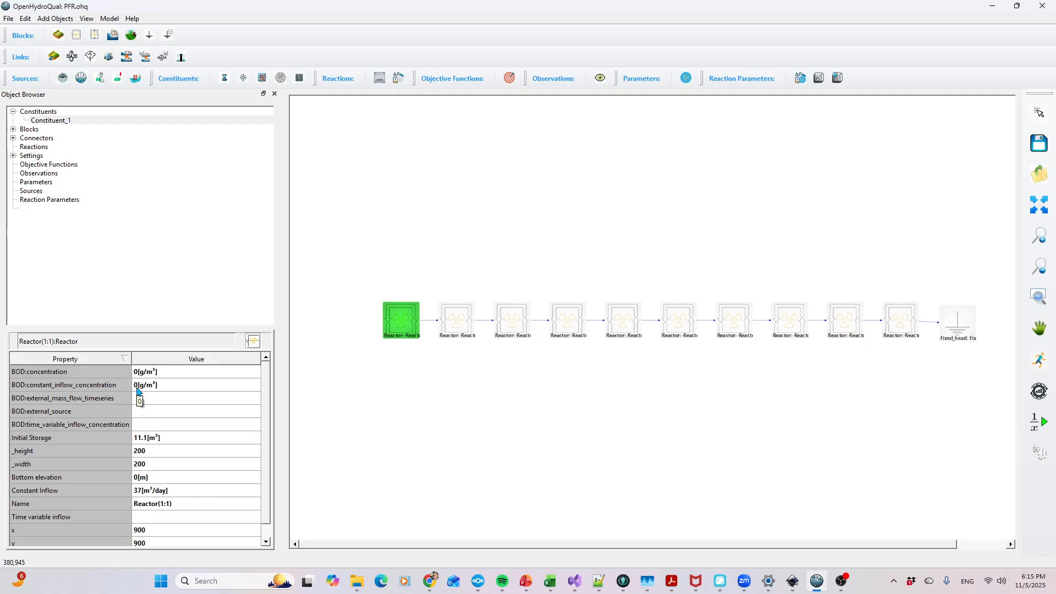
left_click(794, 582)
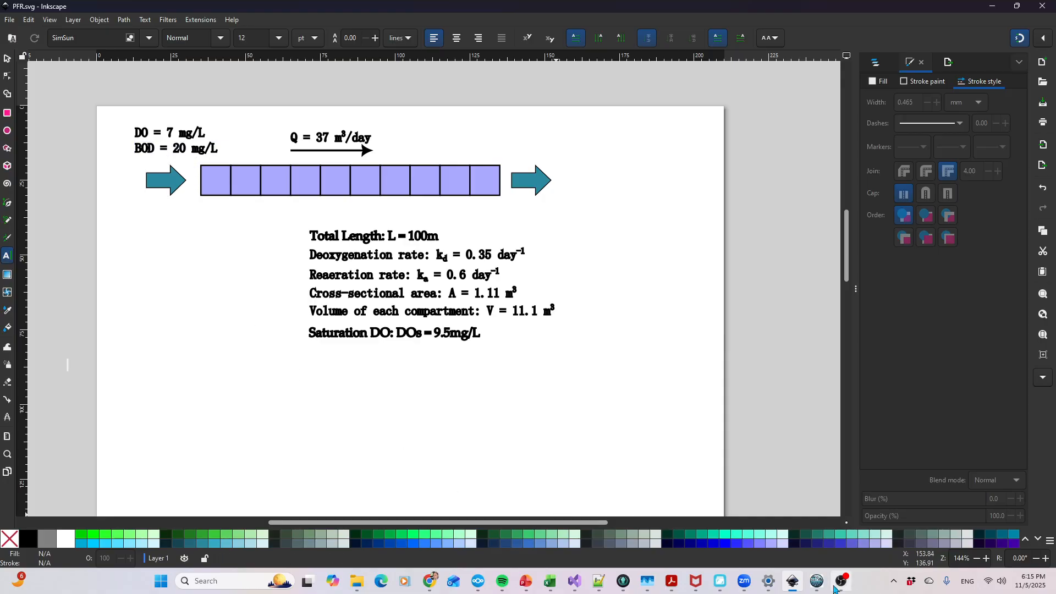
left_click(816, 581)
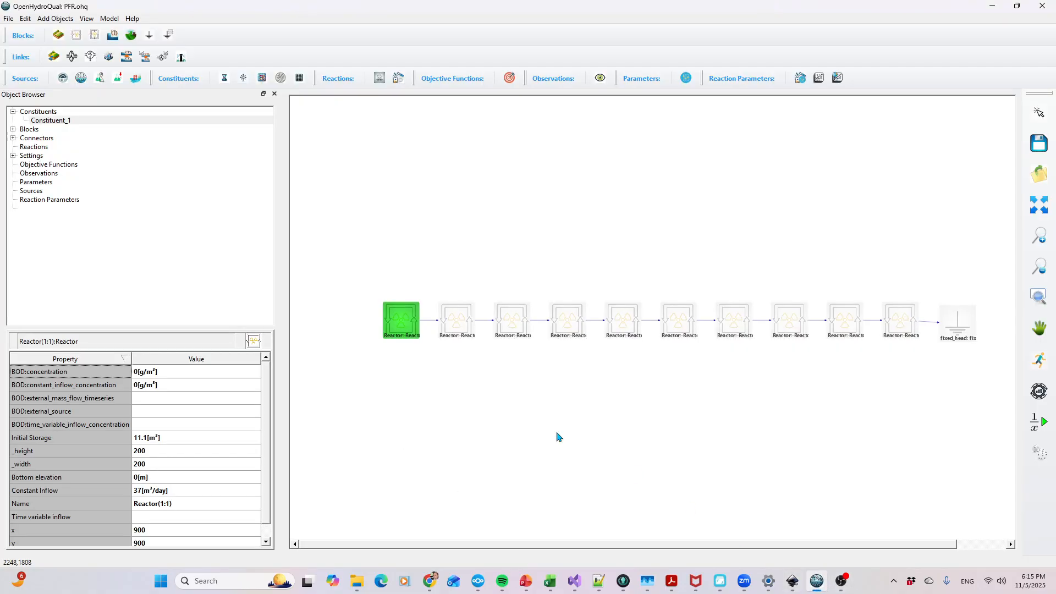
double_click(136, 385)
type("2")
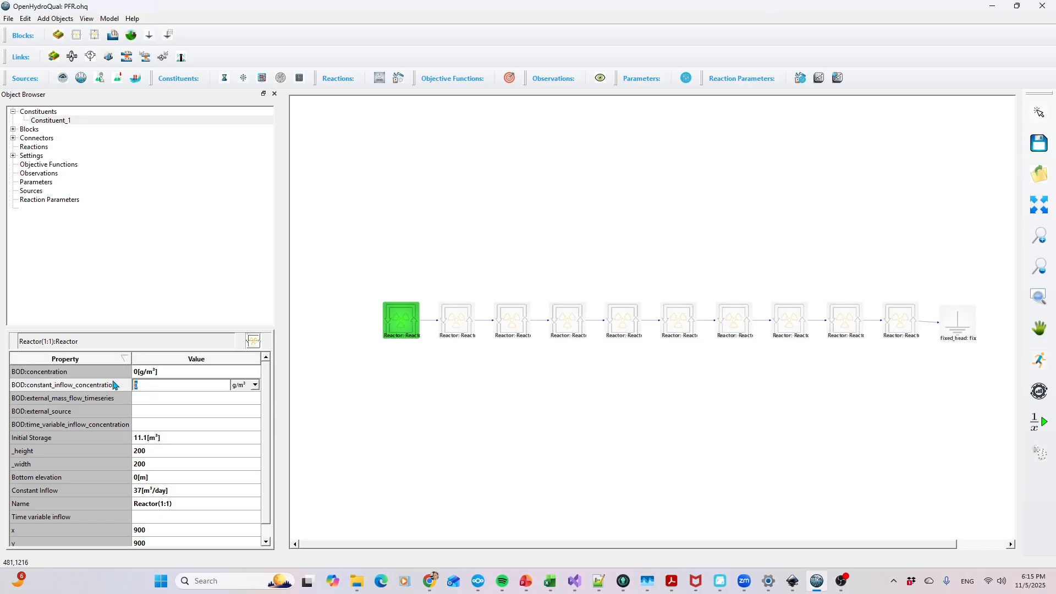
type("0")
key("Return")
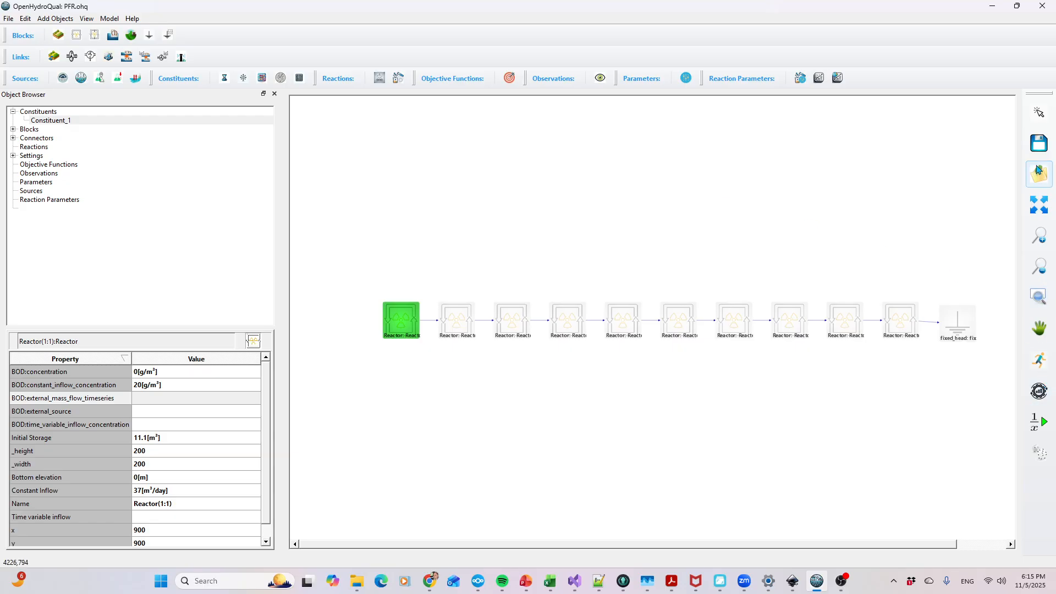
Step: Run the simulation with BOD inflow and plot the BOD concentration of the sixth reactor
left_click(1037, 361)
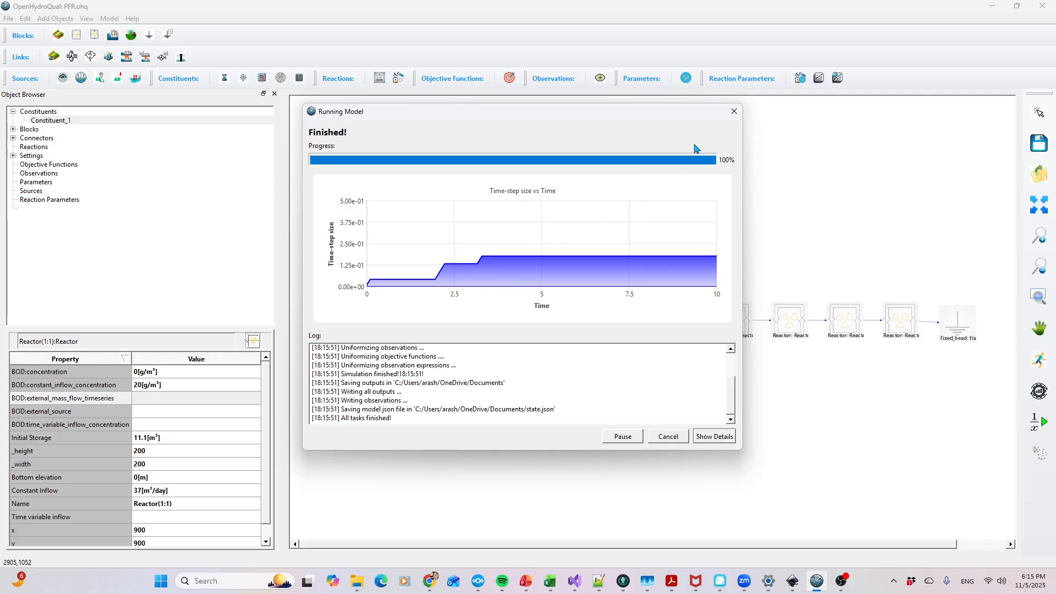
left_click(734, 111)
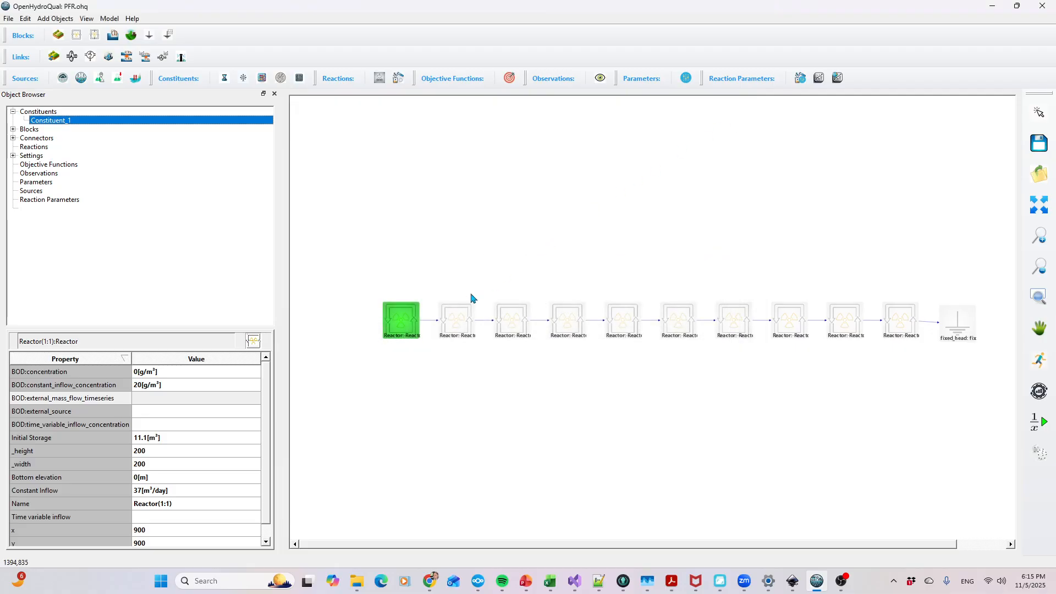
left_click(676, 321)
right_click(676, 320)
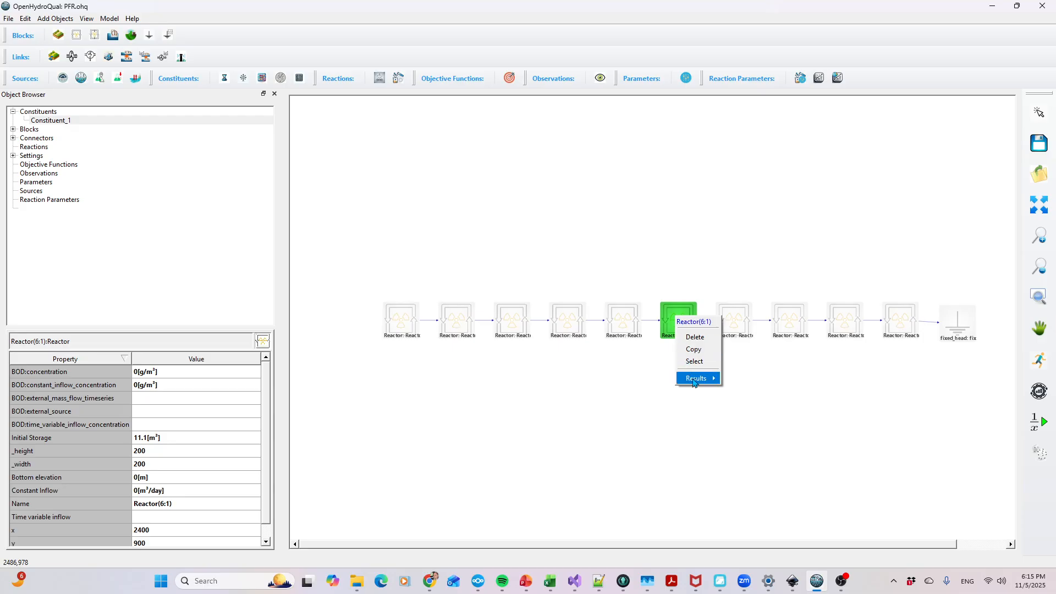
mouse_move(694, 383)
left_click(740, 379)
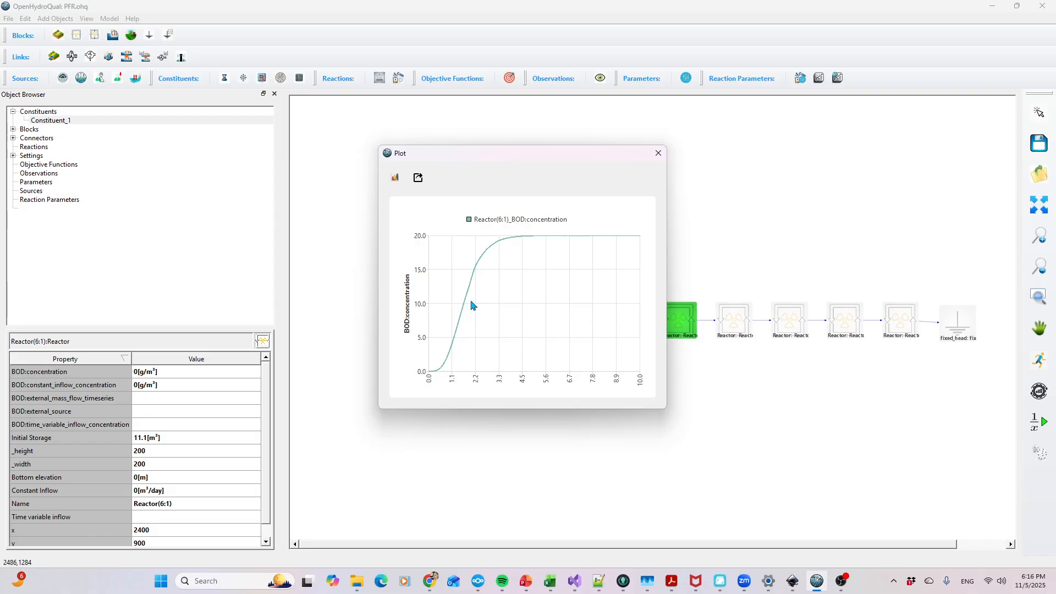
Step: Plot the BOD concentration of the tenth reactor and place its plot beside the sixth reactor's plot
right_click(898, 322)
mouse_move(917, 381)
left_click(835, 385)
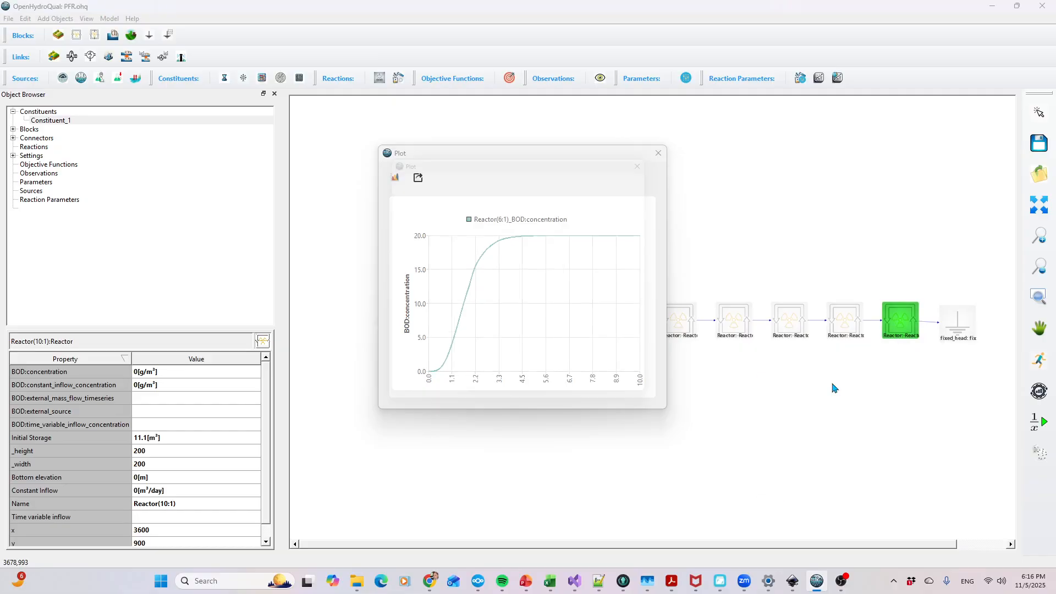
left_click_drag(545, 158, 850, 171)
Step: Copy the tenth reactor's BOD curve into the sixth reactor's plot to compare them, and close both plots
right_click(864, 285)
left_click(880, 303)
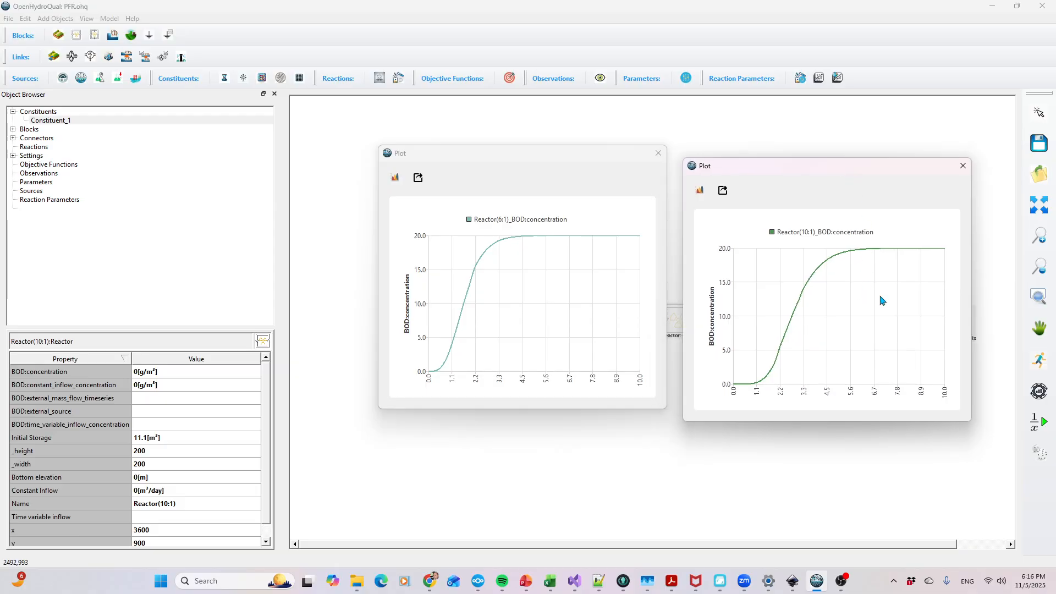
right_click(575, 311)
left_click(595, 331)
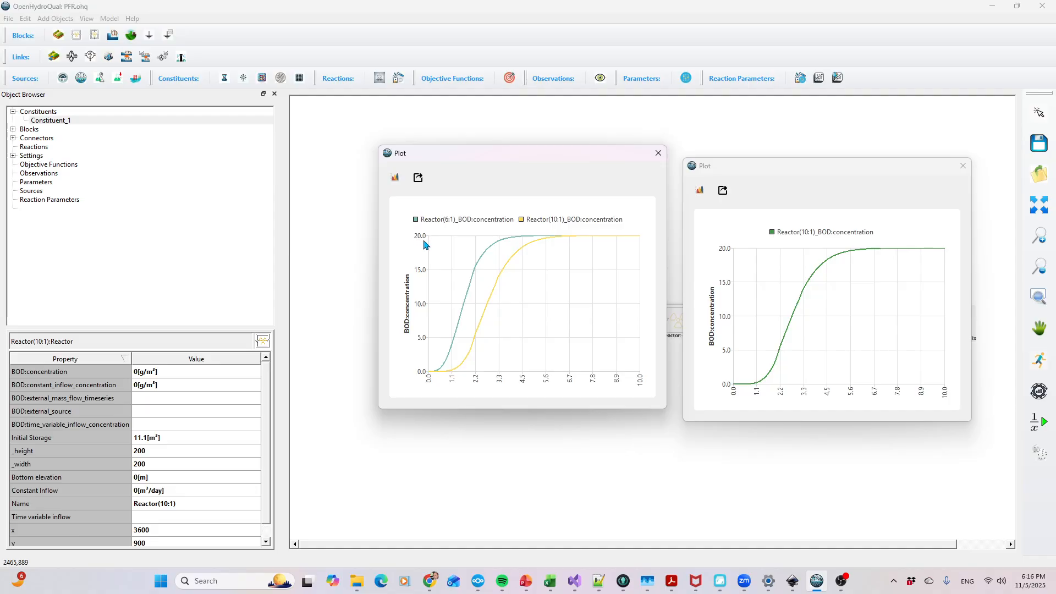
left_click(658, 152)
left_click(959, 174)
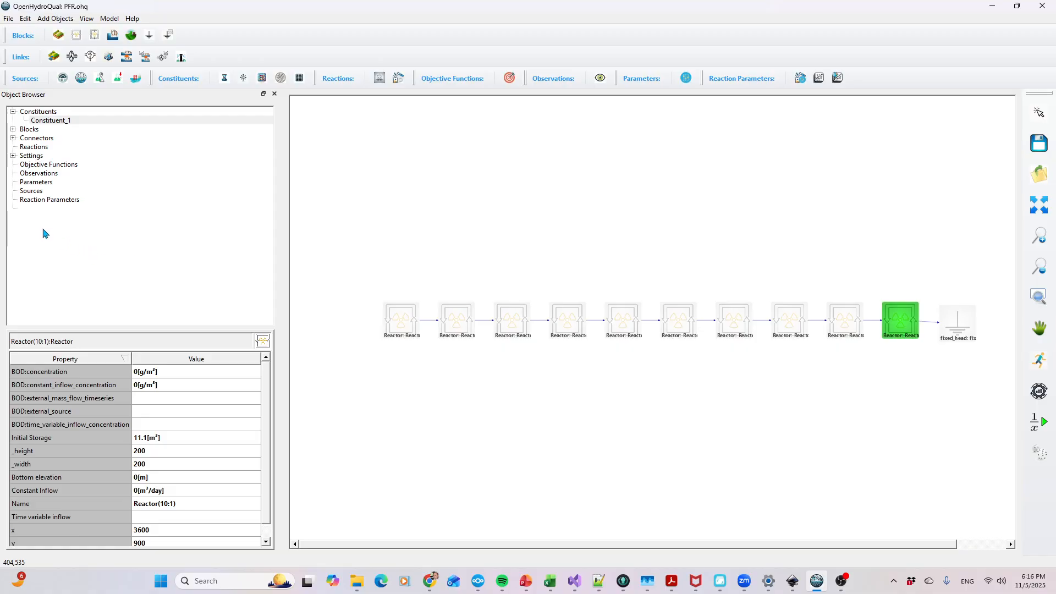
Step: Add a reaction parameter to the model and name it kd
left_click(38, 202)
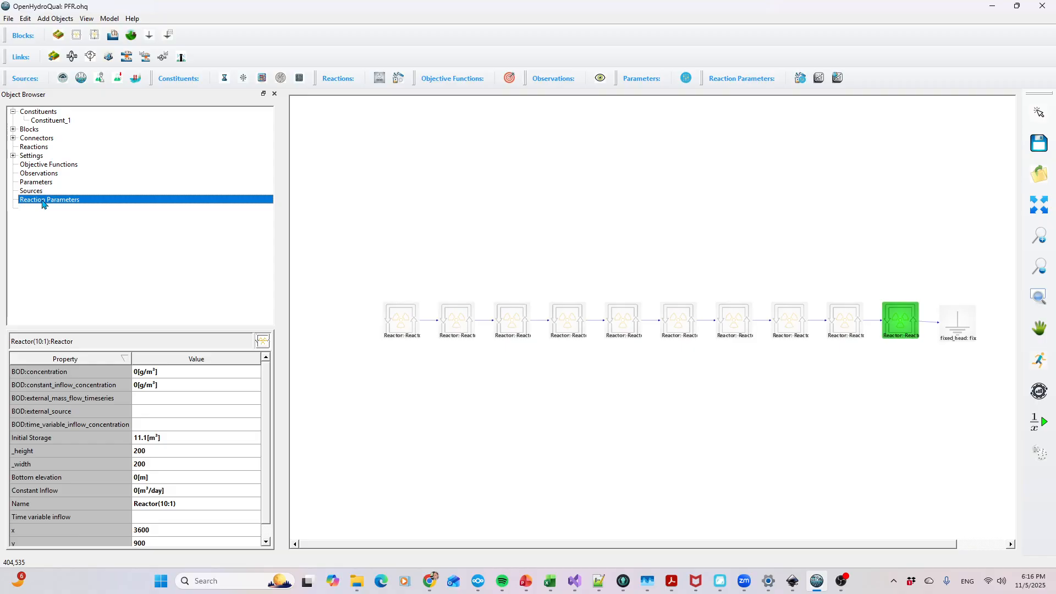
right_click(43, 204)
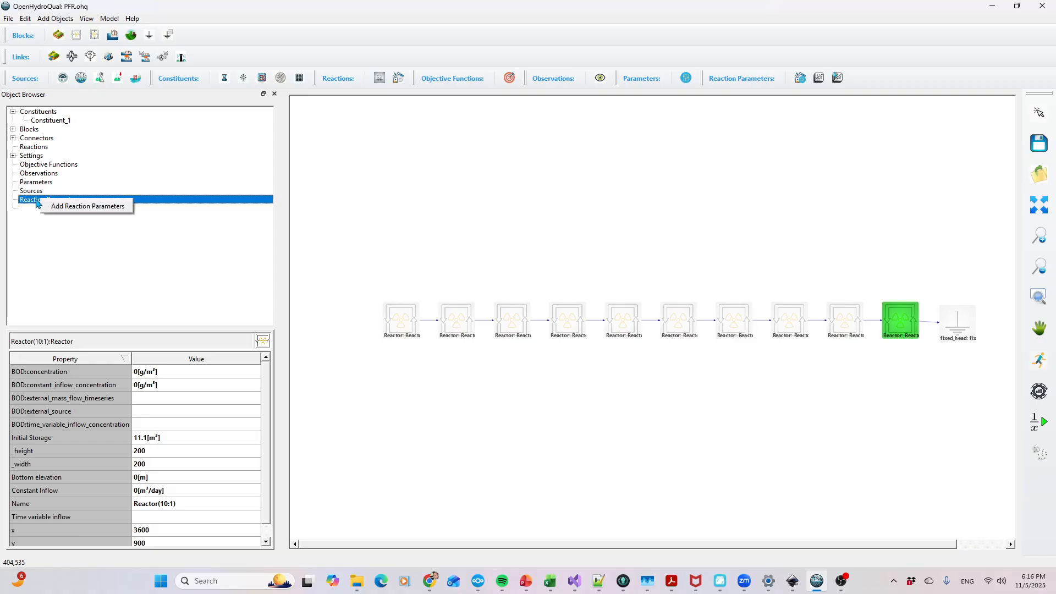
left_click(64, 206)
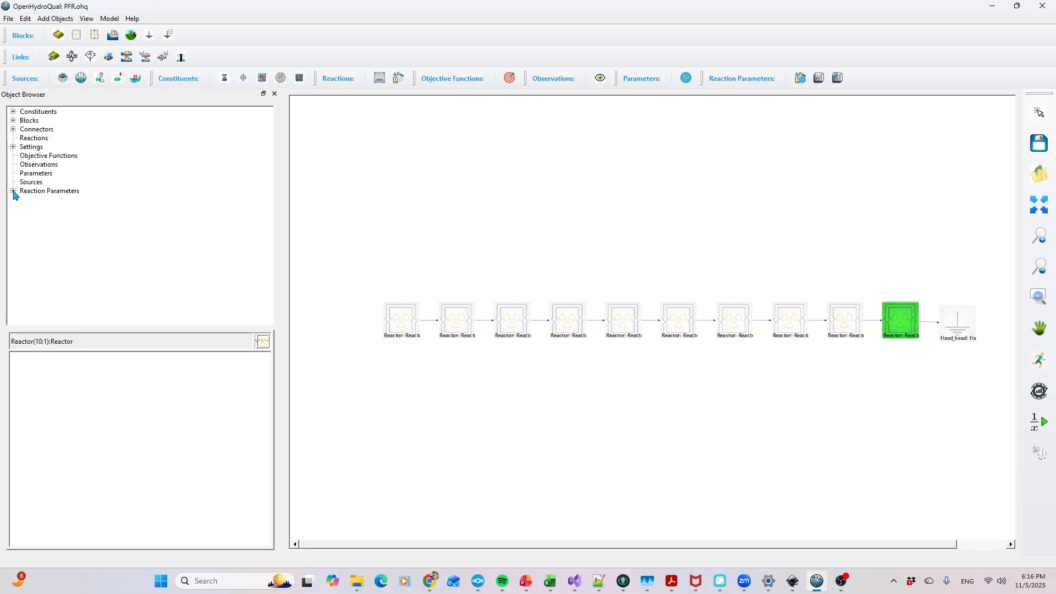
left_click(12, 190)
left_click(55, 200)
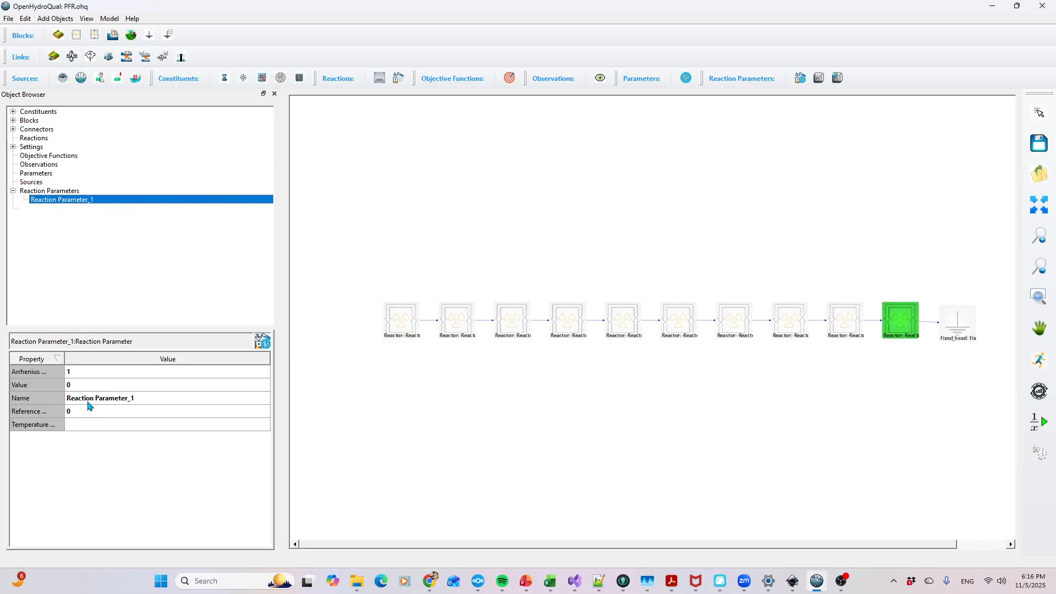
left_click(130, 404)
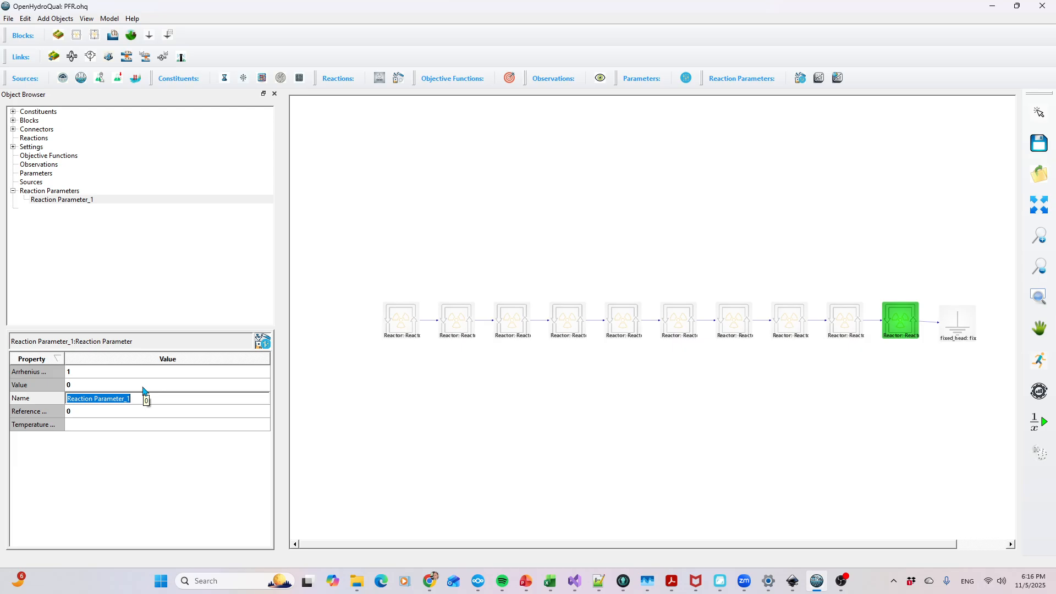
type("kd")
key("Return")
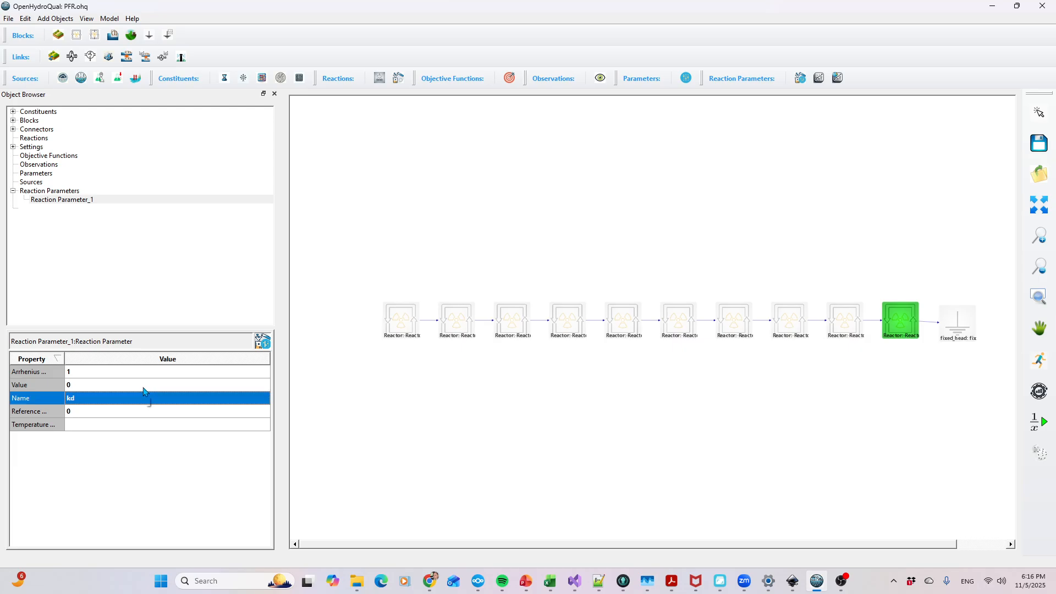
Step: Look up the deoxygenation rate in the Inkscape reactor sketch and set the value of kd to 0.35 in OpenHydroQual
left_click(75, 386)
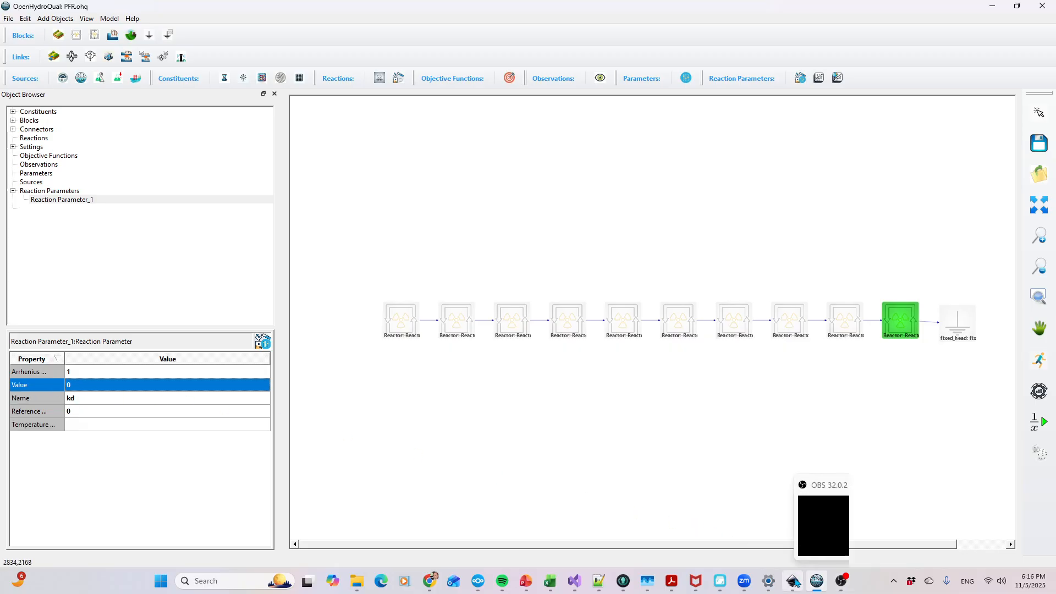
left_click(783, 547)
left_click(783, 547)
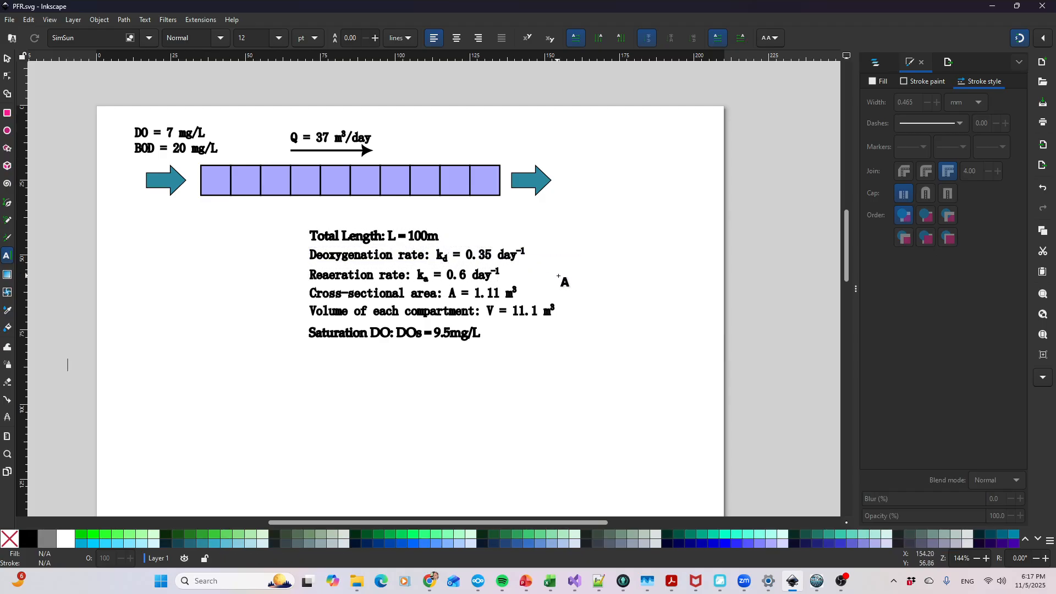
left_click(816, 581)
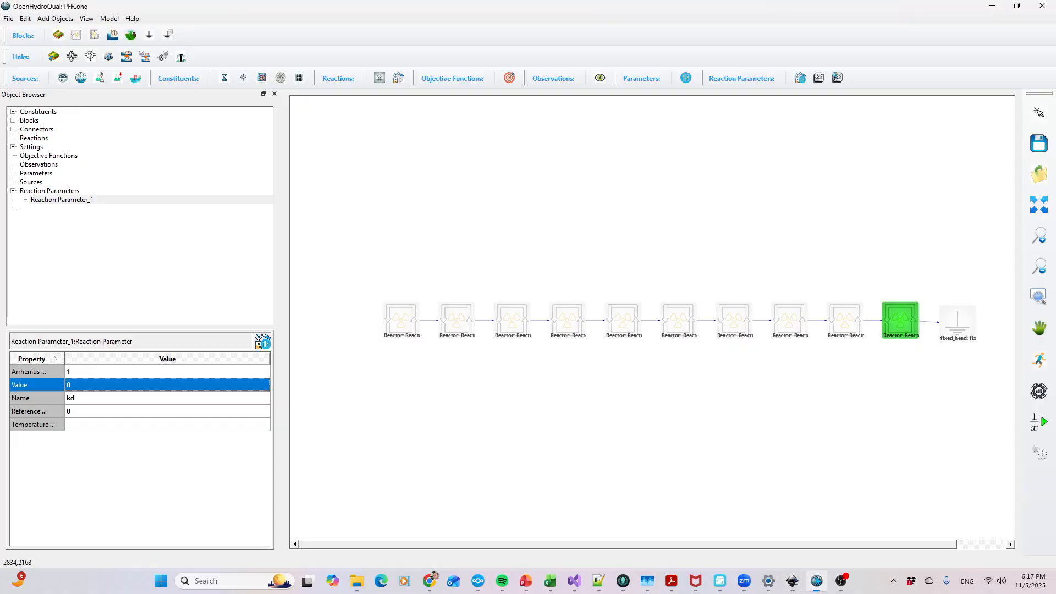
double_click(82, 388)
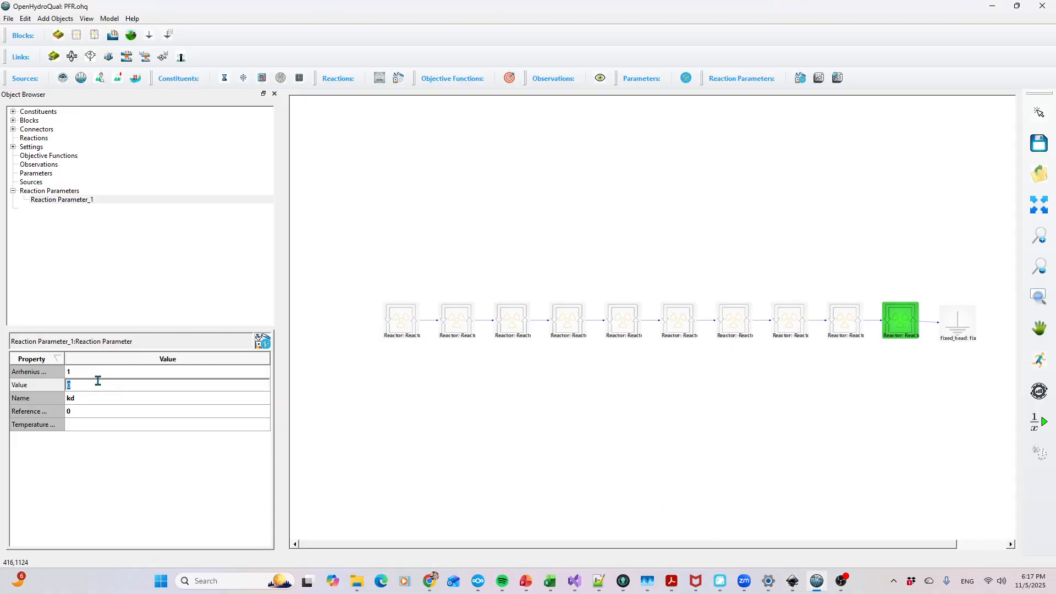
type("0.35")
key("Return")
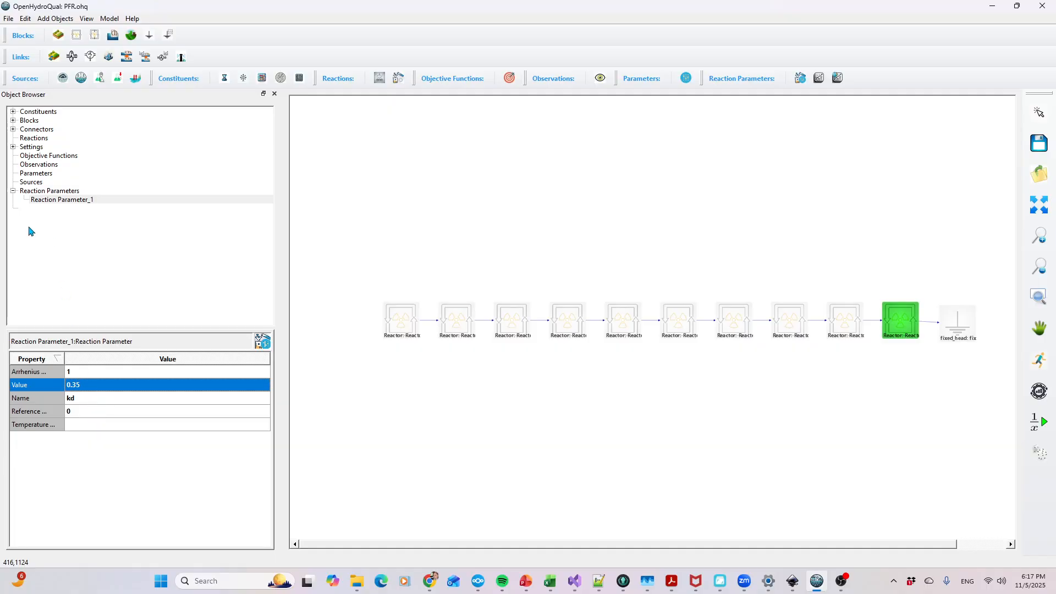
Step: Add a chemical reaction to the model and name it BOD Mineralization
left_click(30, 141)
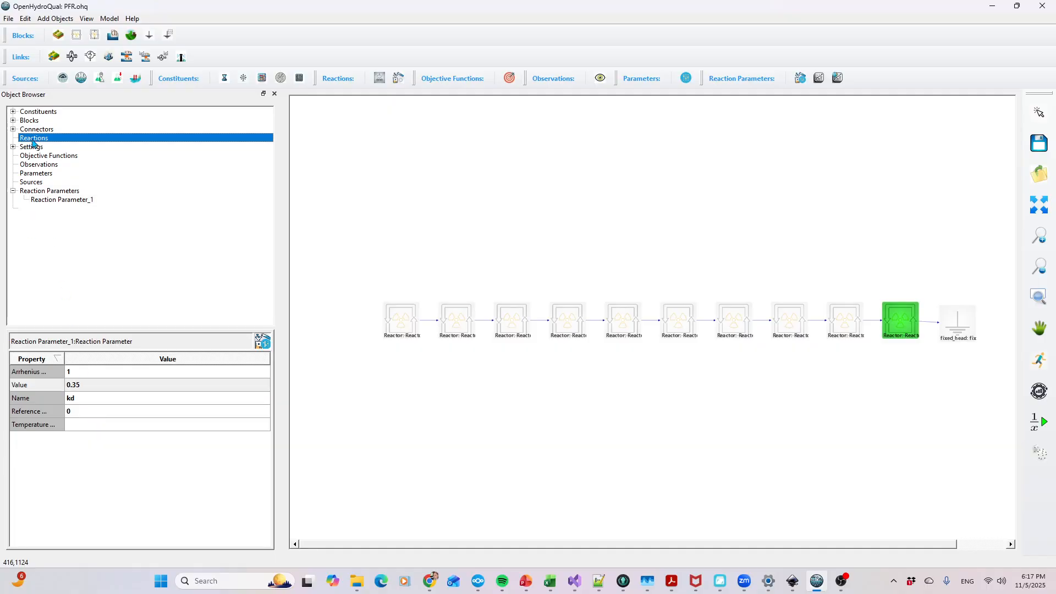
right_click(39, 141)
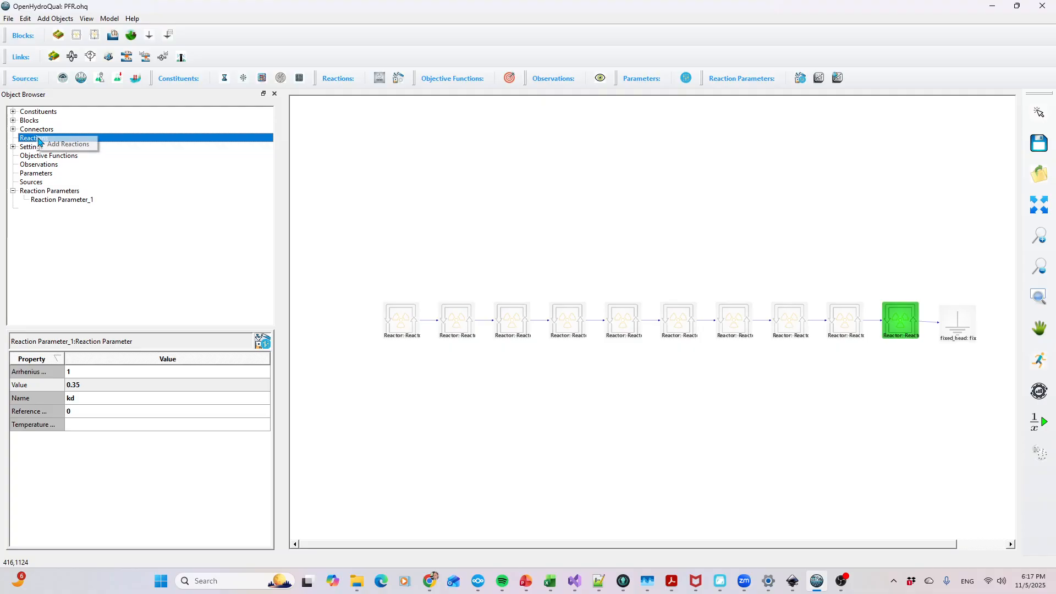
left_click(52, 147)
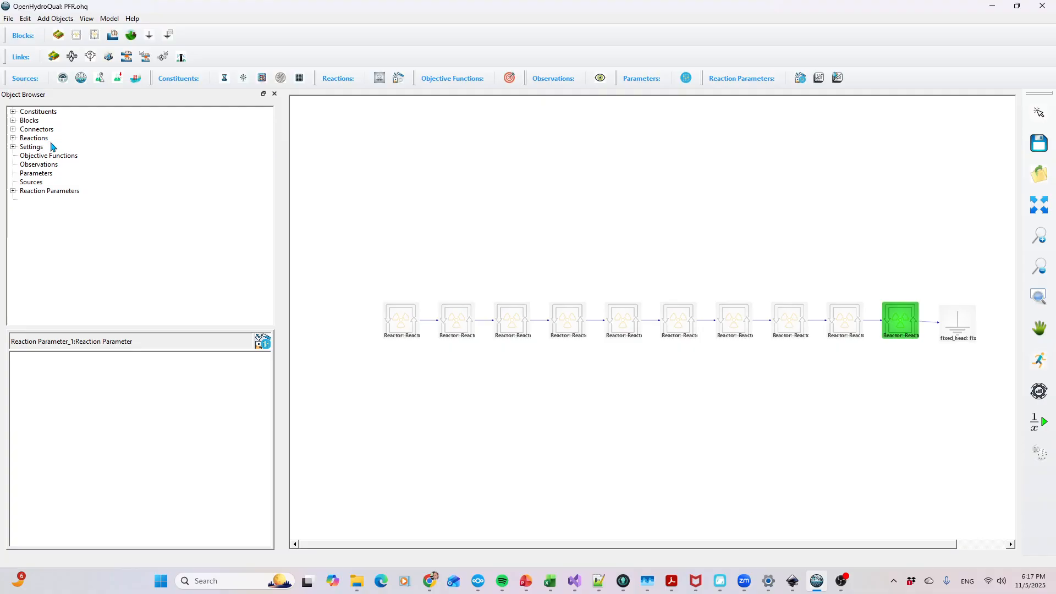
left_click(13, 138)
left_click(35, 147)
double_click(86, 385)
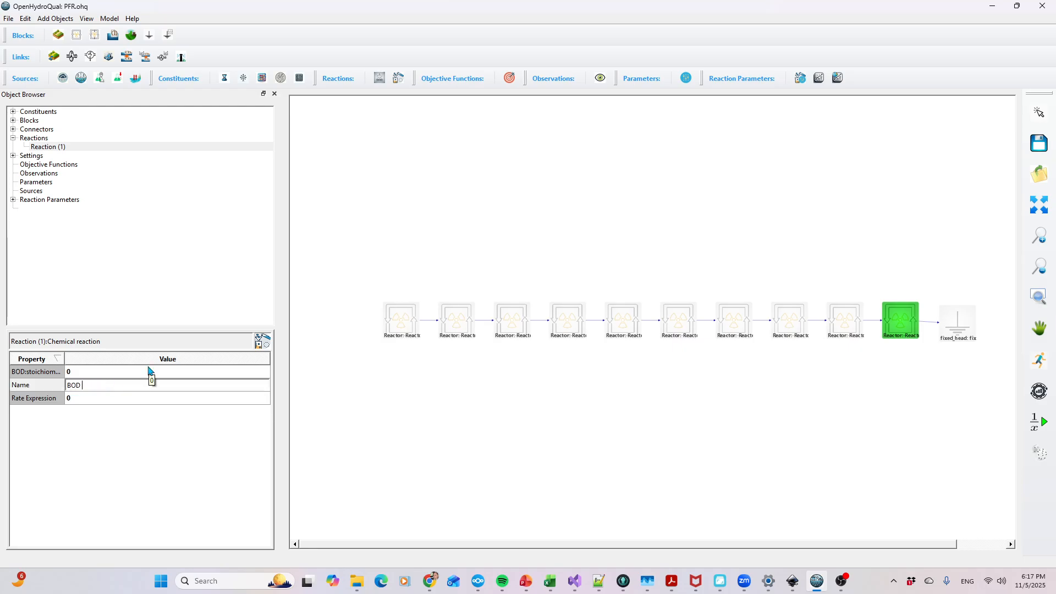
key("BackSpace")
key("BackSpace")
key("Return")
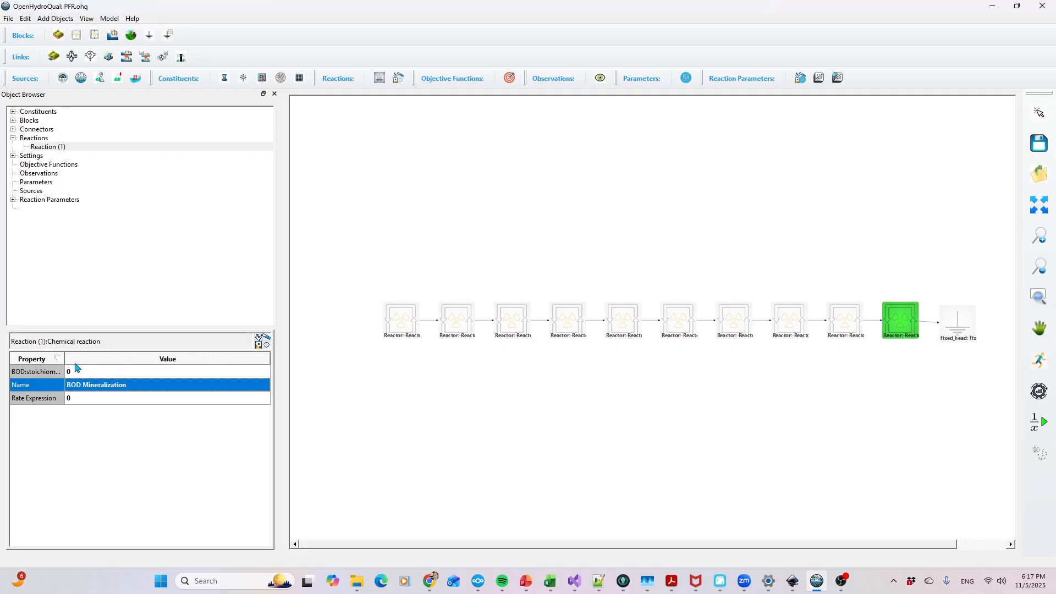
Step: Widen the property names and set the rate expression of the BOD Mineralization reaction to kd*BOD
left_click_drag(65, 358, 112, 356)
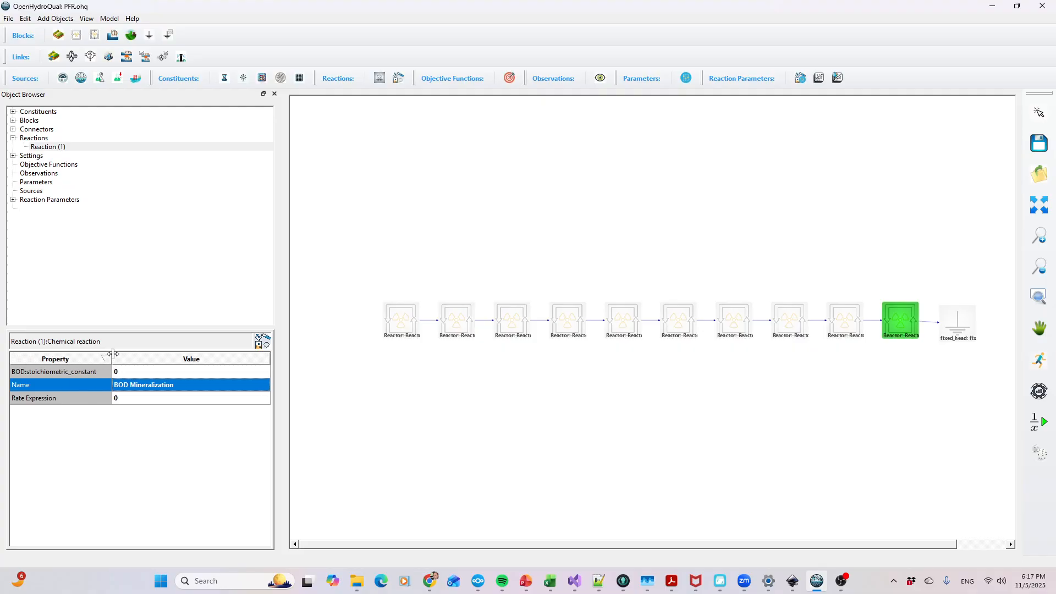
double_click(130, 399)
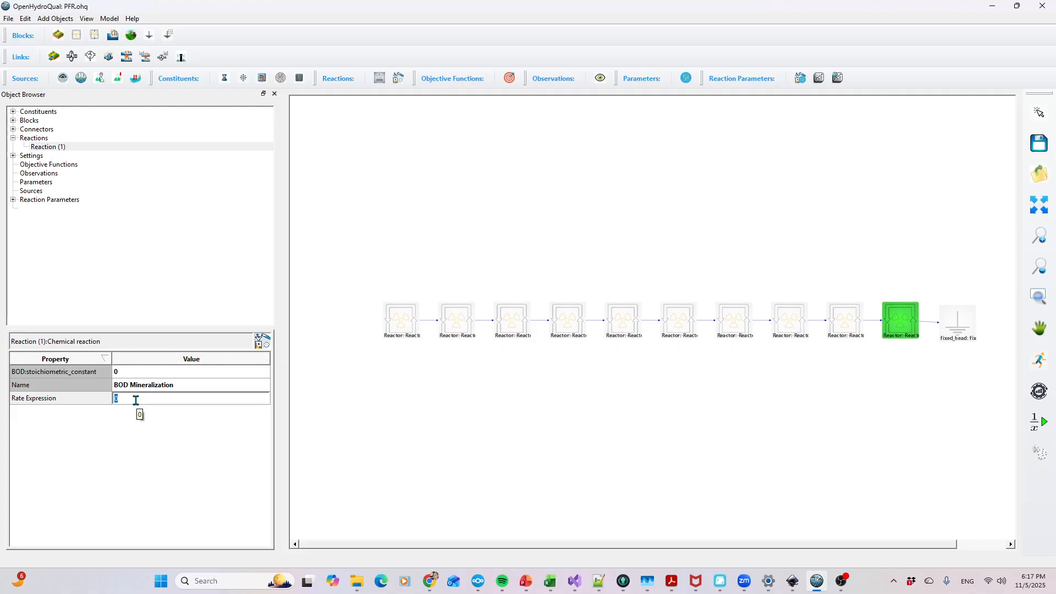
type("kd")
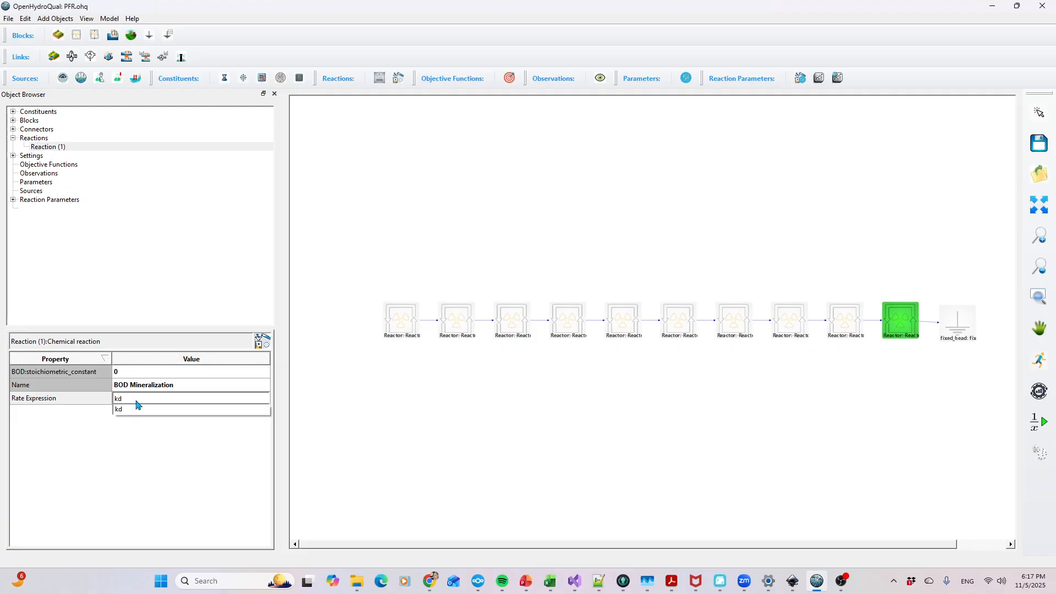
type("*BOD")
key("Return")
key("Return")
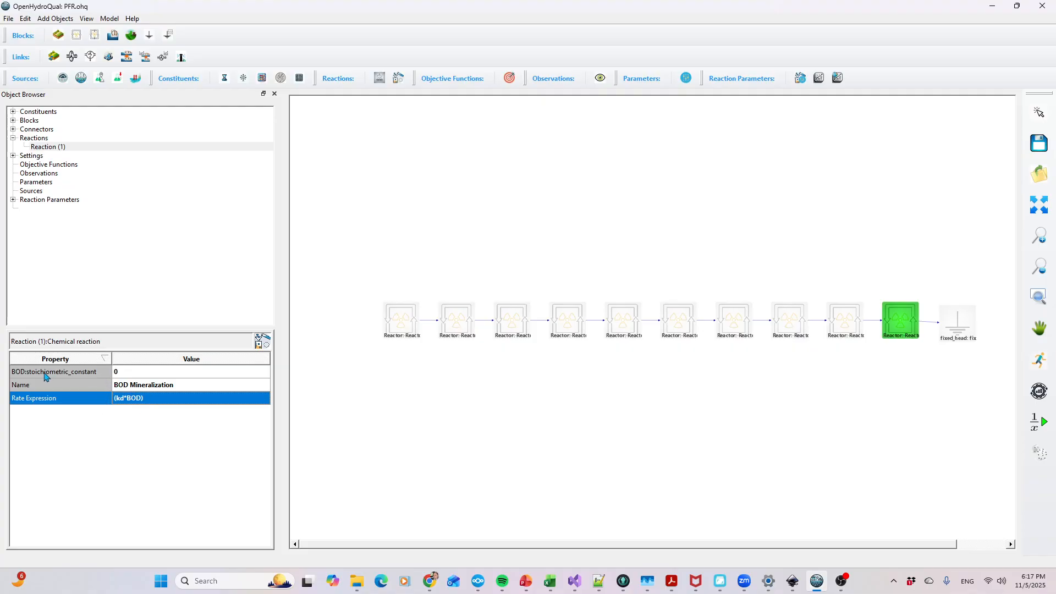
Step: Set the BOD stoichiometric constant of the BOD Mineralization reaction to -1 and run the simulation
double_click(117, 374)
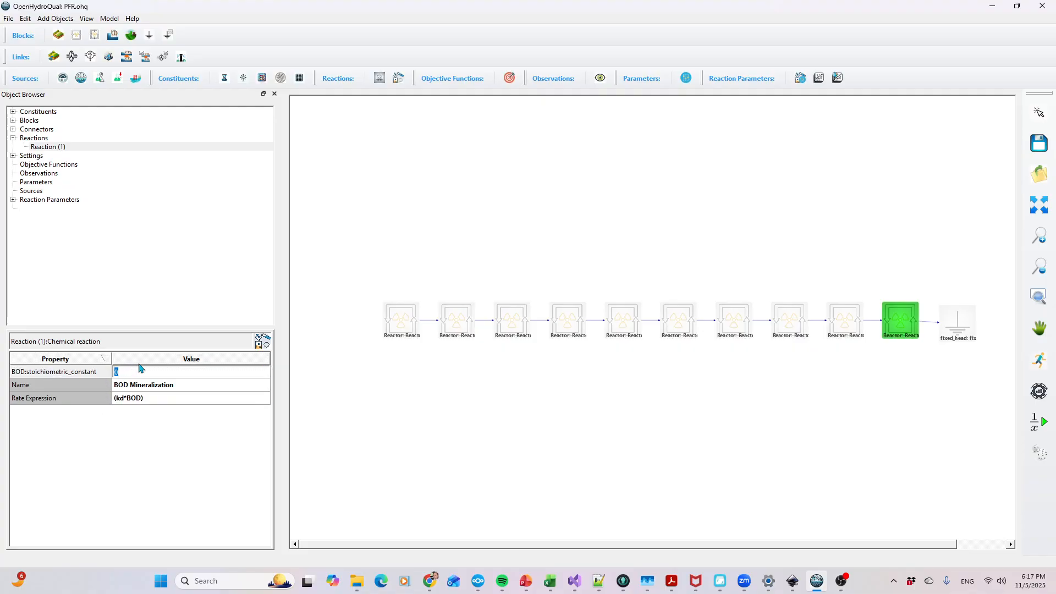
type("-1")
key("Return")
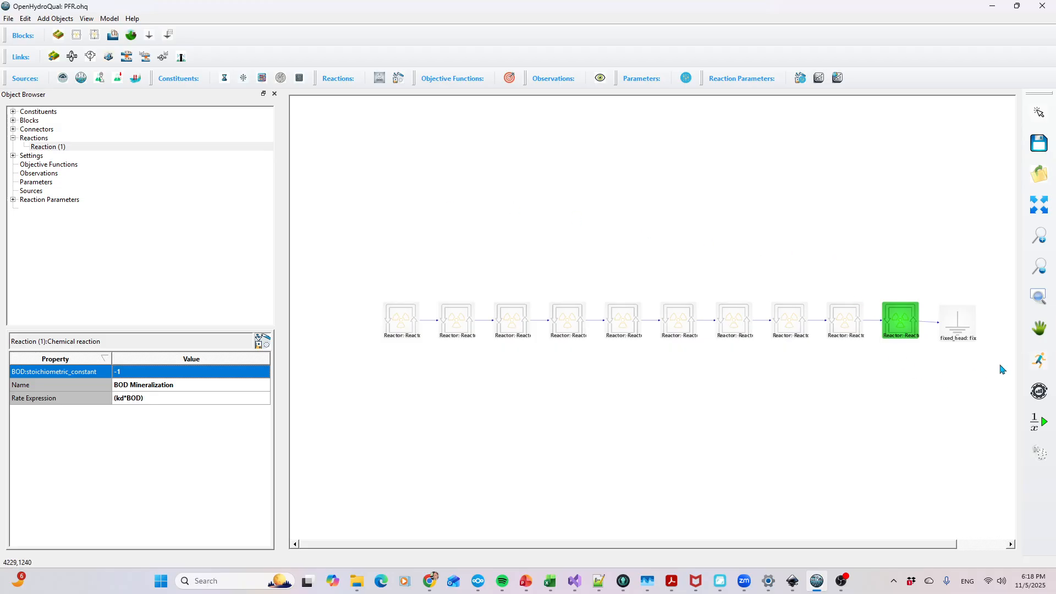
left_click(1040, 365)
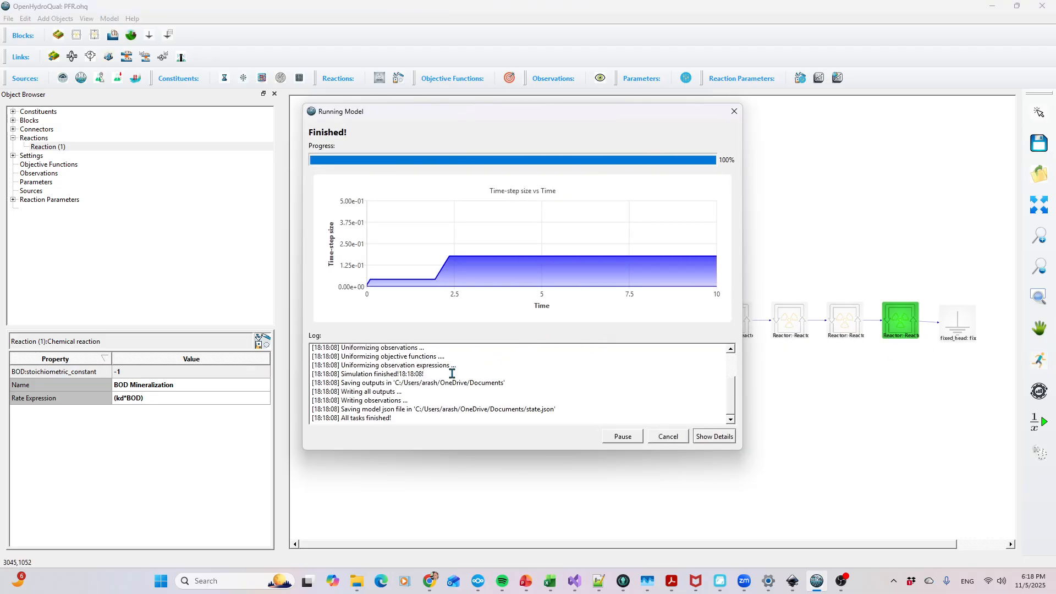
left_click(734, 111)
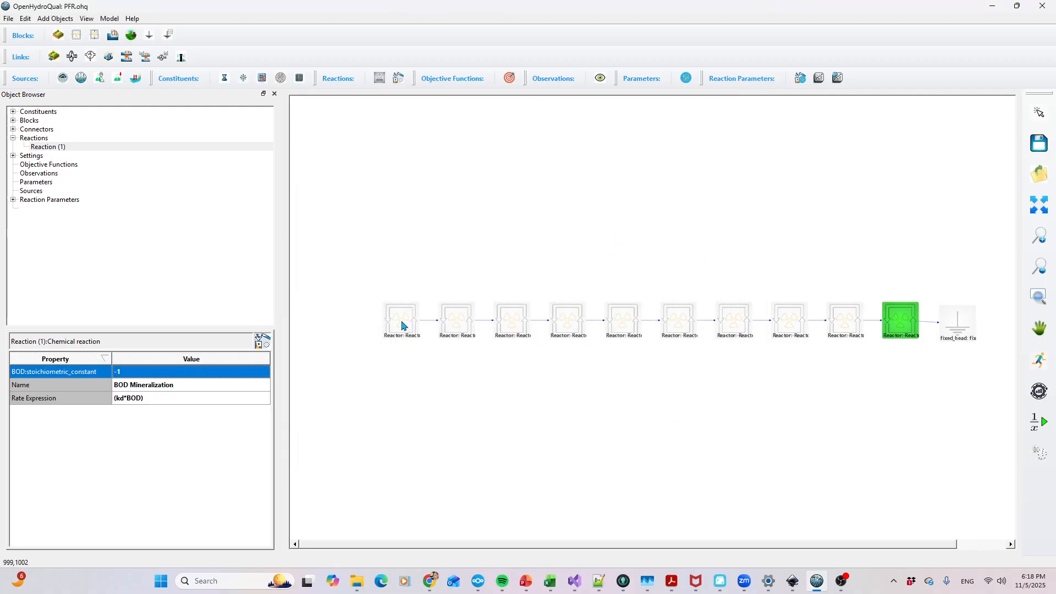
Step: Plot the BOD concentration results of the first reactor and move the plot clear of the reactor chain
left_click(400, 325)
right_click(399, 325)
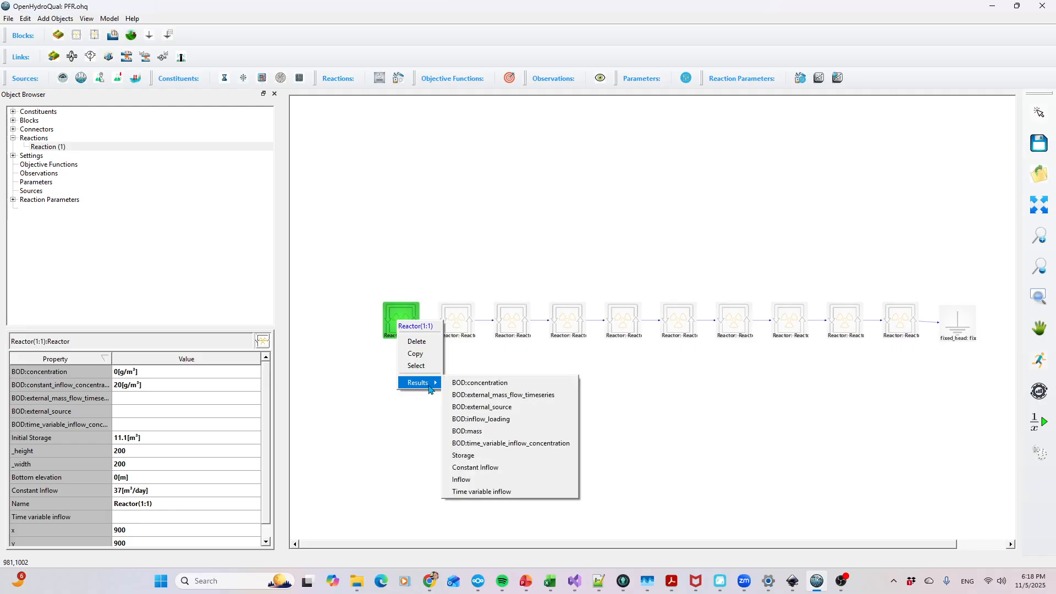
mouse_move(429, 384)
left_click(472, 384)
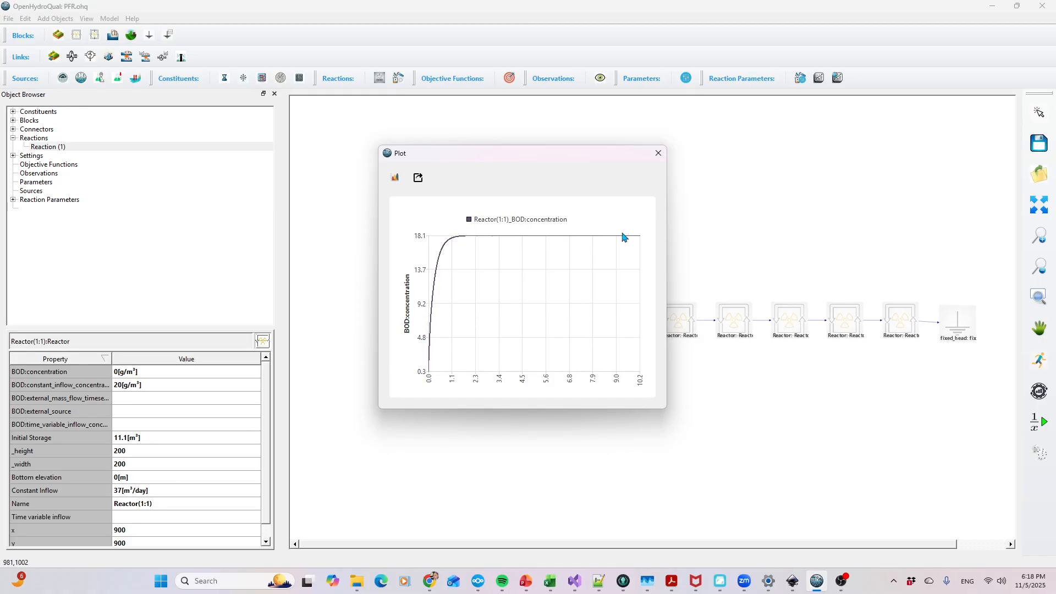
left_click_drag(557, 160, 259, 151)
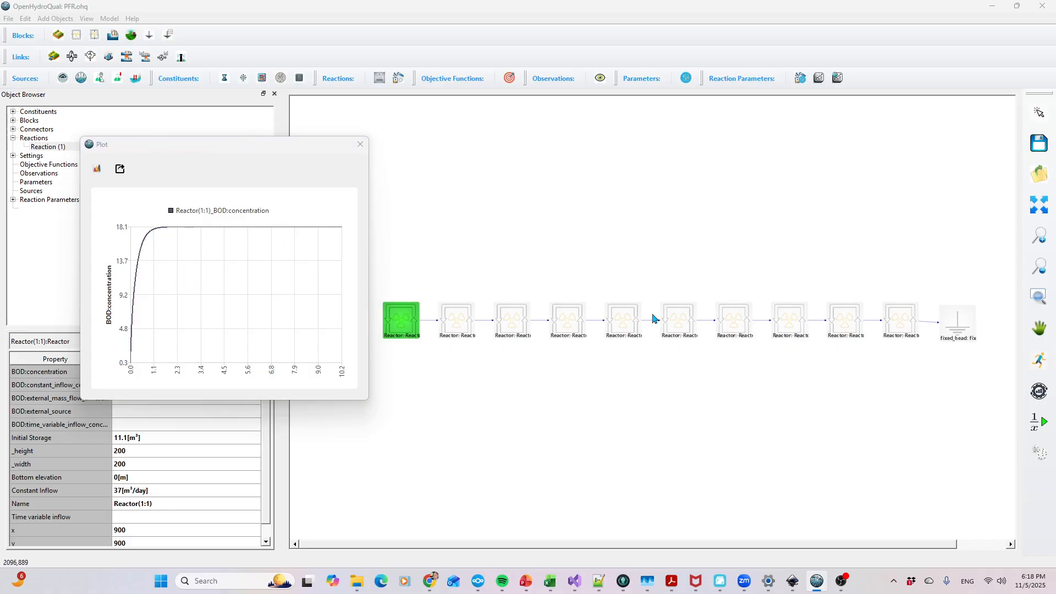
Step: Plot the BOD concentration results of the seventh reactor, Reactor(7:1)
left_click(738, 325)
right_click(739, 325)
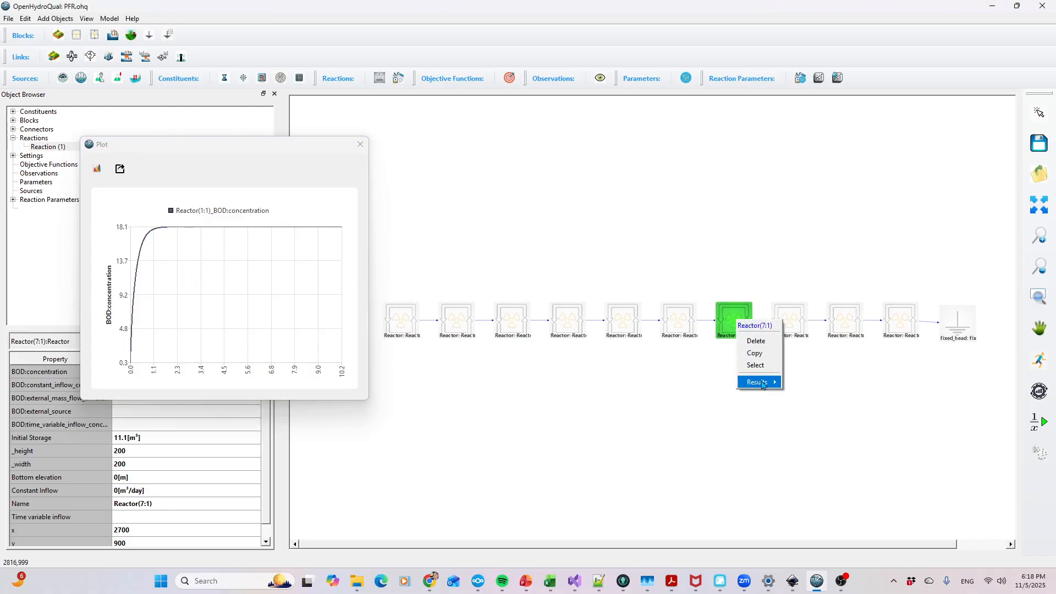
mouse_move(761, 382)
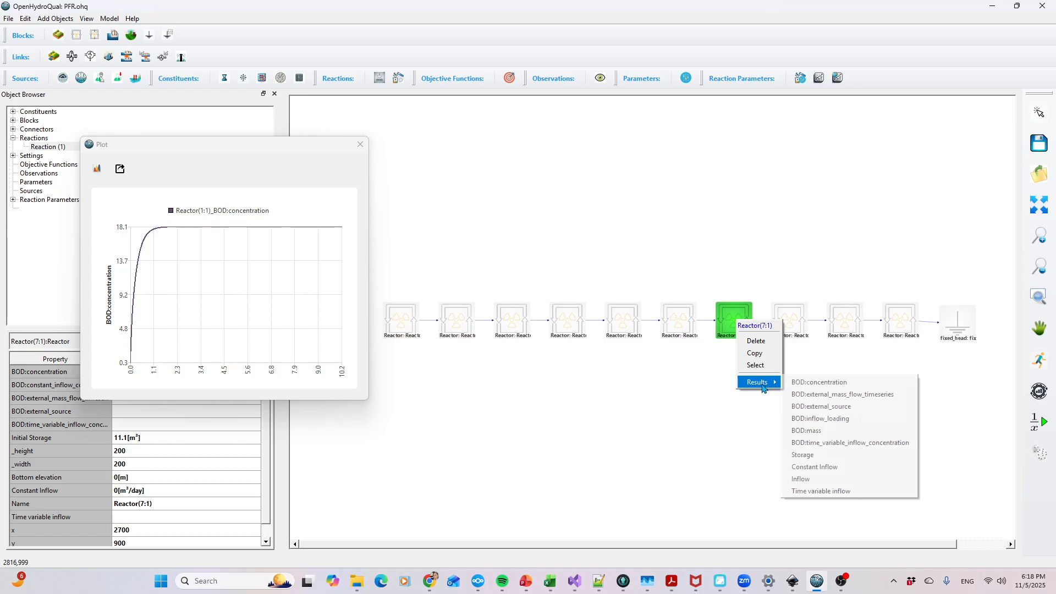
left_click(822, 384)
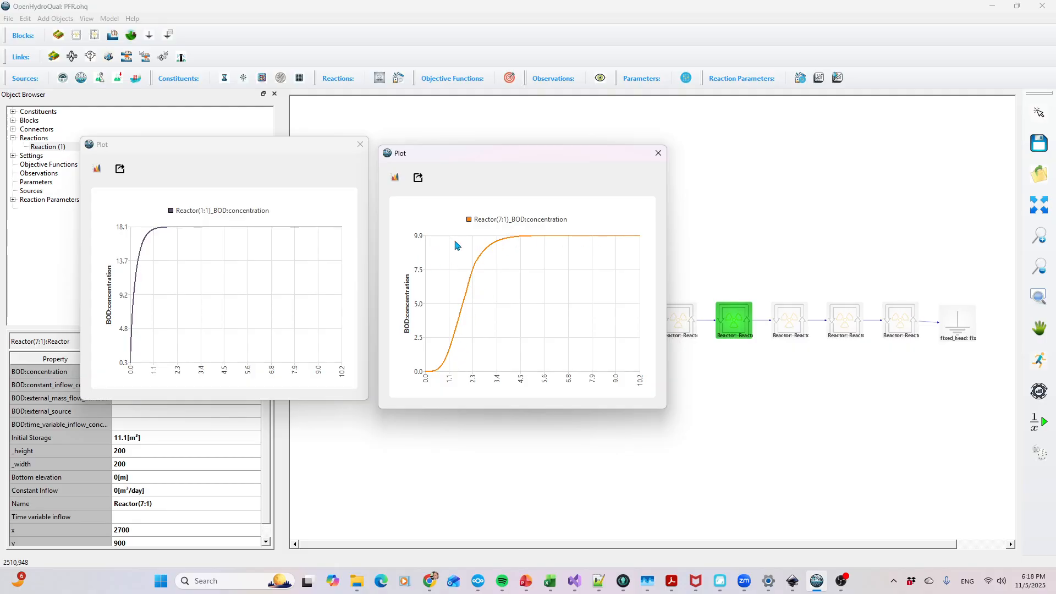
Step: Copy the Reactor(7:1) BOD curve into the Reactor(1:1) plot to compare them, and close both plots
right_click(532, 271)
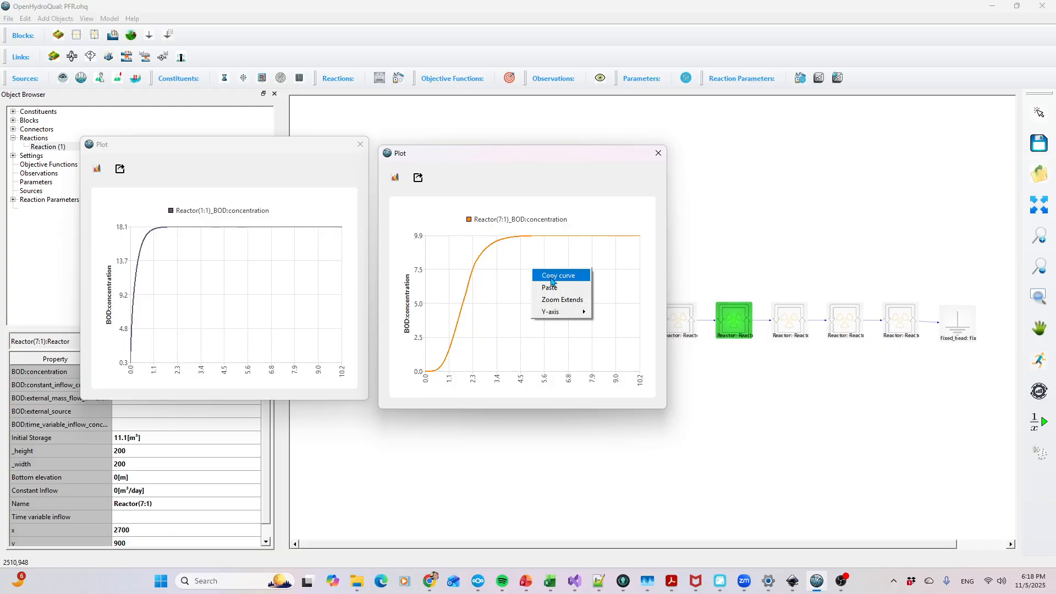
left_click(553, 280)
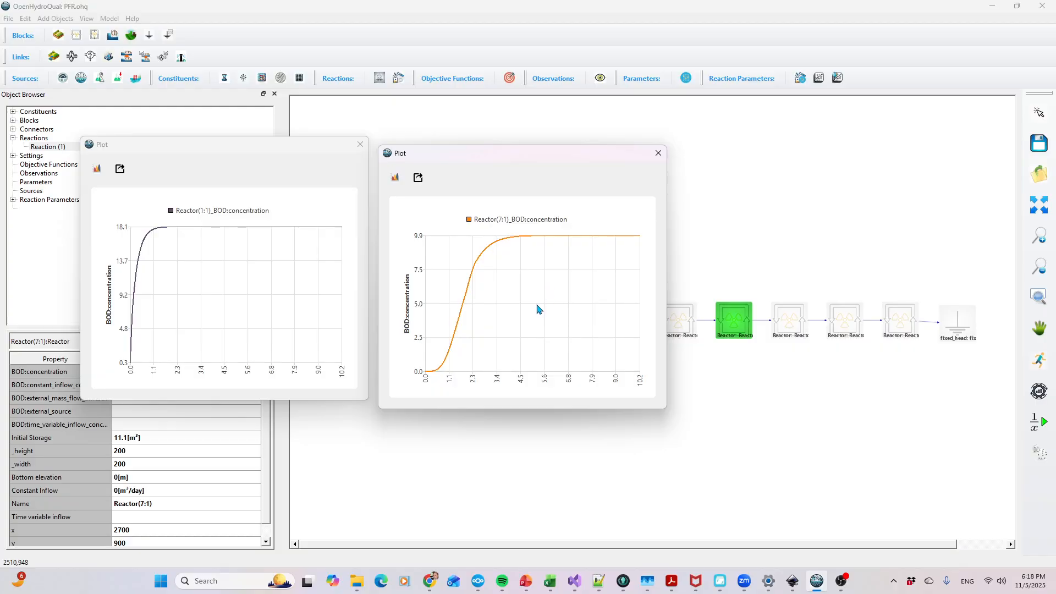
left_click_drag(545, 159, 235, 274)
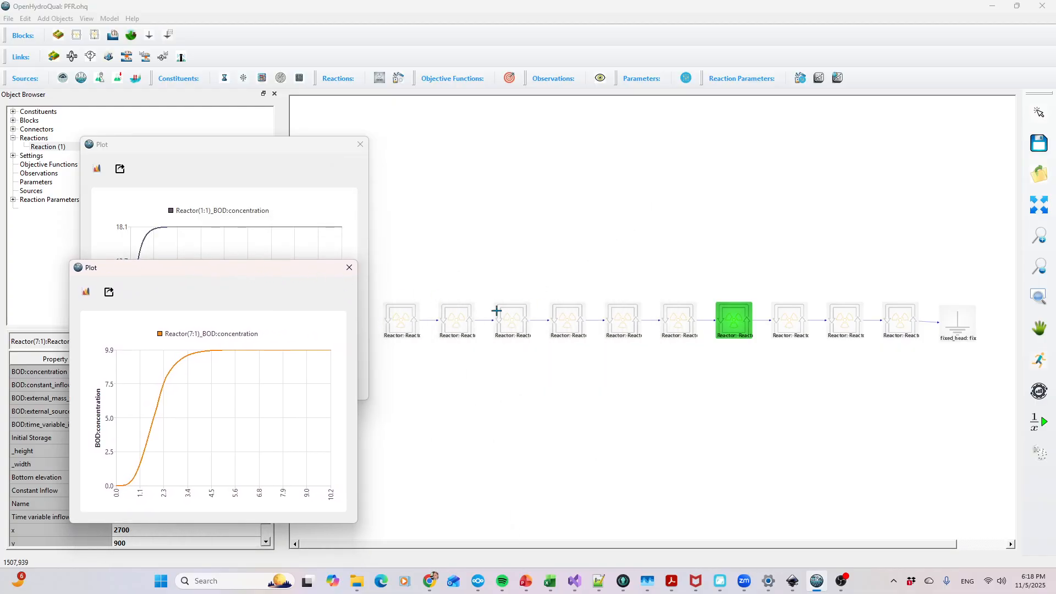
left_click_drag(231, 270, 596, 160)
right_click(244, 283)
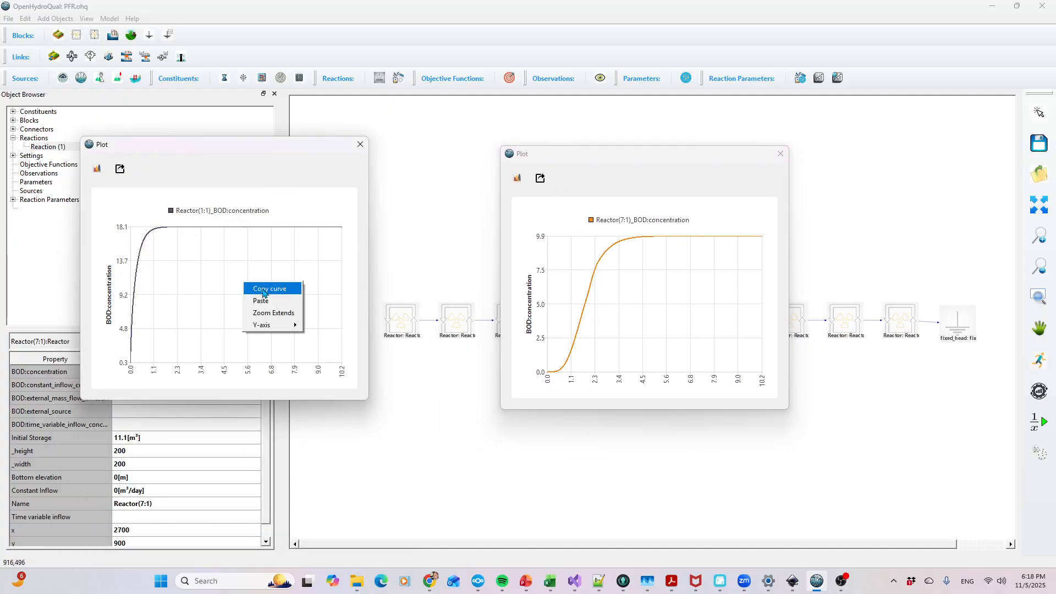
left_click(261, 300)
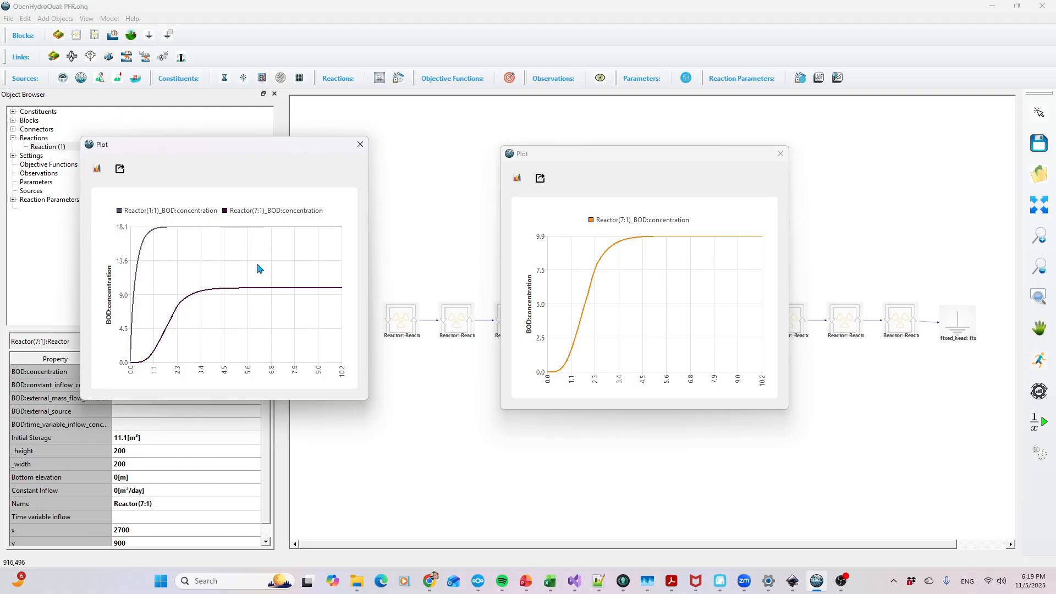
left_click(361, 144)
left_click(780, 153)
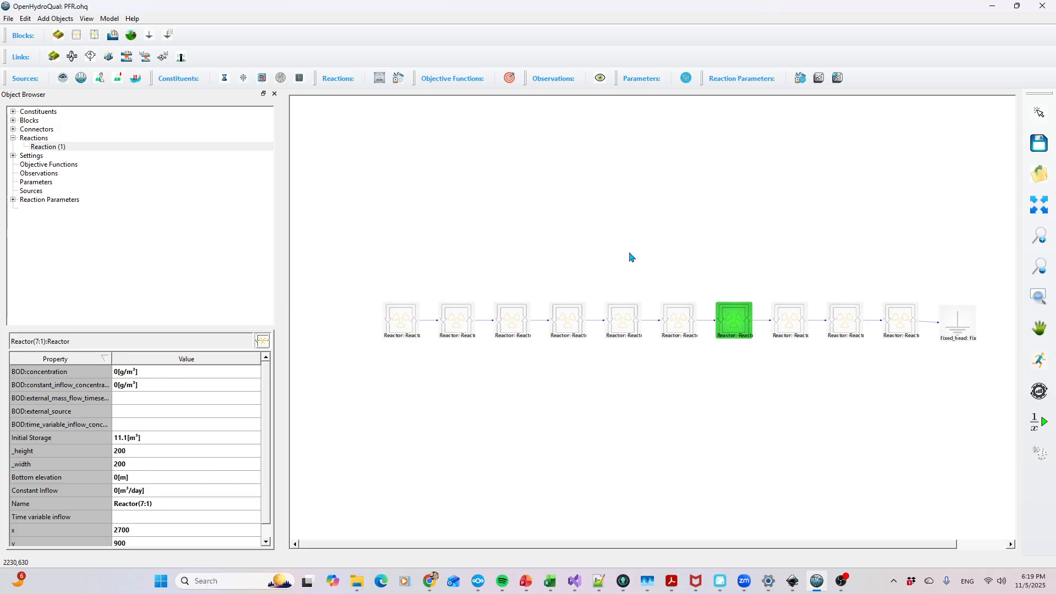
Step: Add a second constituent to the model, name it DO, and refresh the constituent list
left_click(25, 113)
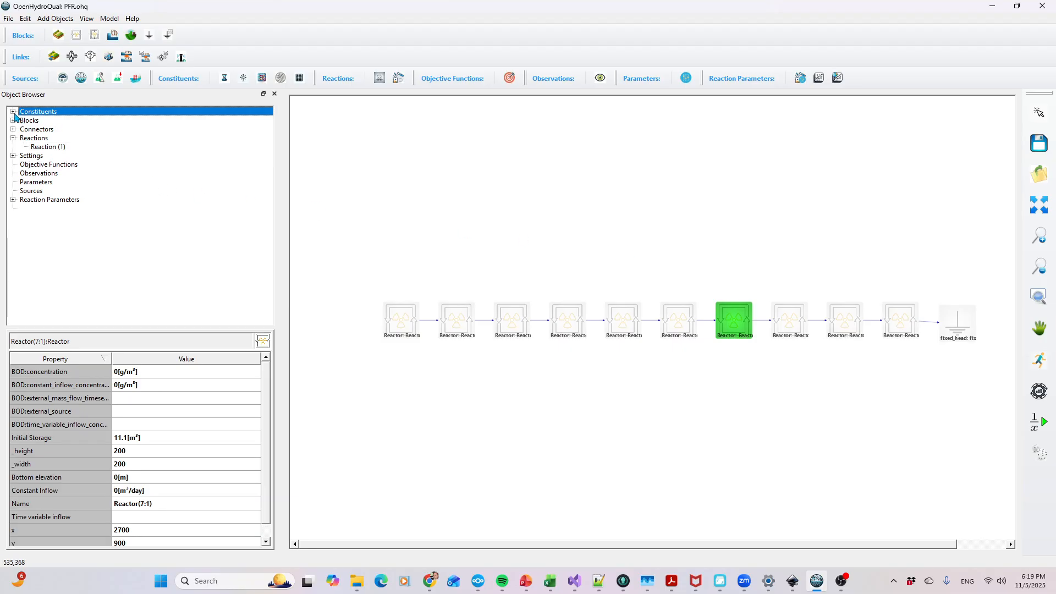
right_click(36, 112)
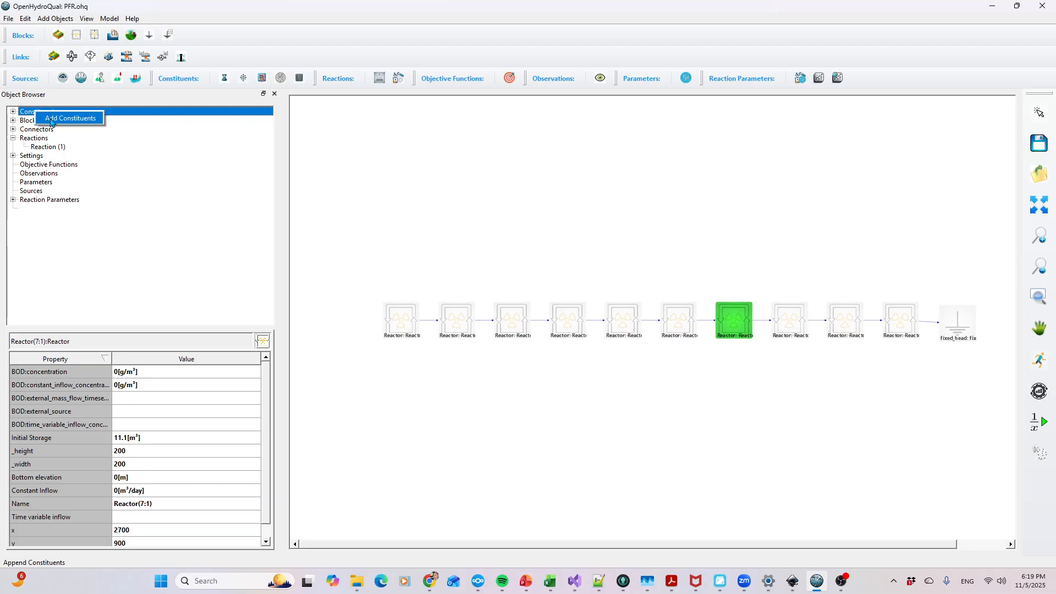
left_click(51, 120)
left_click(13, 112)
left_click(39, 128)
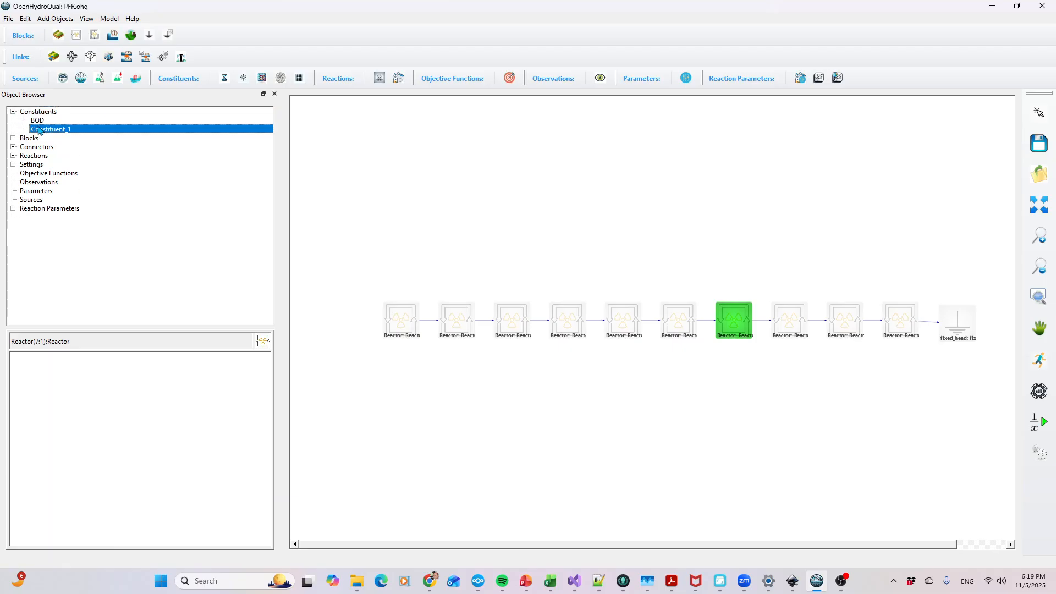
left_click(83, 398)
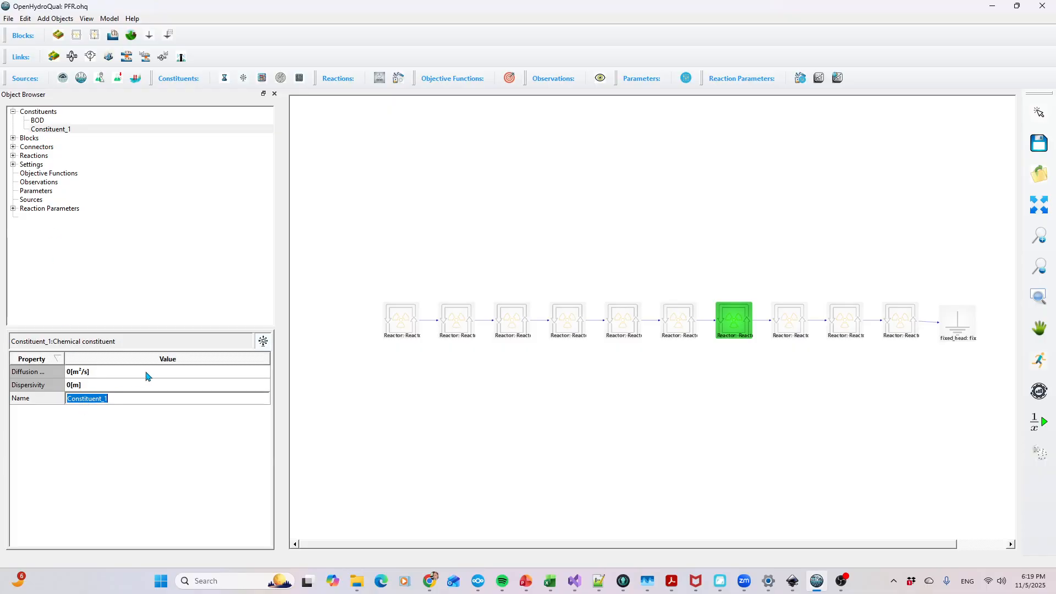
type("DO")
key("Return")
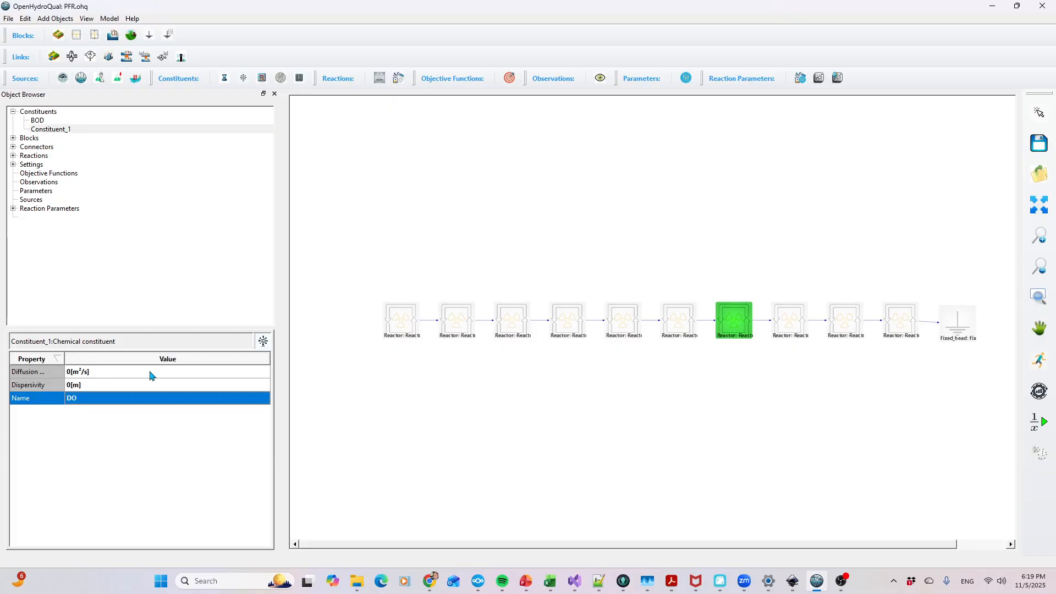
left_click(37, 121)
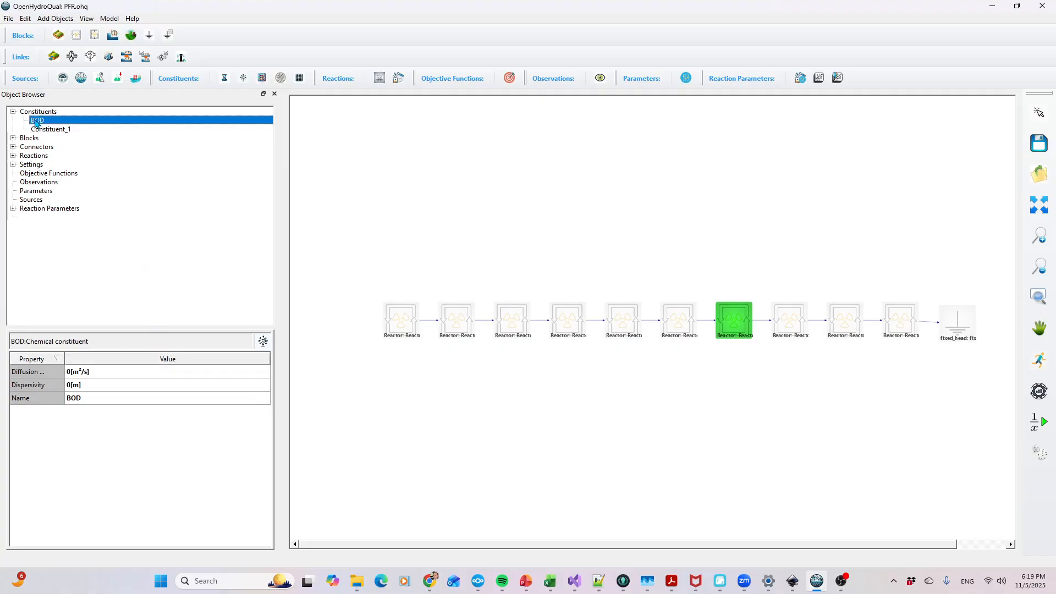
left_click(13, 112)
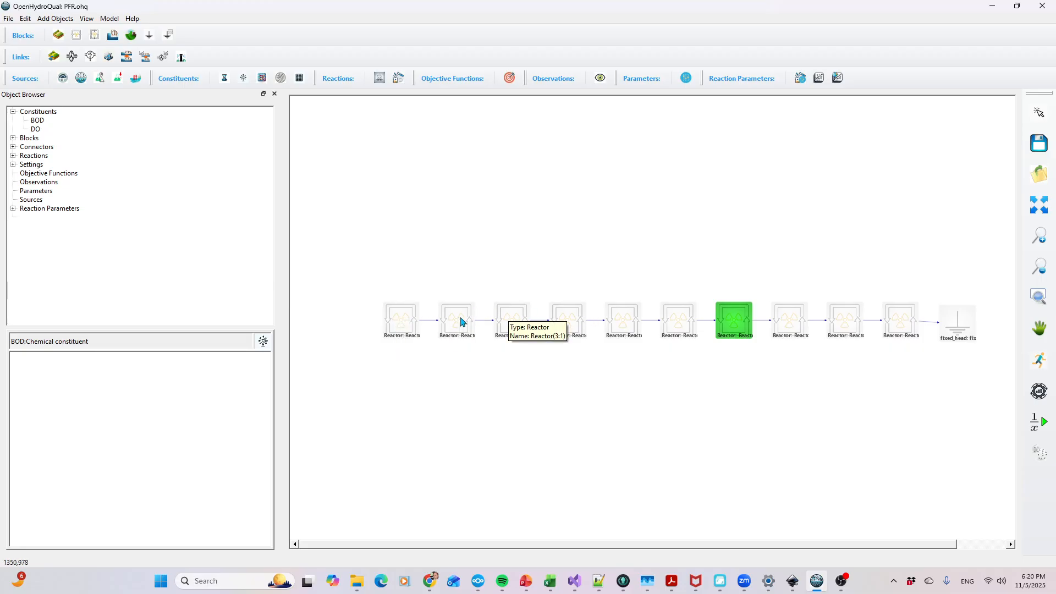
Step: Widen the property names of the first reactor and examine its DO properties, including the external source
left_click(398, 325)
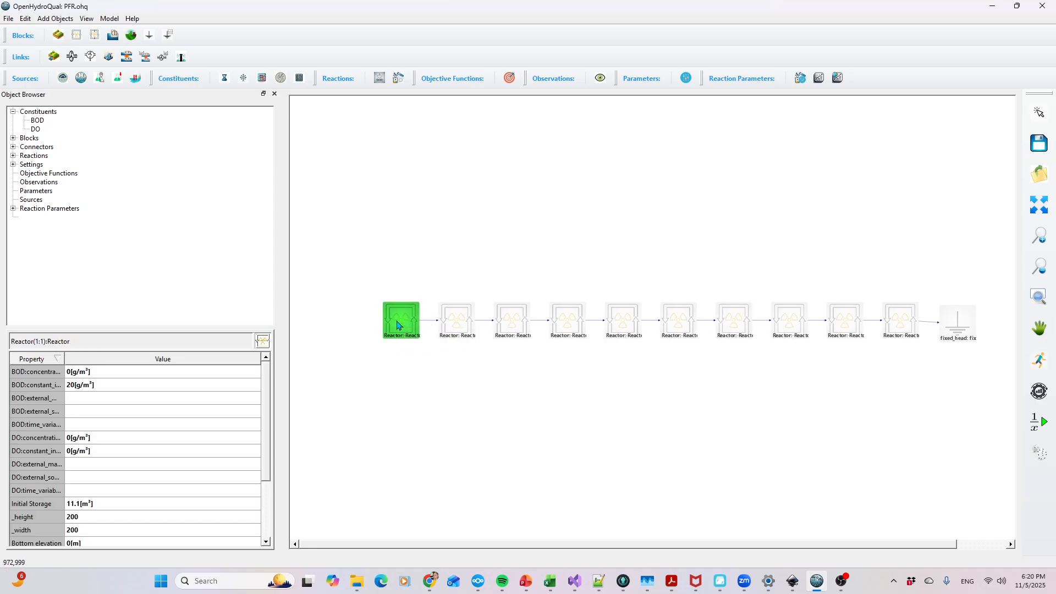
left_click_drag(65, 360, 159, 360)
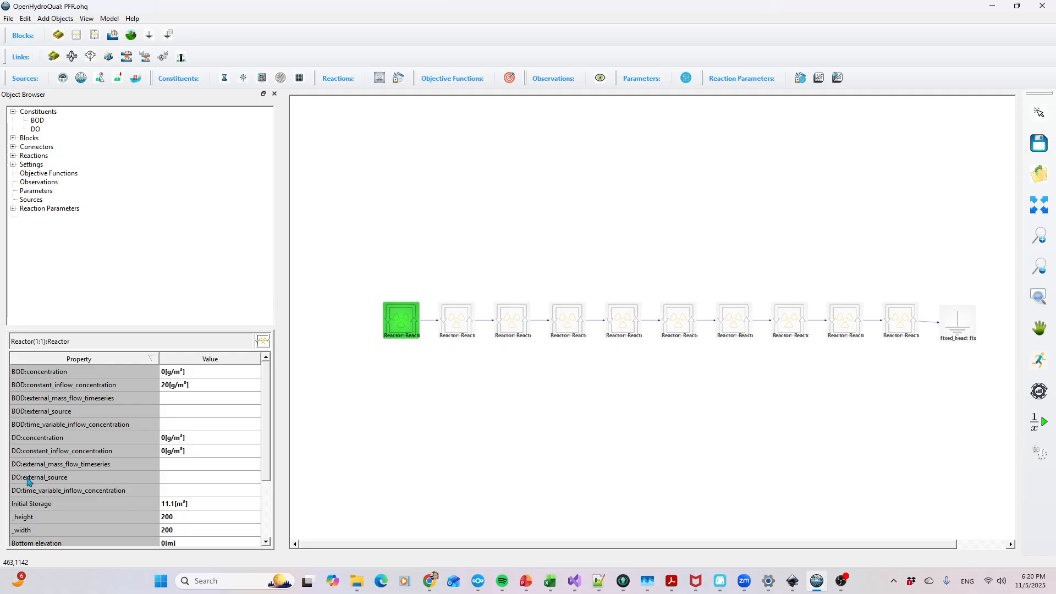
left_click(187, 482)
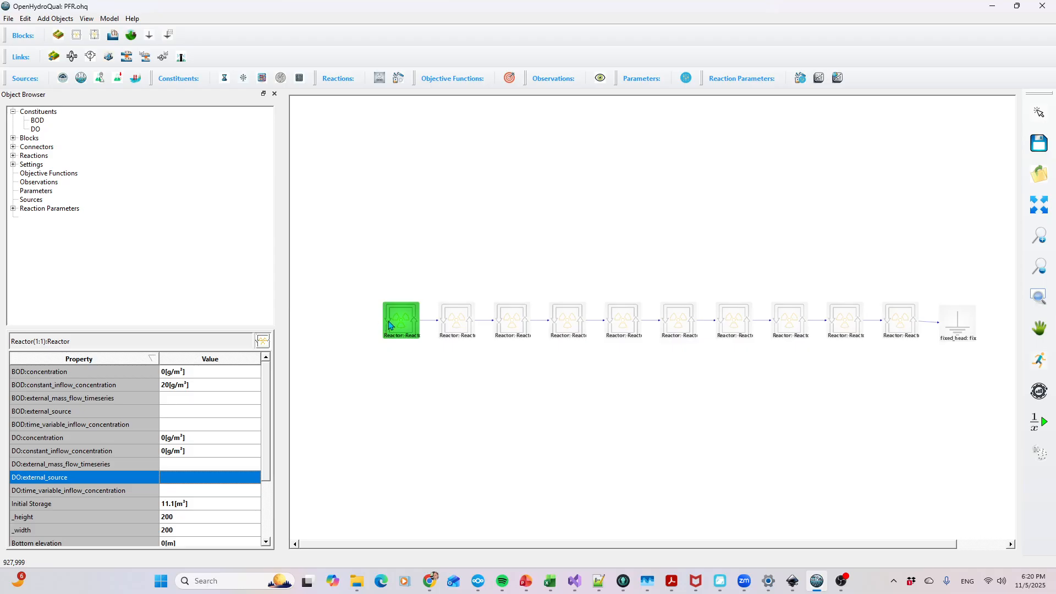
Step: Add a second reaction parameter to the model and name it ka
left_click(13, 208)
left_click(34, 209)
right_click(48, 210)
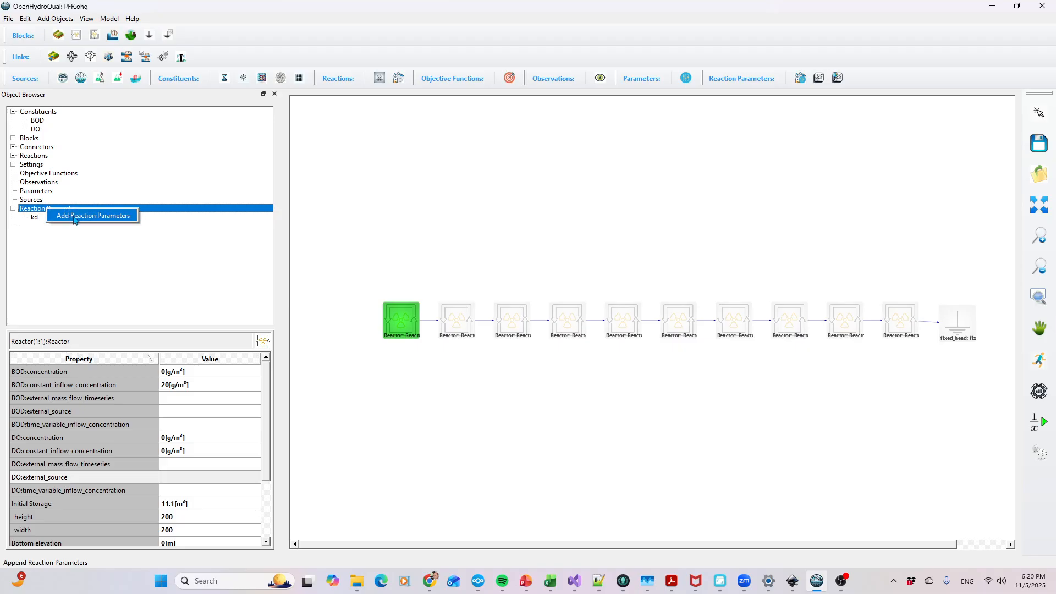
left_click(76, 220)
left_click(13, 190)
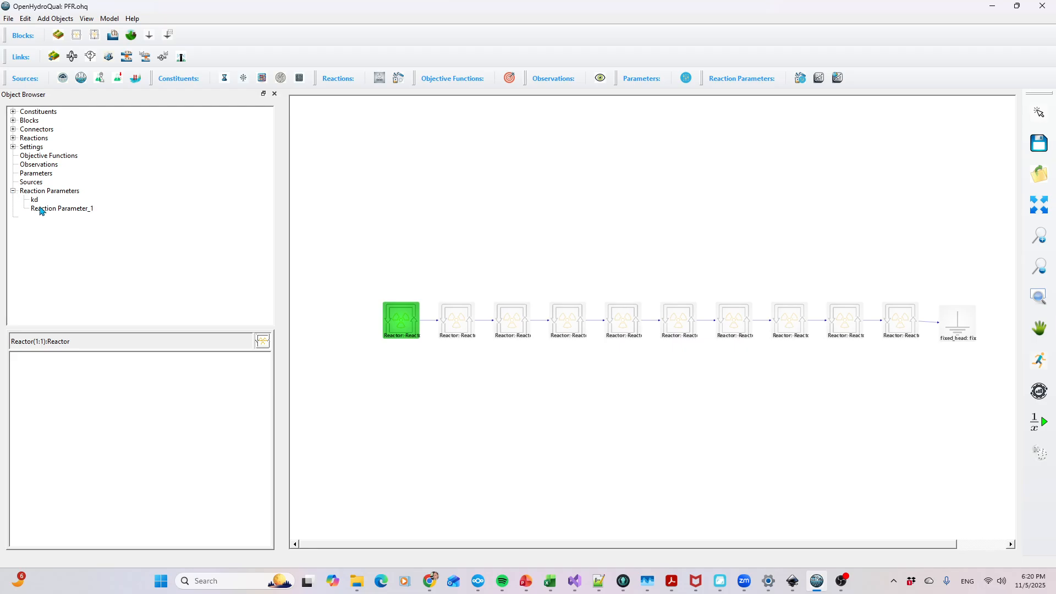
left_click(42, 210)
left_click(87, 401)
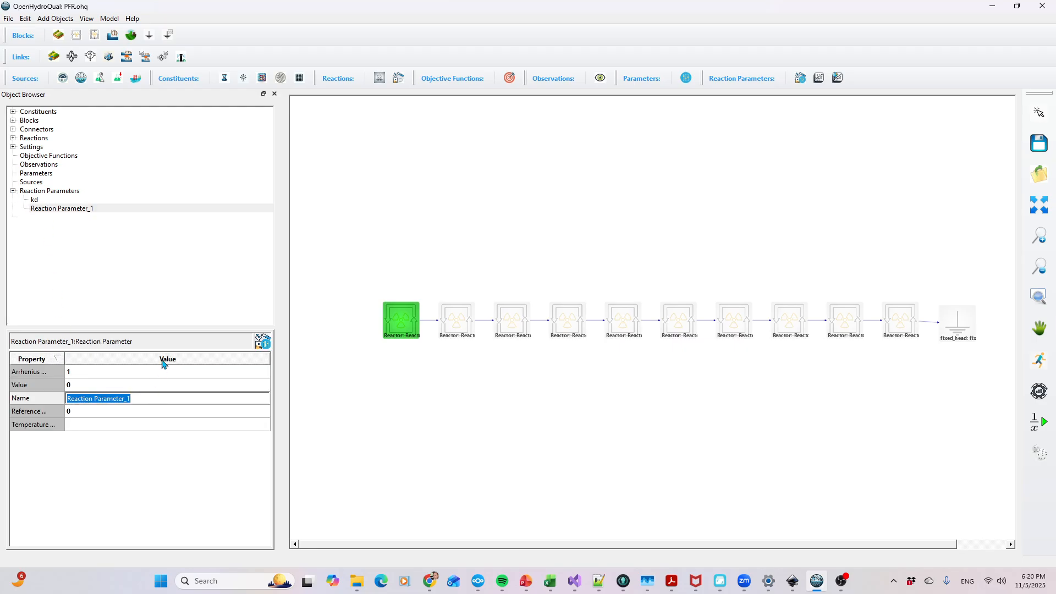
type("ka")
key("Return")
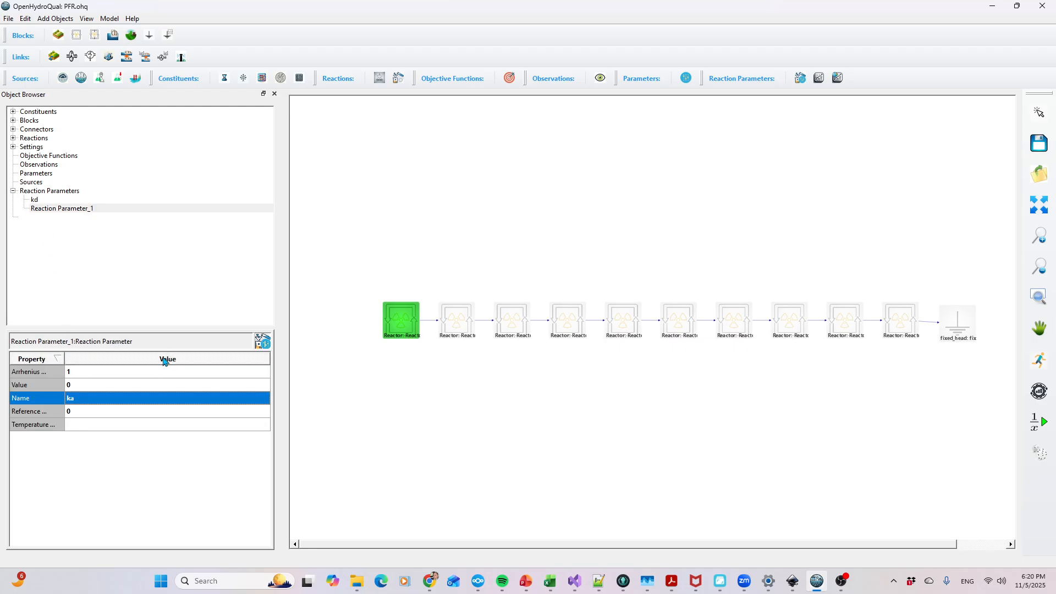
Step: Look up the reaeration rate in the Inkscape reactor sketch and set the value of ka to 0.6 in OpenHydroQual
left_click(791, 581)
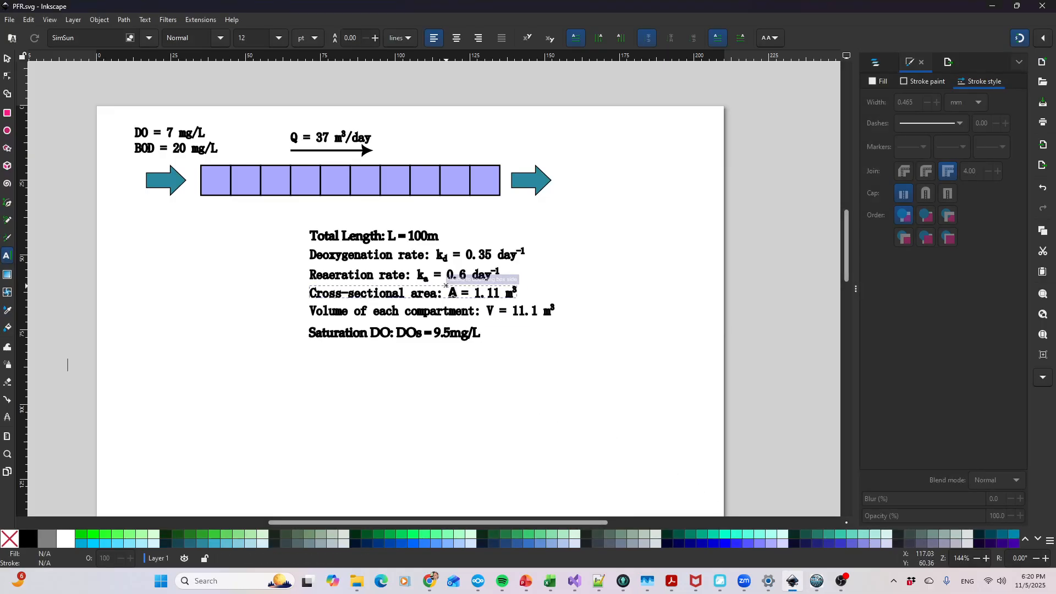
left_click(814, 584)
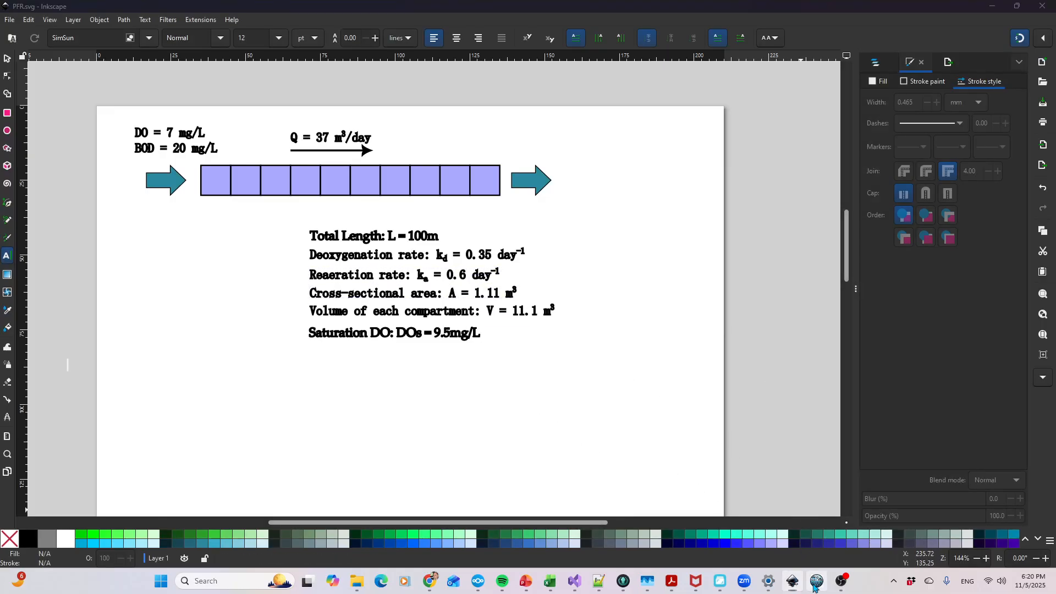
left_click(79, 388)
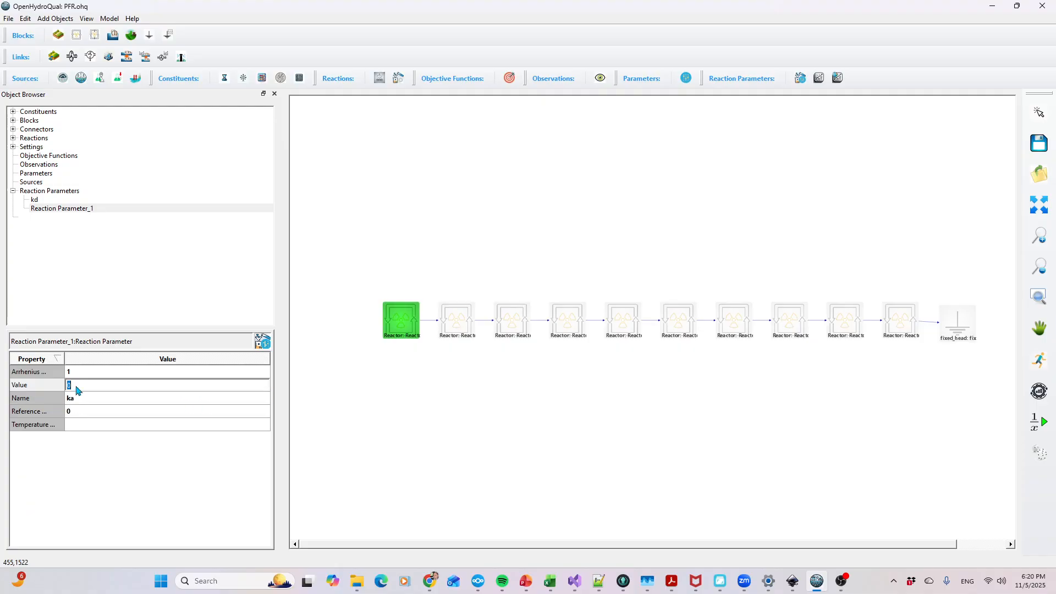
type("0.6")
key("Return")
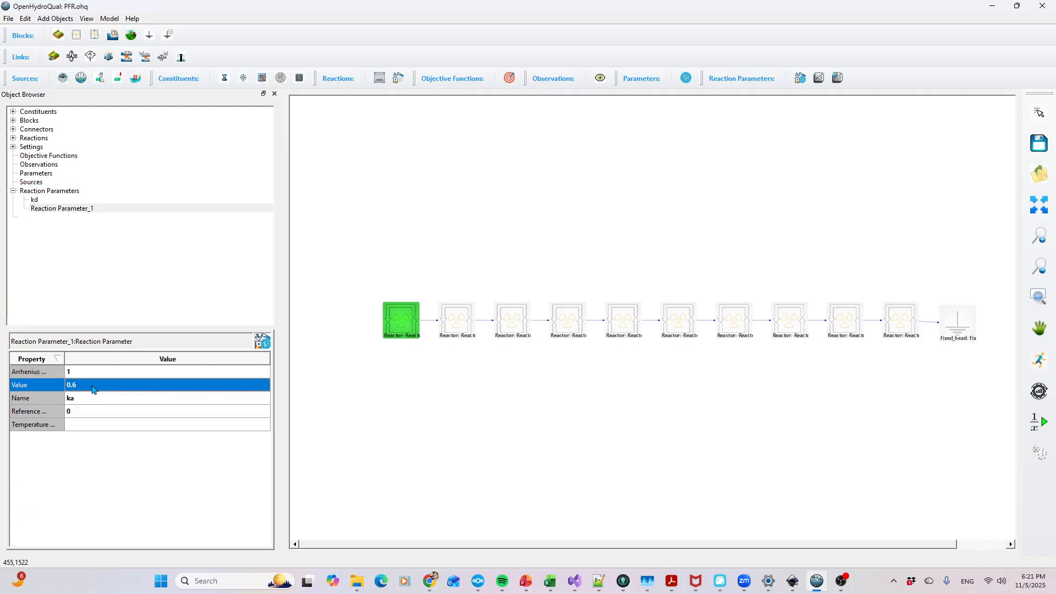
Step: Add a third reaction parameter to the model and name it DOs
left_click(36, 194)
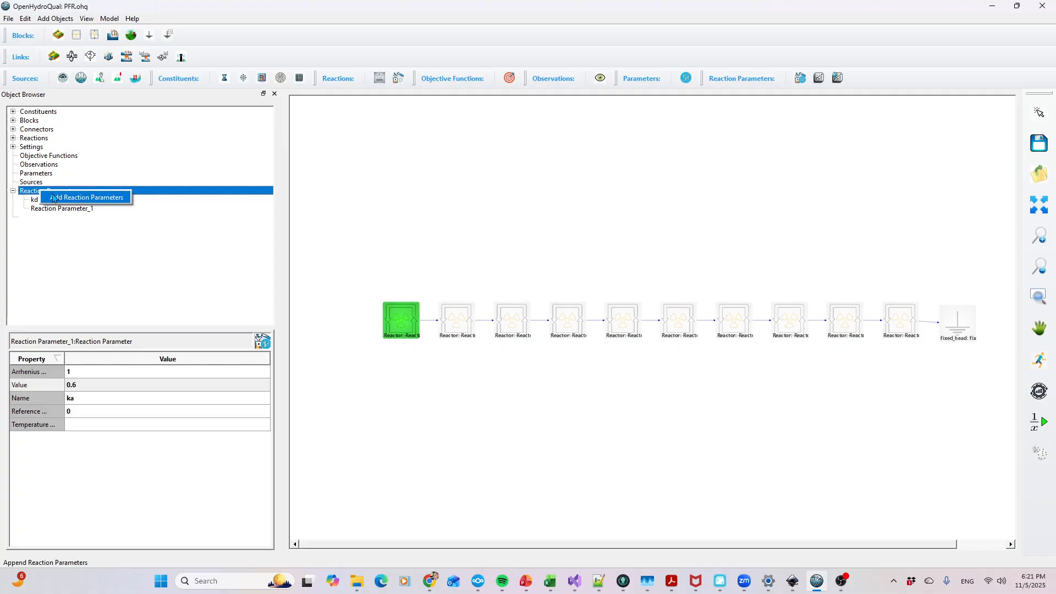
left_click(13, 191)
left_click(13, 191)
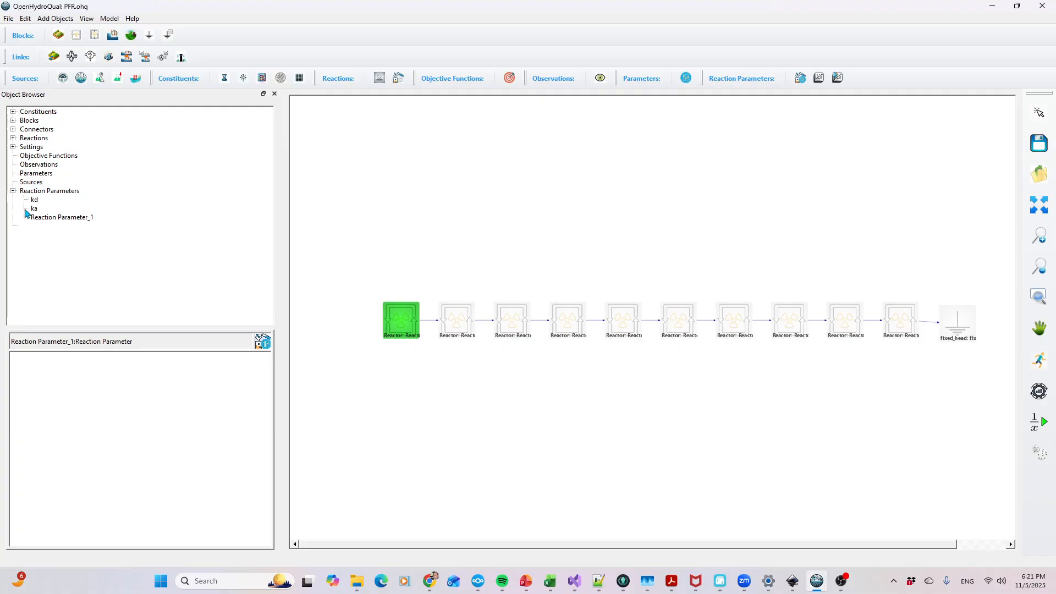
left_click(37, 217)
double_click(120, 396)
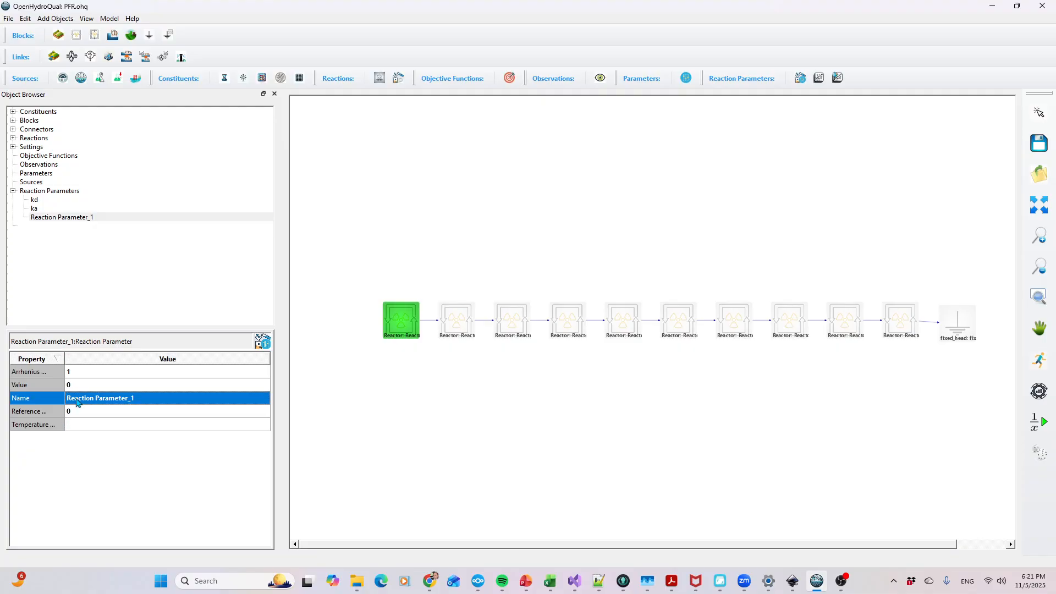
type("DO")
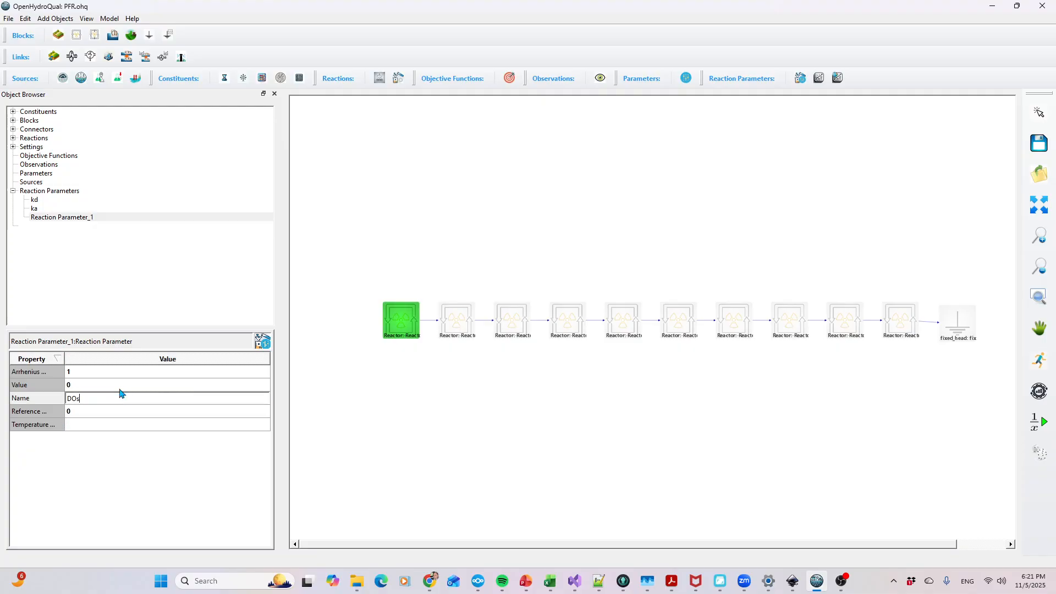
type("s")
key("Return")
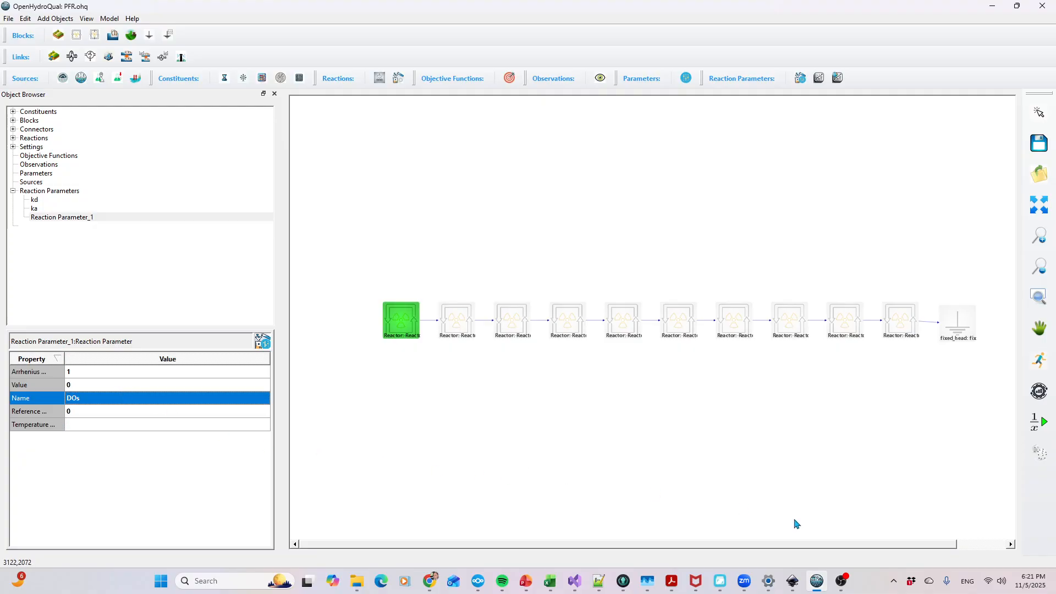
Step: Look up the saturation DO in the Inkscape reactor sketch and set the value of DOs to 9.5 in OpenHydroQual
left_click(793, 581)
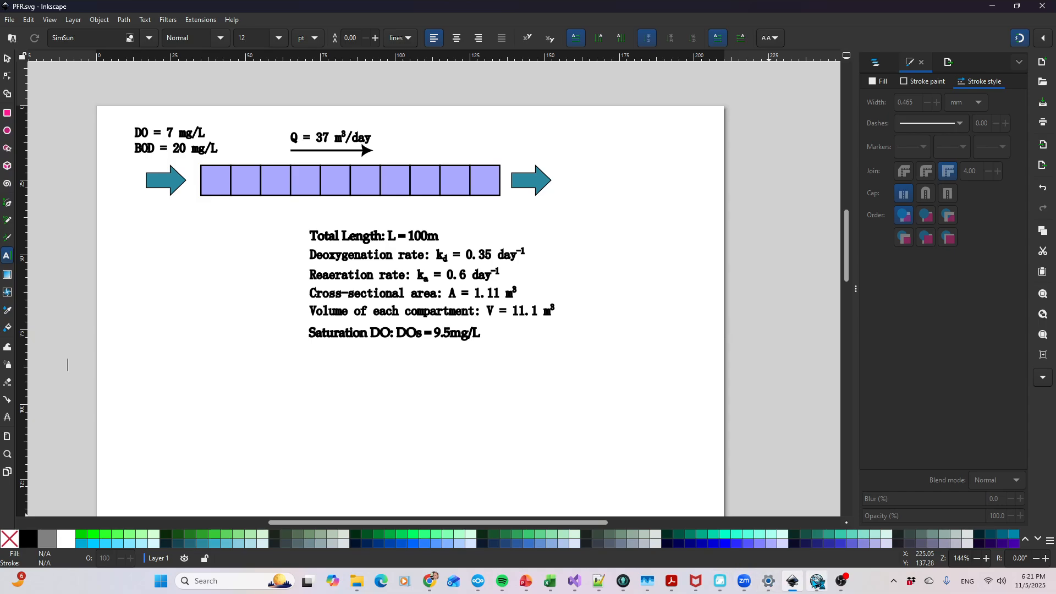
left_click(816, 581)
double_click(77, 385)
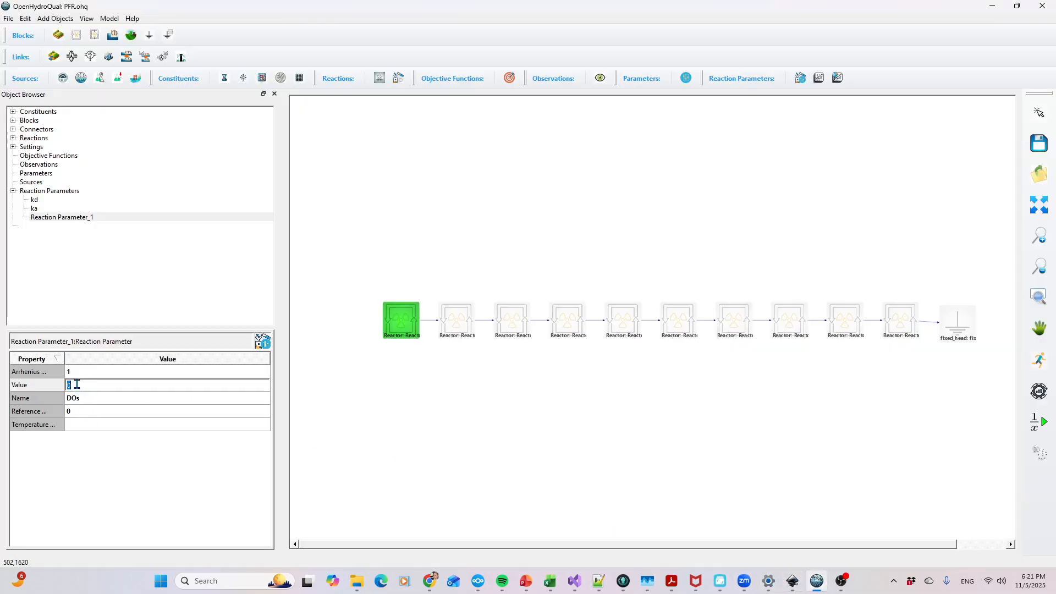
type("9.5")
key("Return")
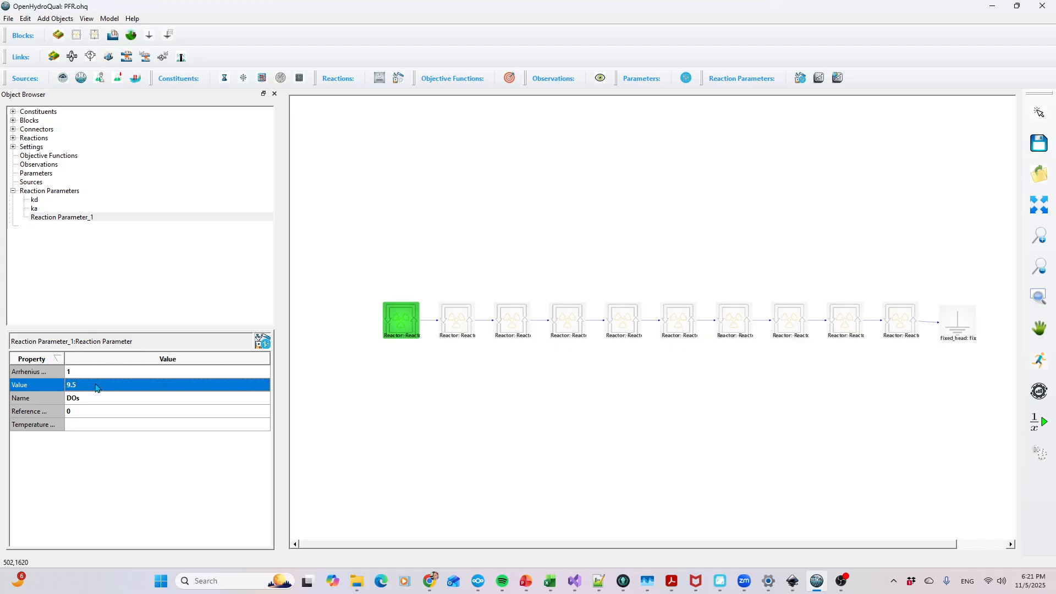
left_click(37, 210)
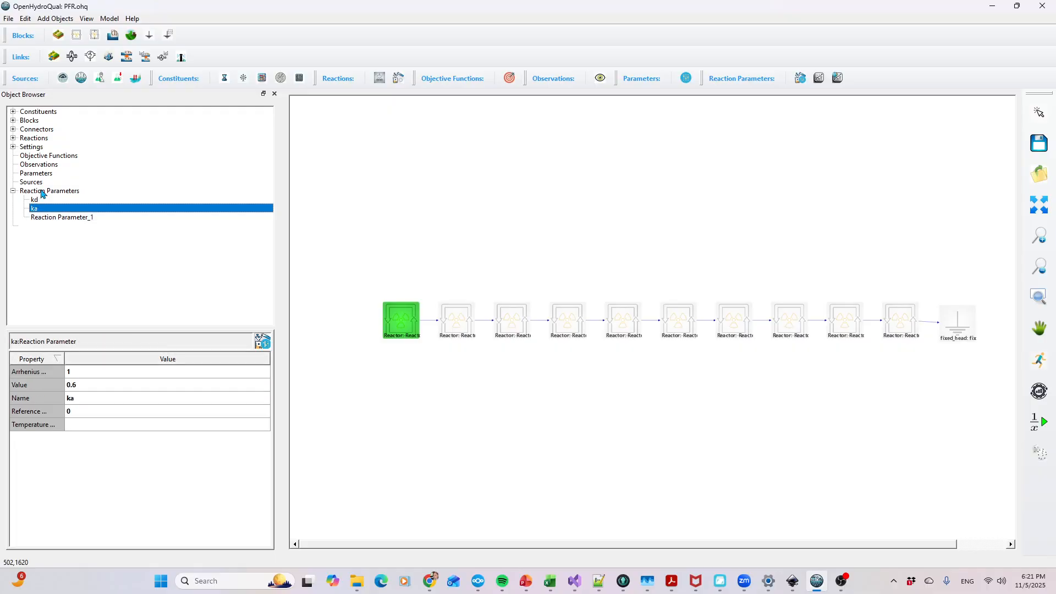
Step: Set the DO stoichiometric constant of the BOD Mineralization reaction to -1
left_click(13, 138)
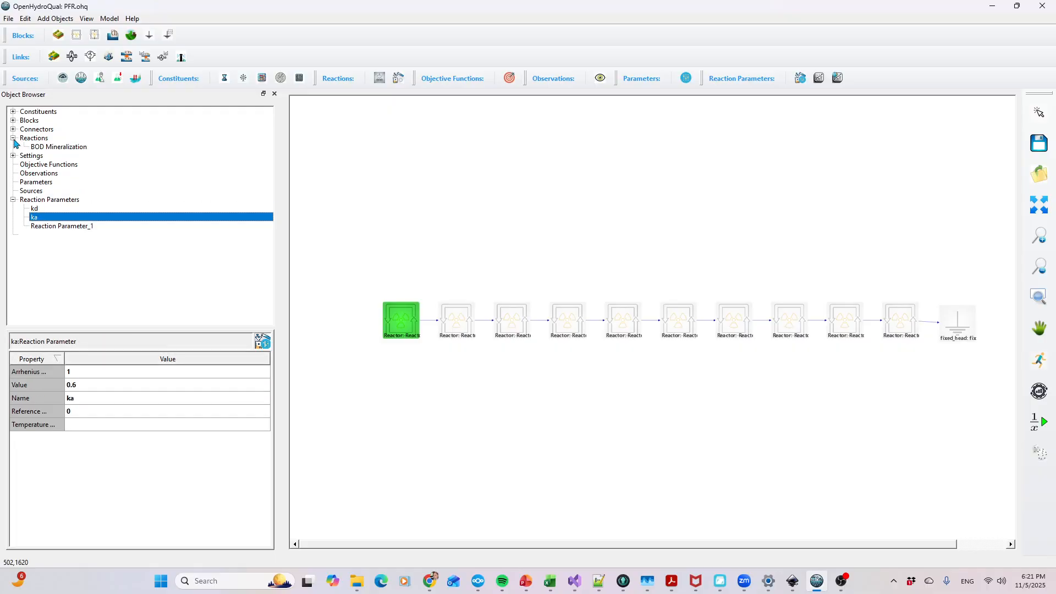
left_click(50, 148)
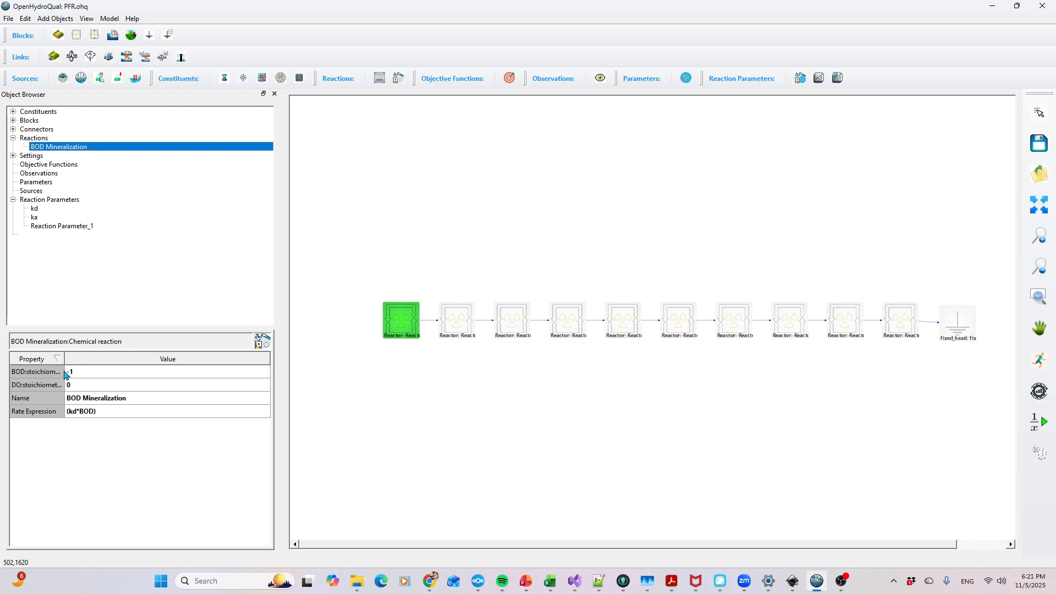
left_click_drag(65, 359, 111, 356)
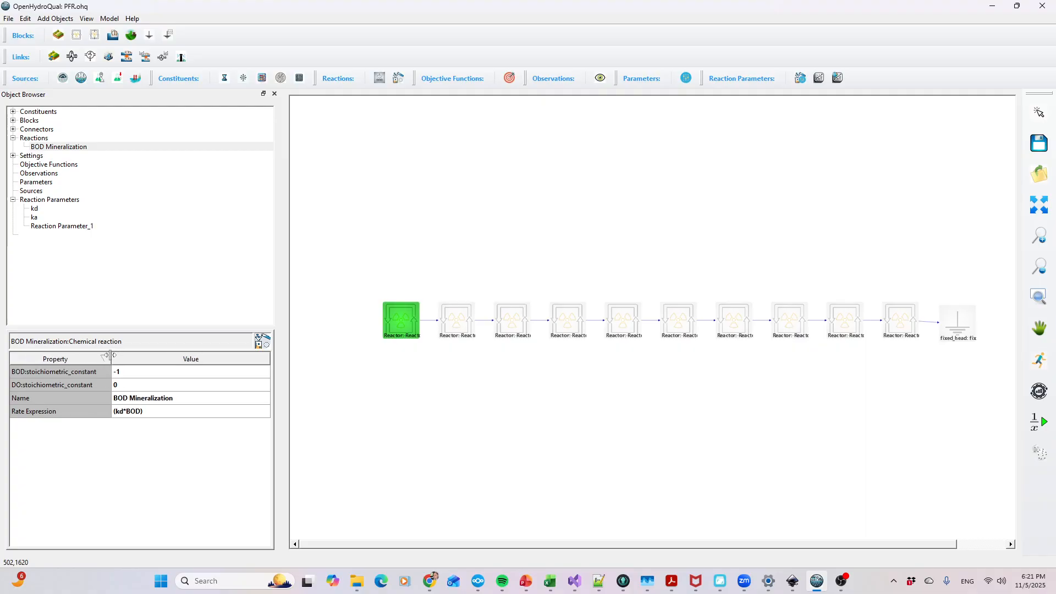
double_click(121, 386)
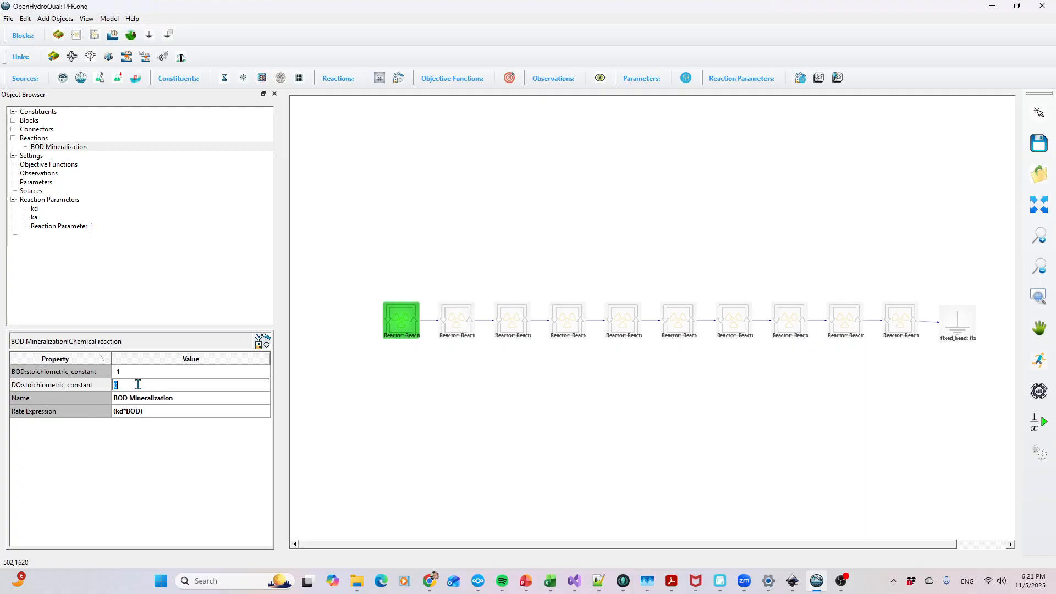
type("-1")
key("Return")
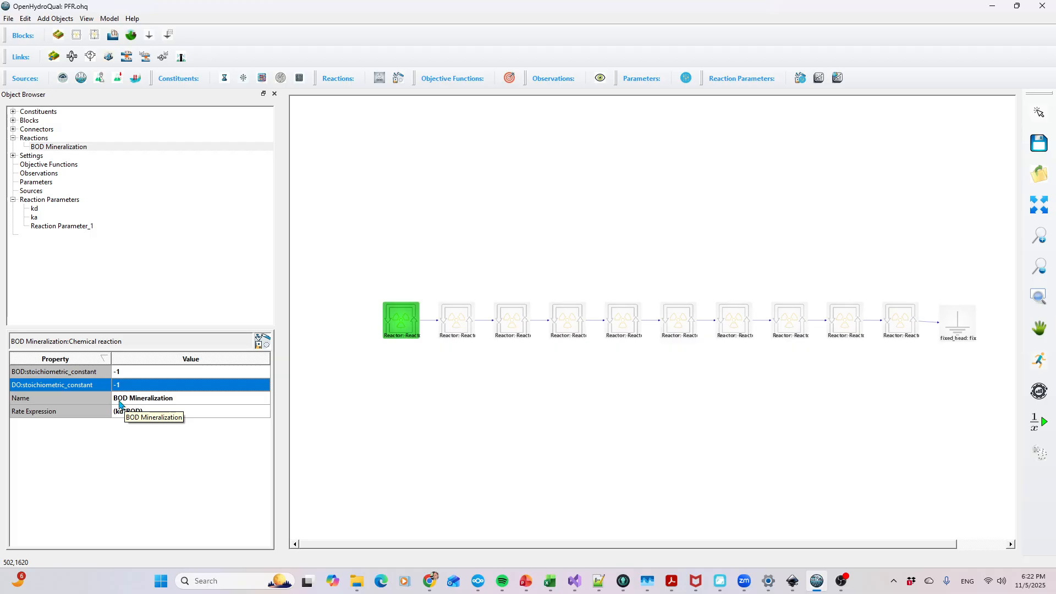
Step: Add a second reaction to the model and name it Reaeration
left_click(39, 141)
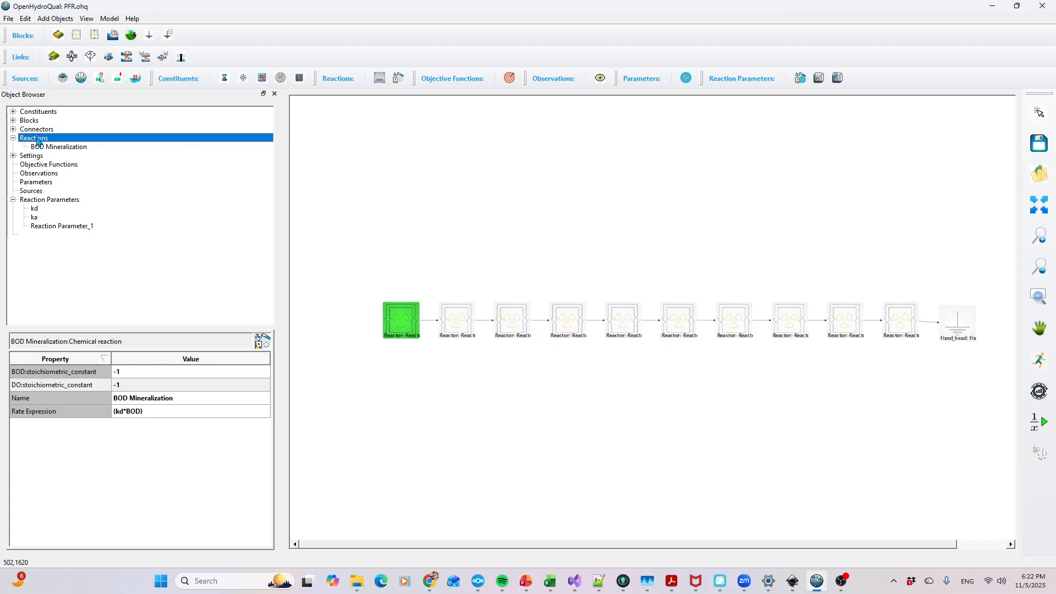
right_click(38, 141)
left_click(52, 147)
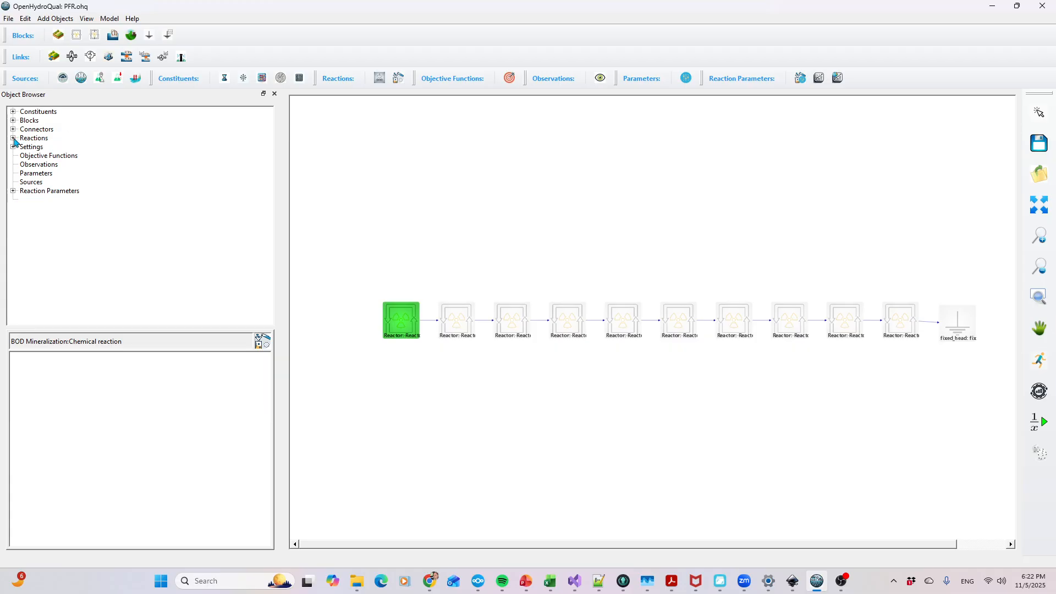
left_click(44, 155)
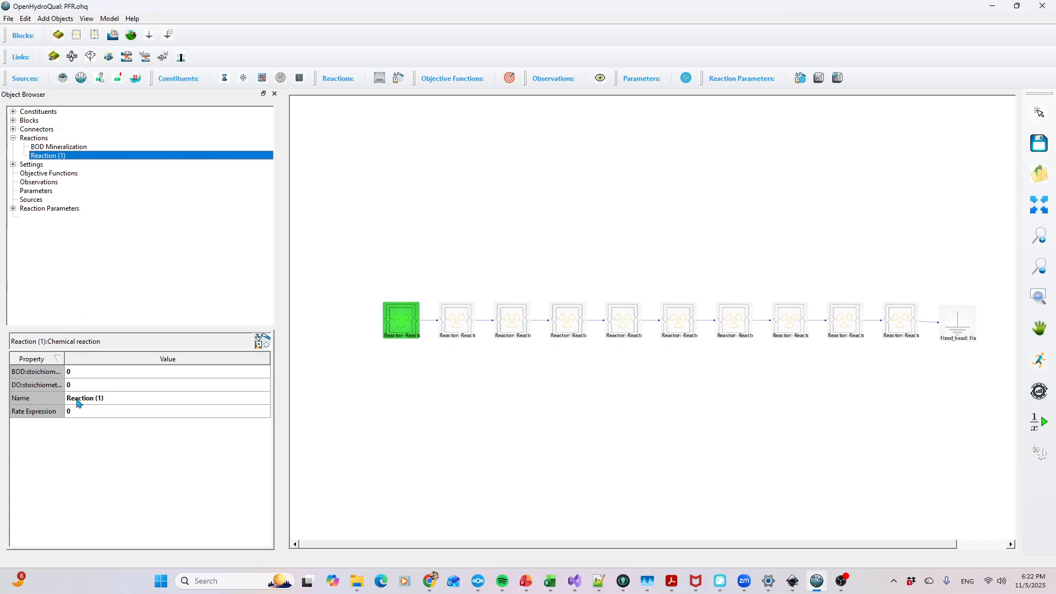
double_click(101, 398)
type("Re")
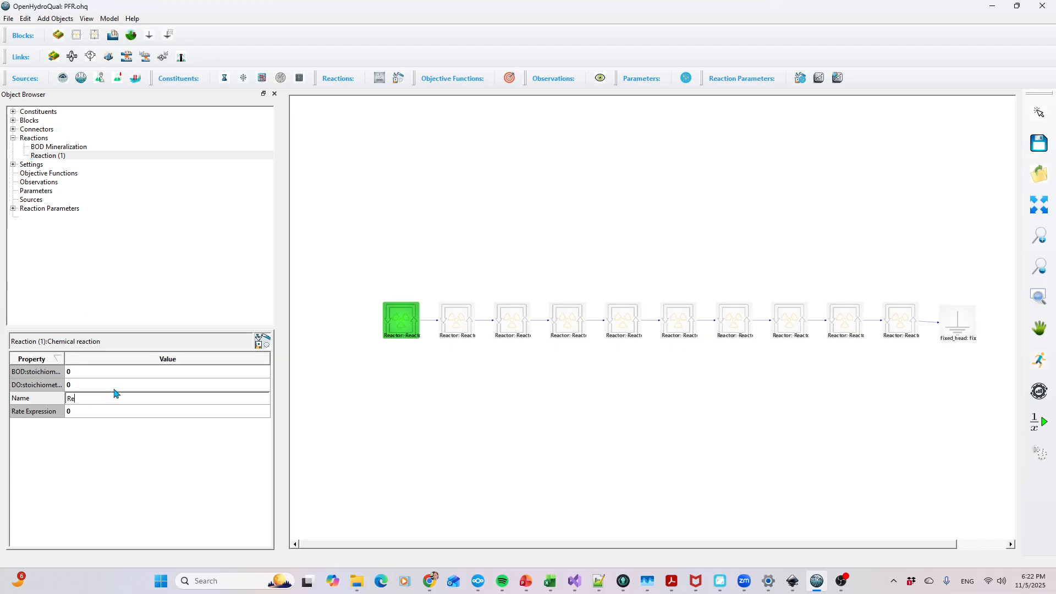
type("aeration")
key("Return")
Step: Enter ka*(DOs-DO) as the rate expression of the Reaeration reaction
double_click(89, 412)
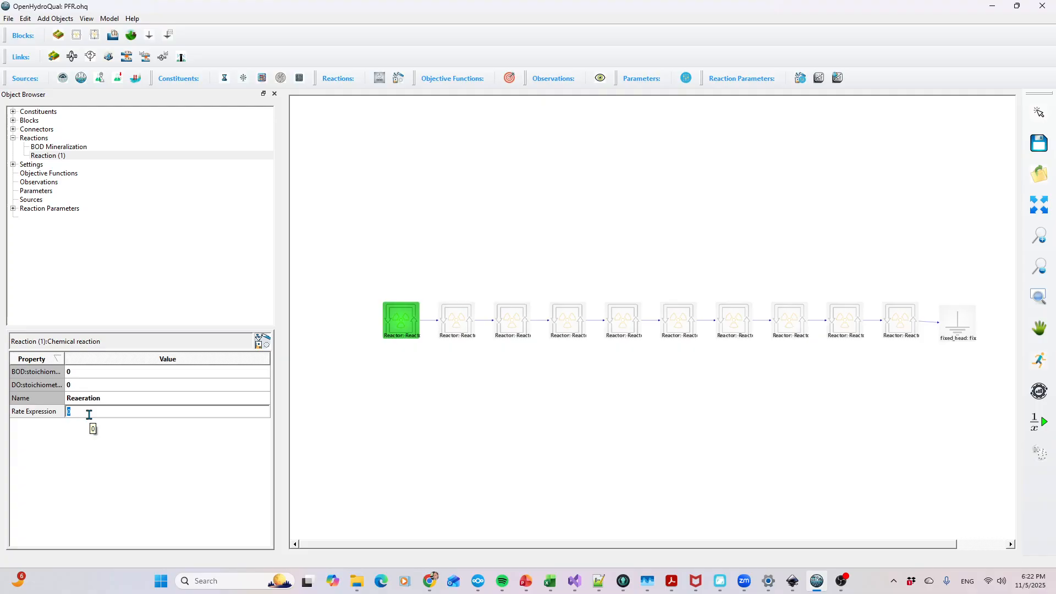
type("k")
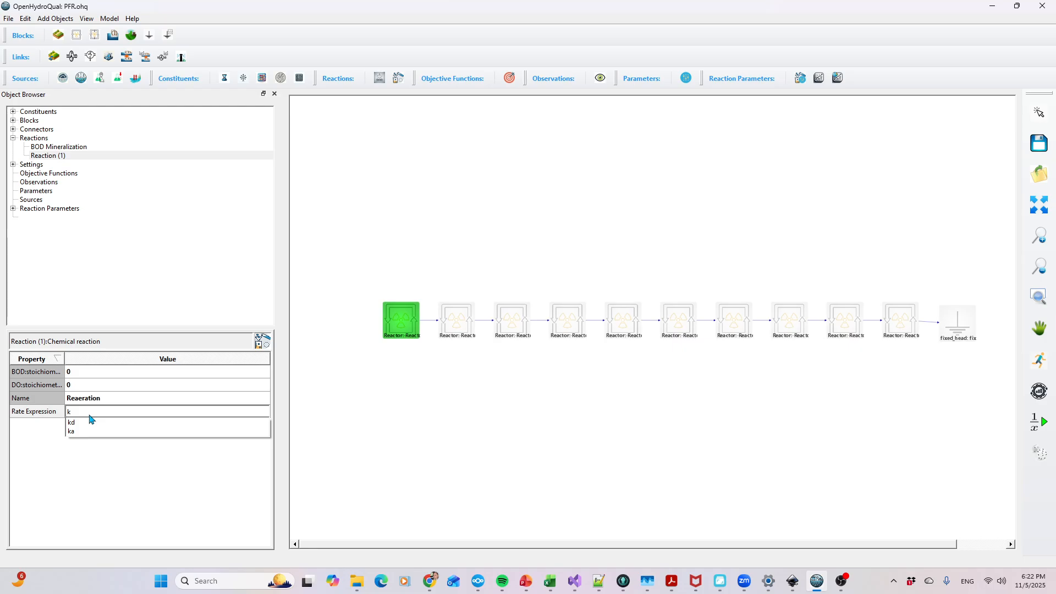
key("Down")
key("Down")
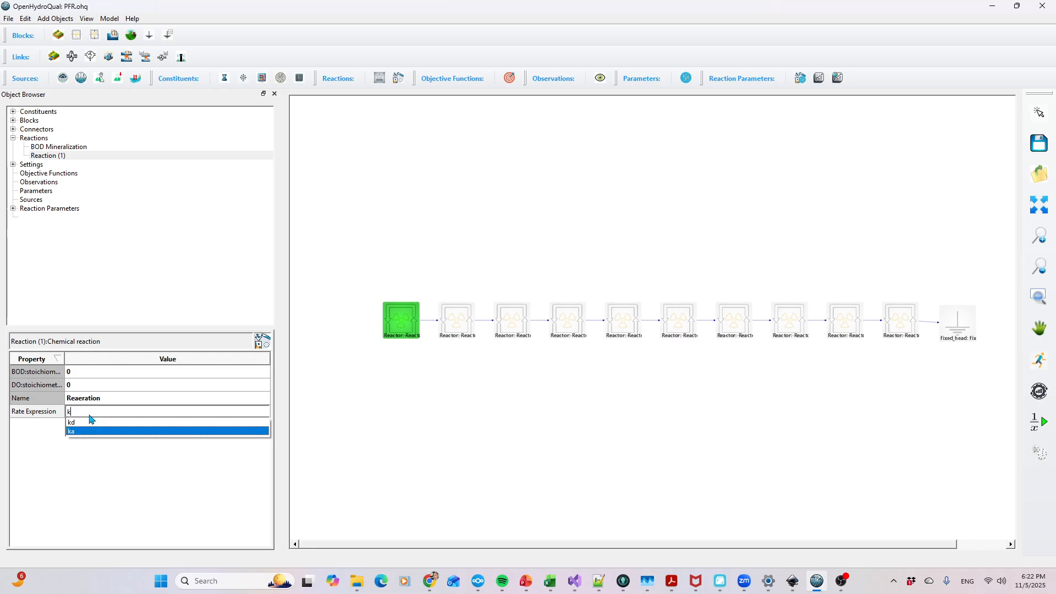
key("Return")
type("*(")
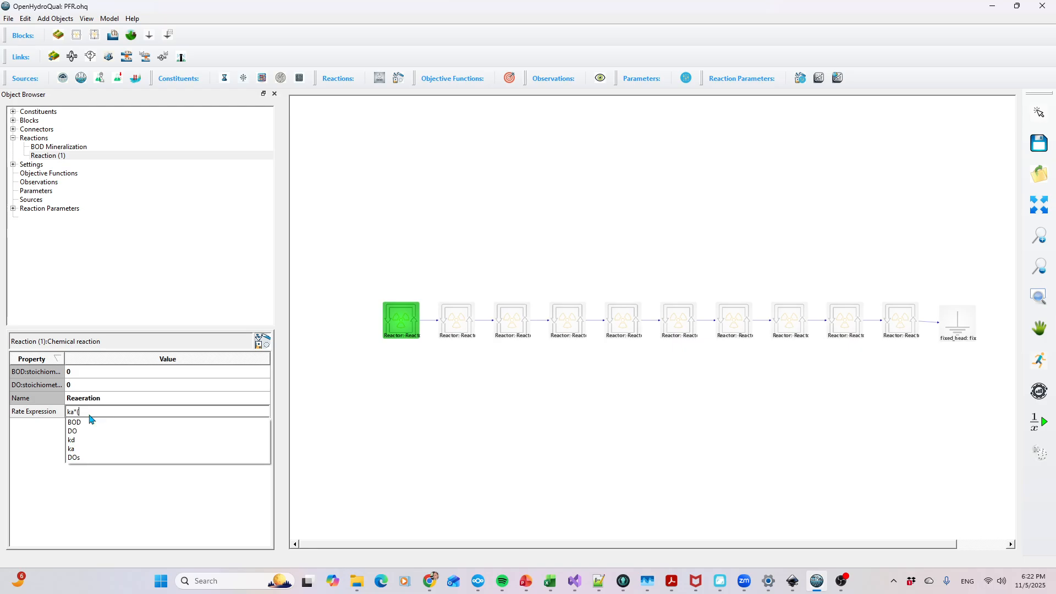
type("DO")
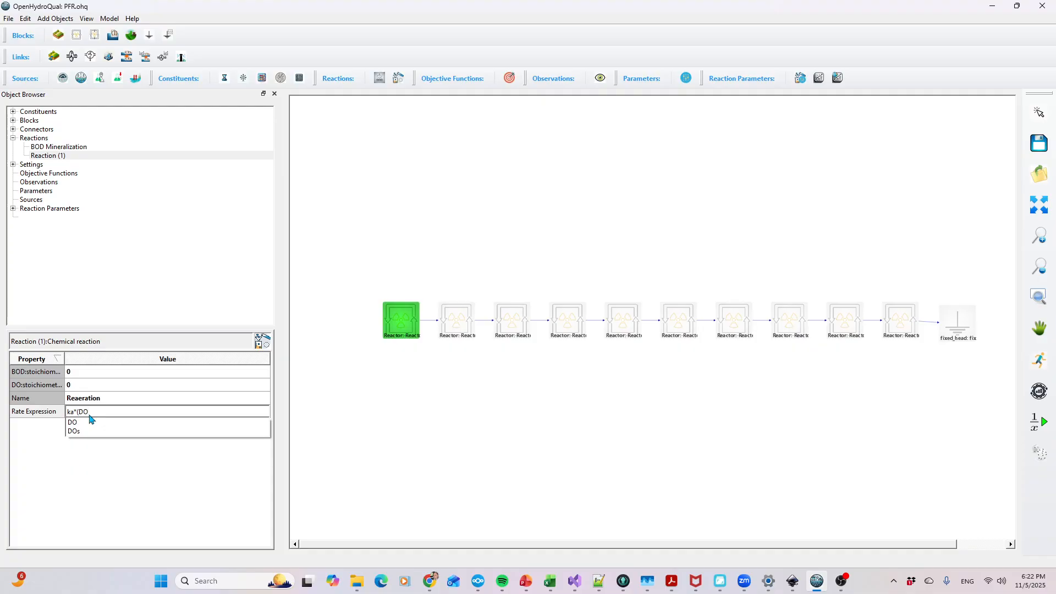
key("Down")
key("Down")
key("Return")
type("-")
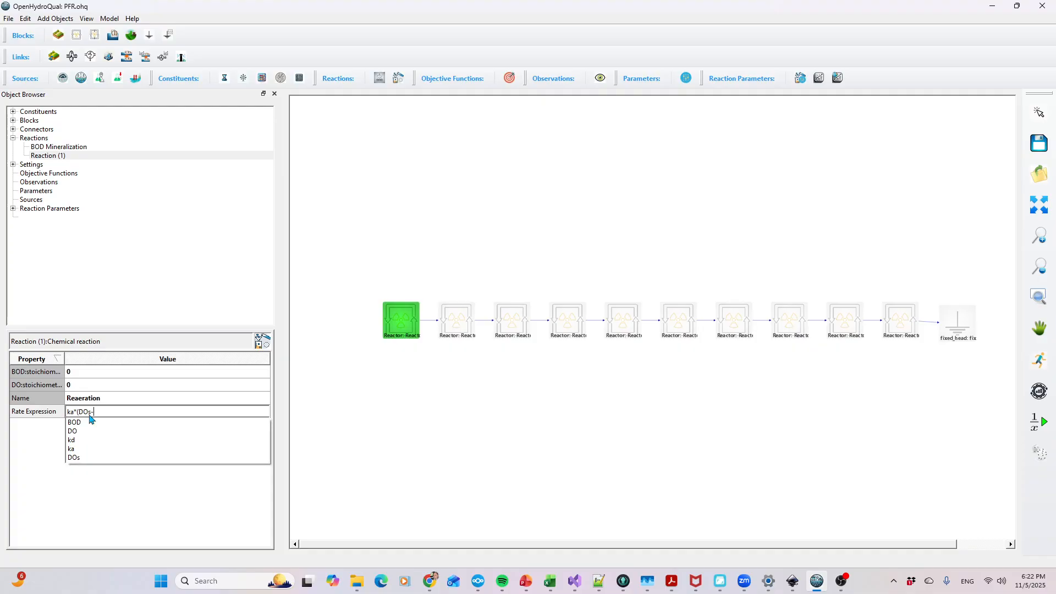
type("DO)")
key("Return")
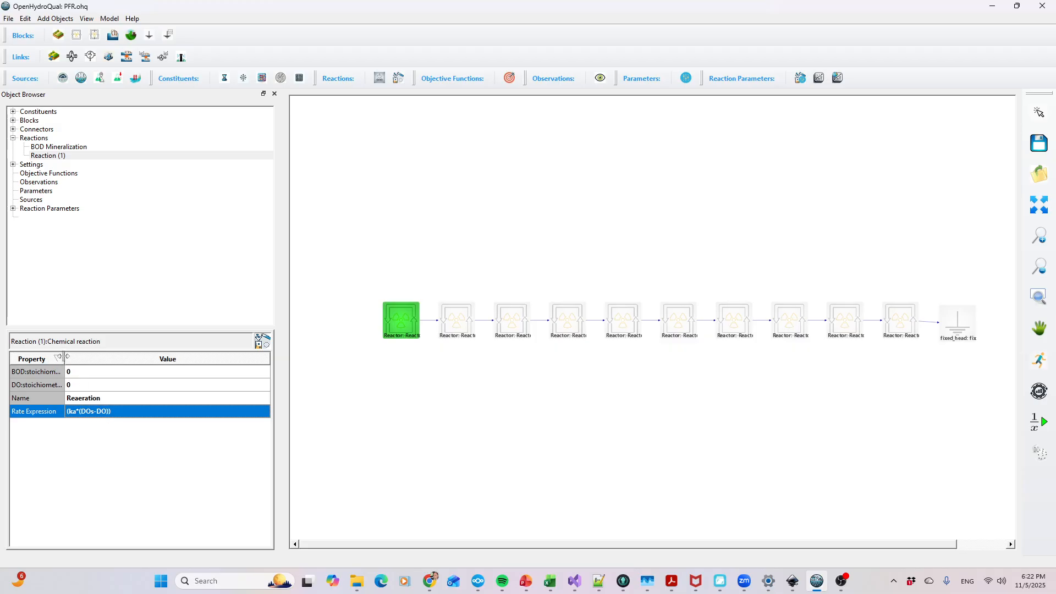
Step: Widen the property names and set the DO stoichiometric constant of the Reaeration reaction to 1
left_click_drag(64, 358, 107, 357)
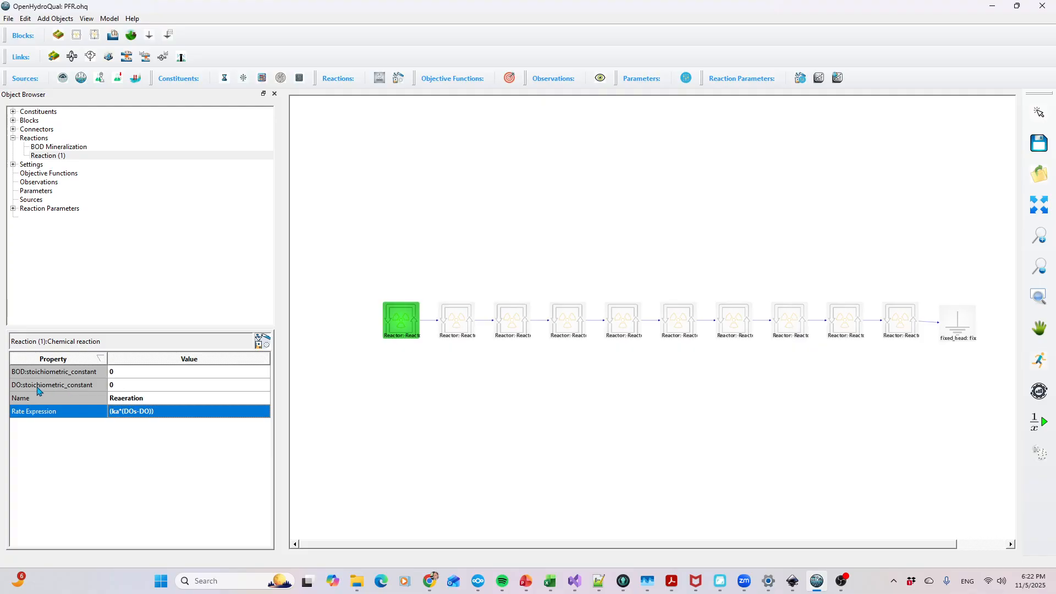
left_click(114, 386)
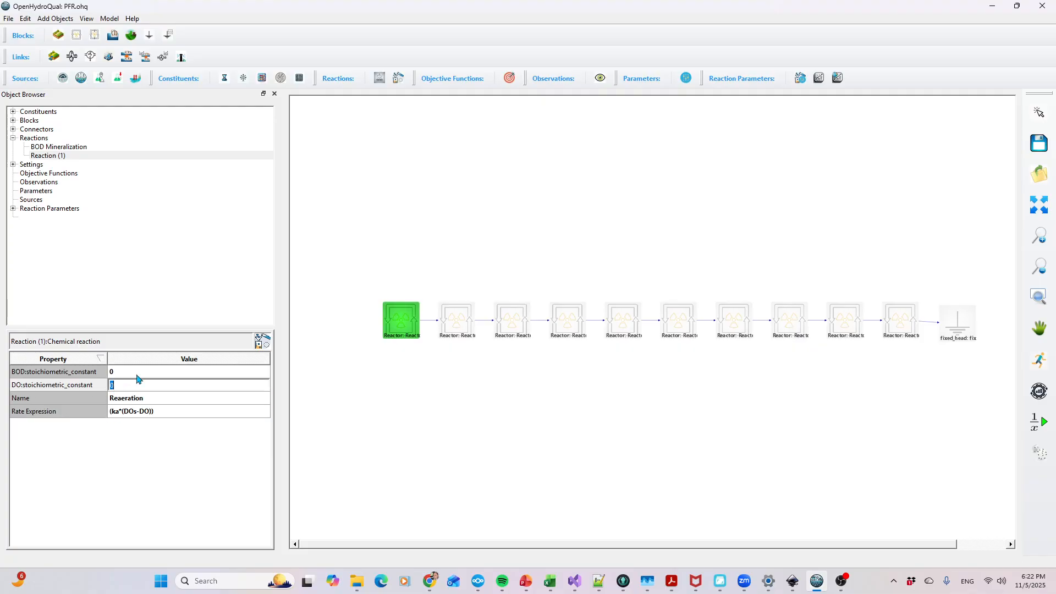
type("1")
key("Return")
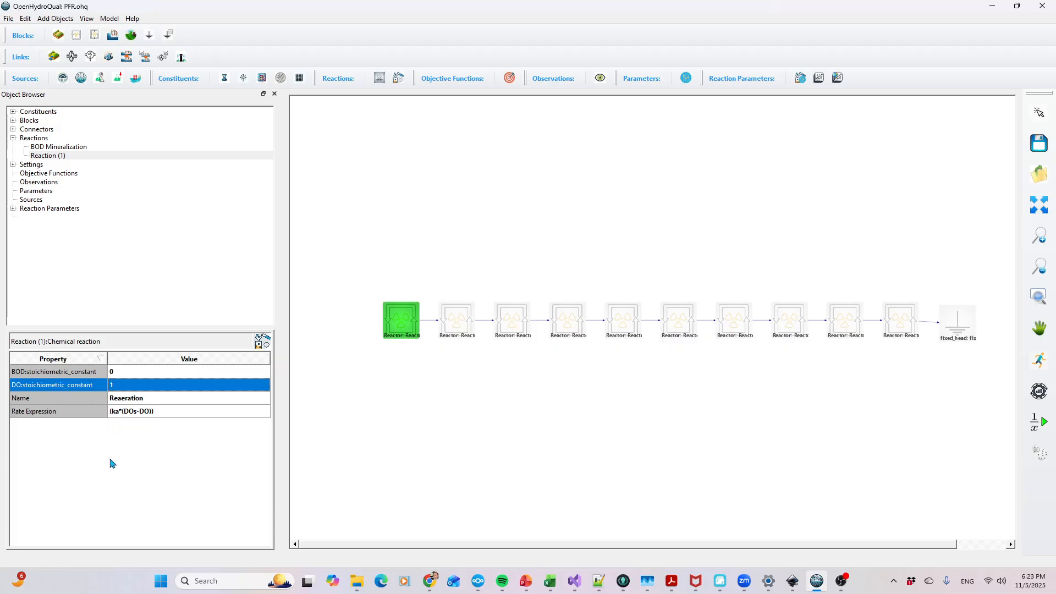
Step: Look up the inflow DO in the Inkscape sketch and set the first reactor's DO concentration to 7 g/m³ in OpenHydroQual
left_click(403, 321)
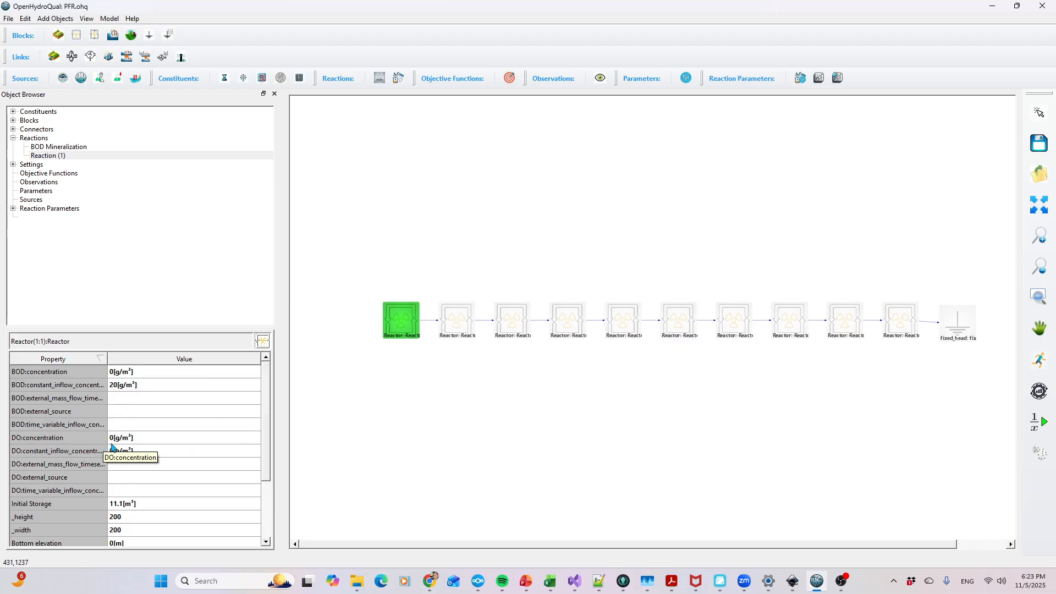
left_click(792, 580)
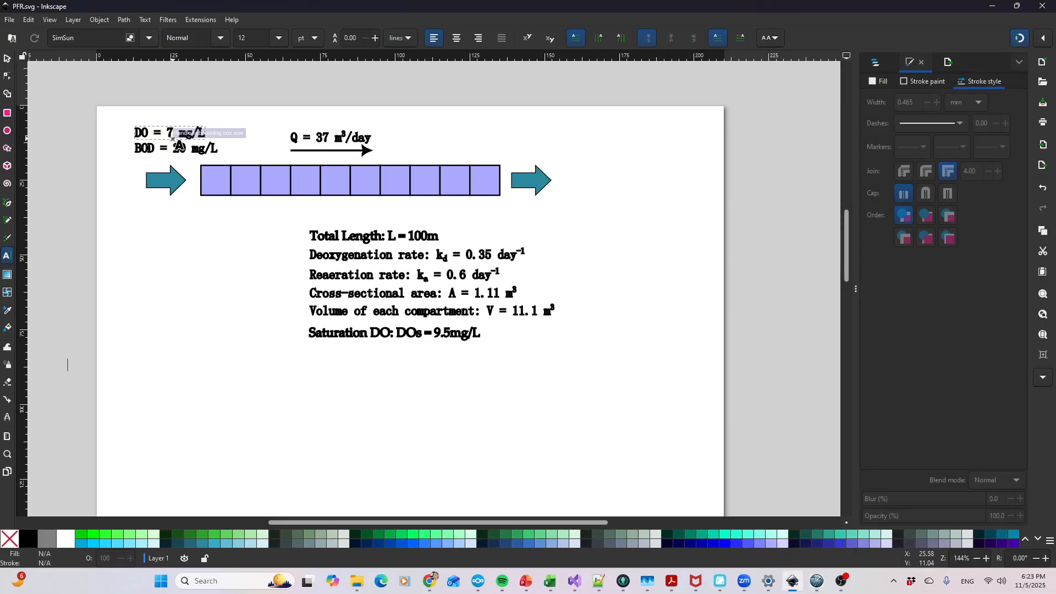
left_click(994, 6)
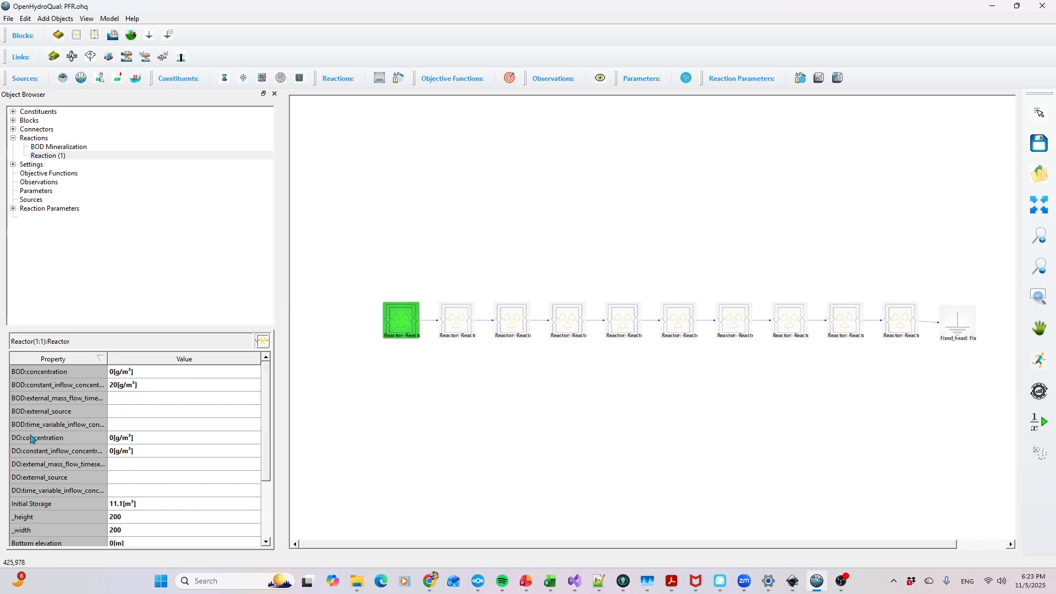
double_click(113, 438)
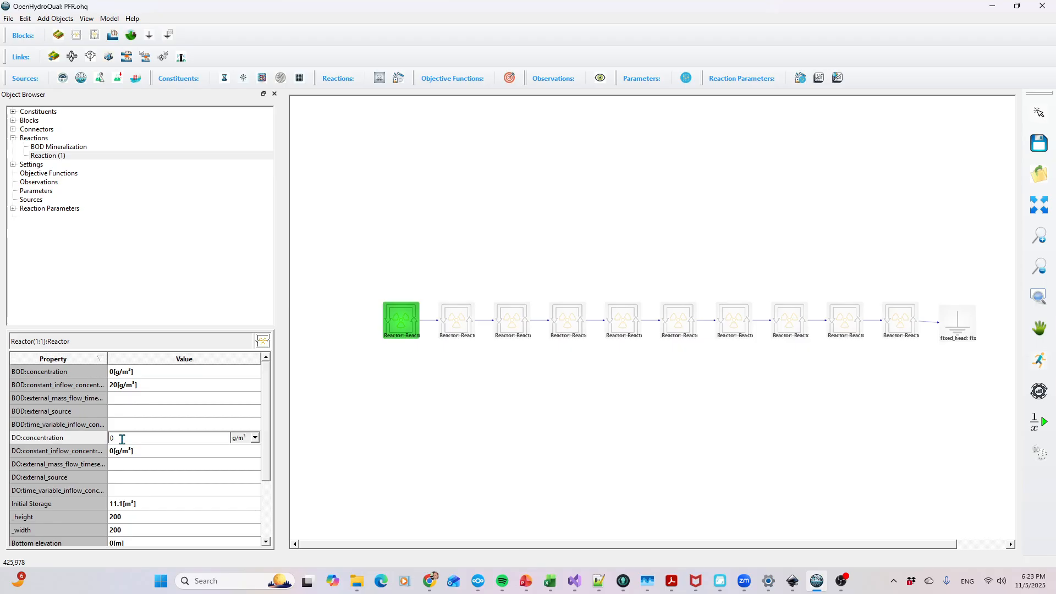
type("7")
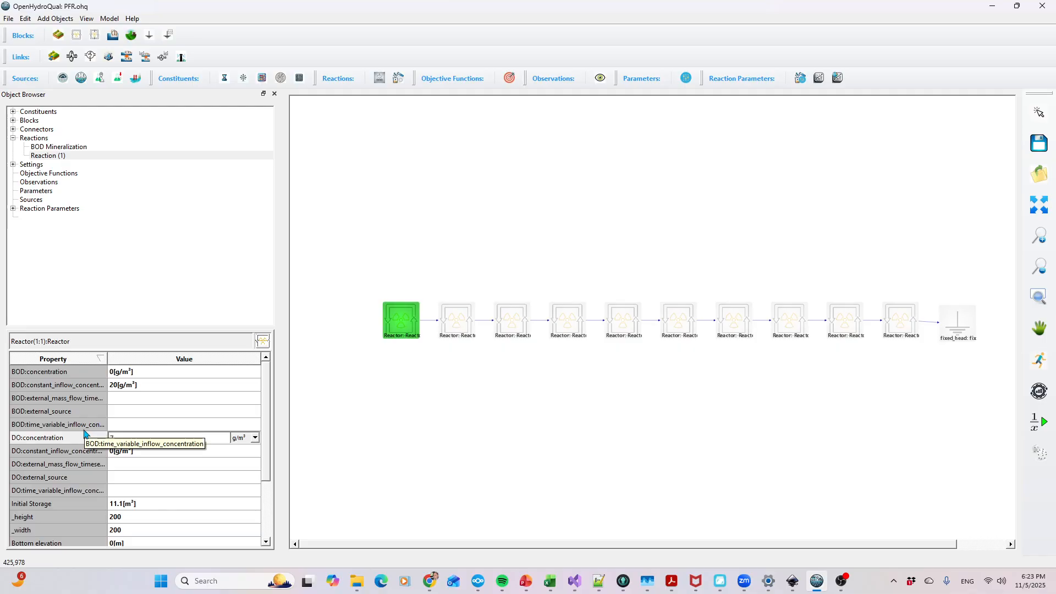
key("Return")
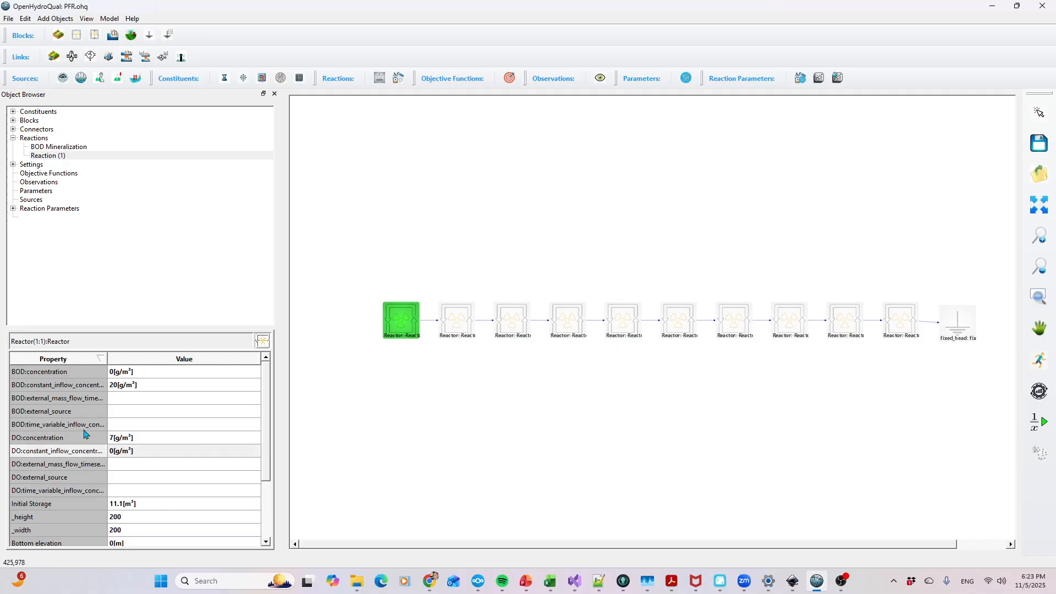
left_click(113, 440)
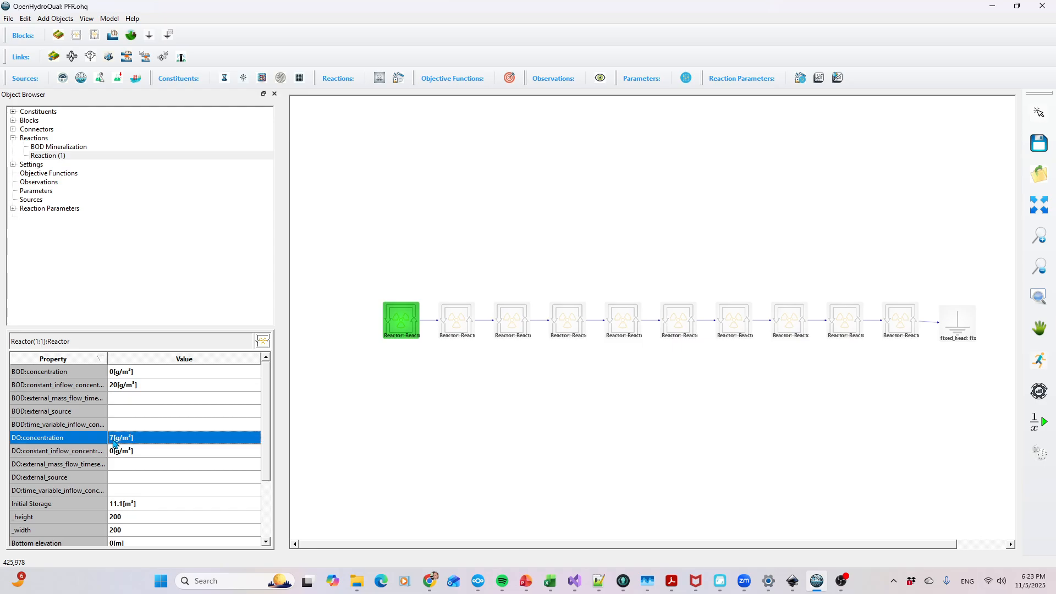
Step: Set the first reactor's DO concentration back to 0 g/m³ and its DO constant inflow concentration to 7 g/m³
left_click(114, 442)
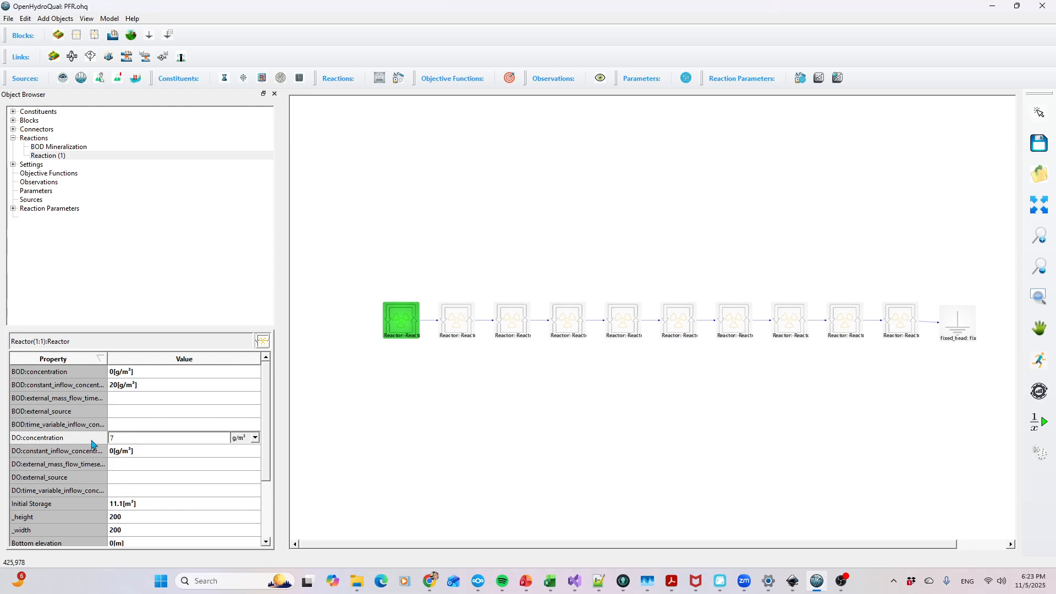
left_click_drag(120, 439, 108, 434)
key("Return")
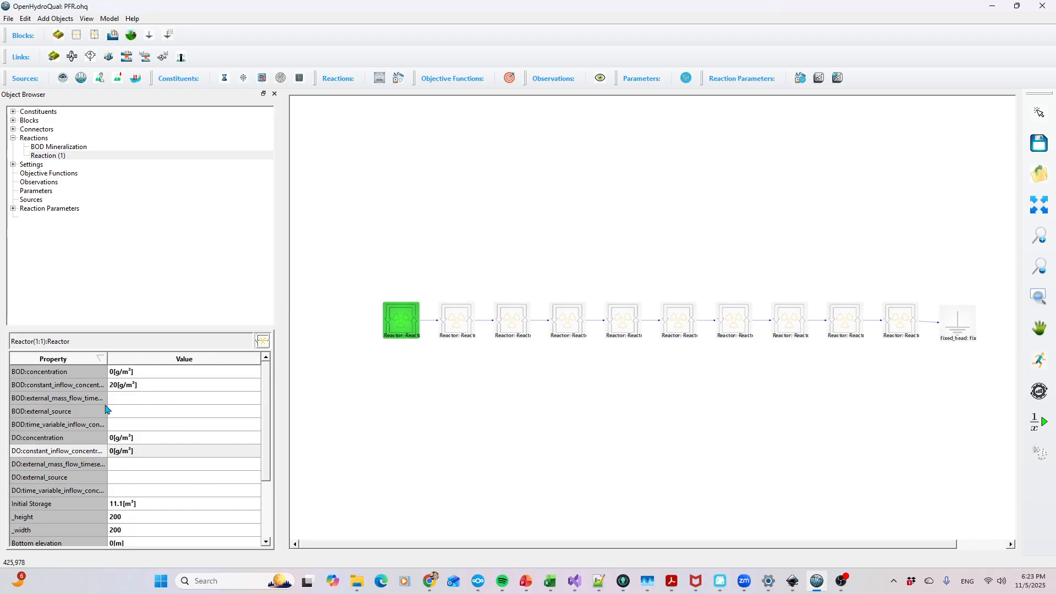
left_click_drag(108, 358, 126, 371)
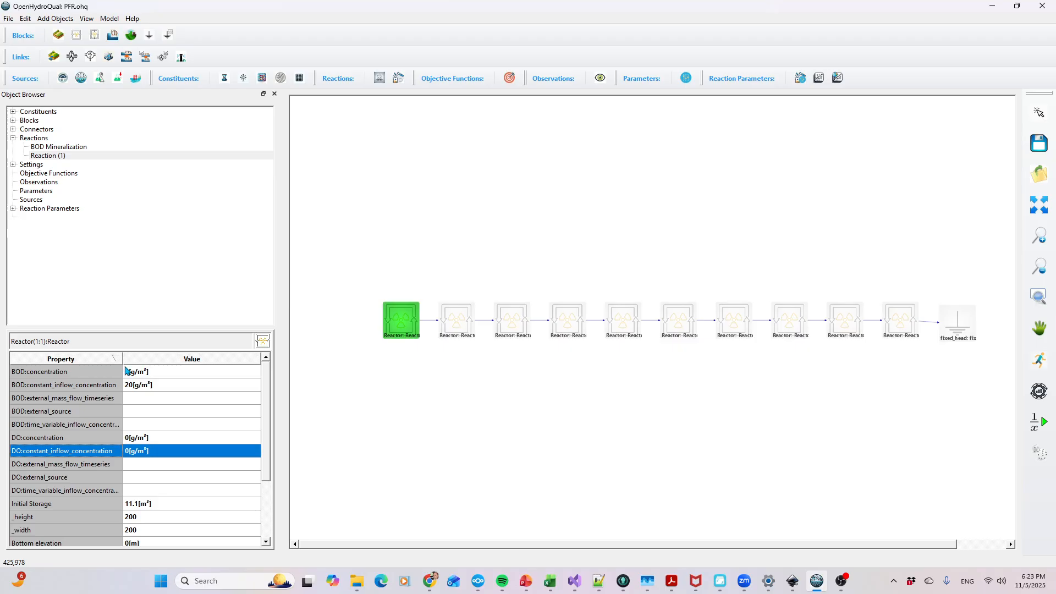
double_click(129, 459)
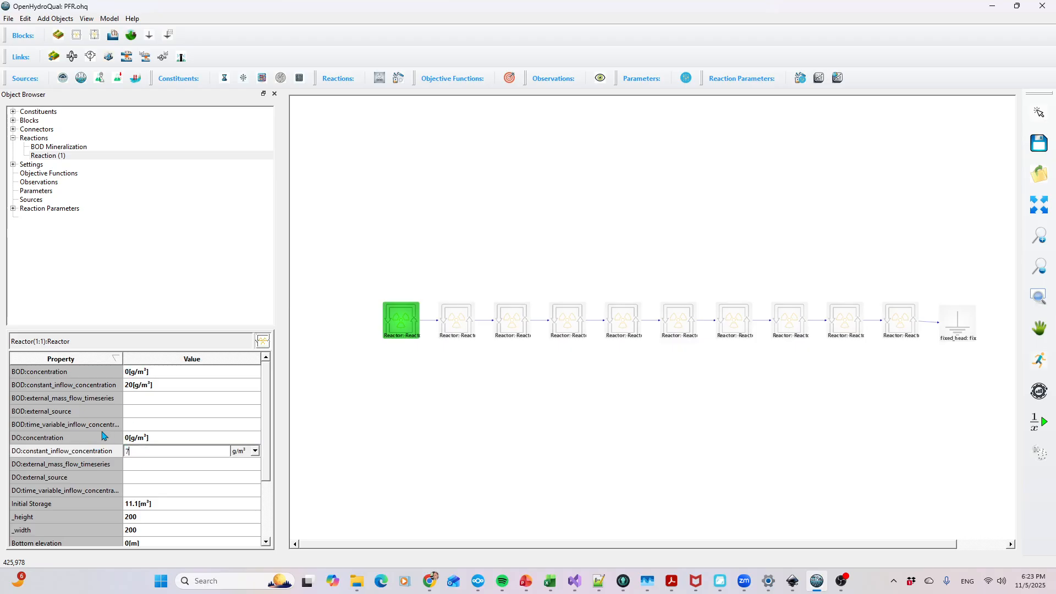
key("Return")
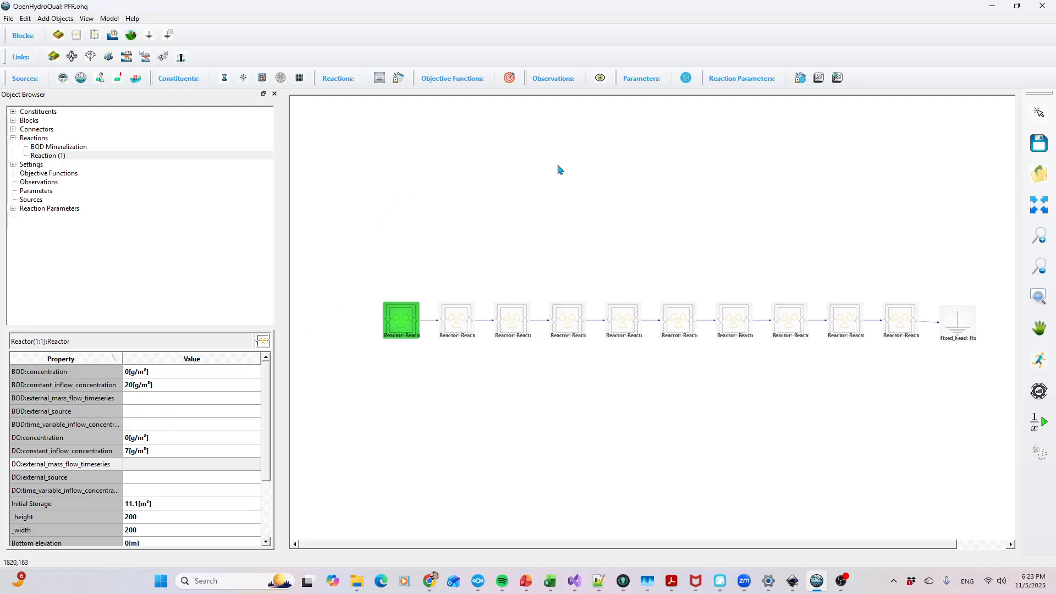
Step: Save the model, run the simulation and close the run window once it has finished
left_click(1039, 144)
left_click(1039, 360)
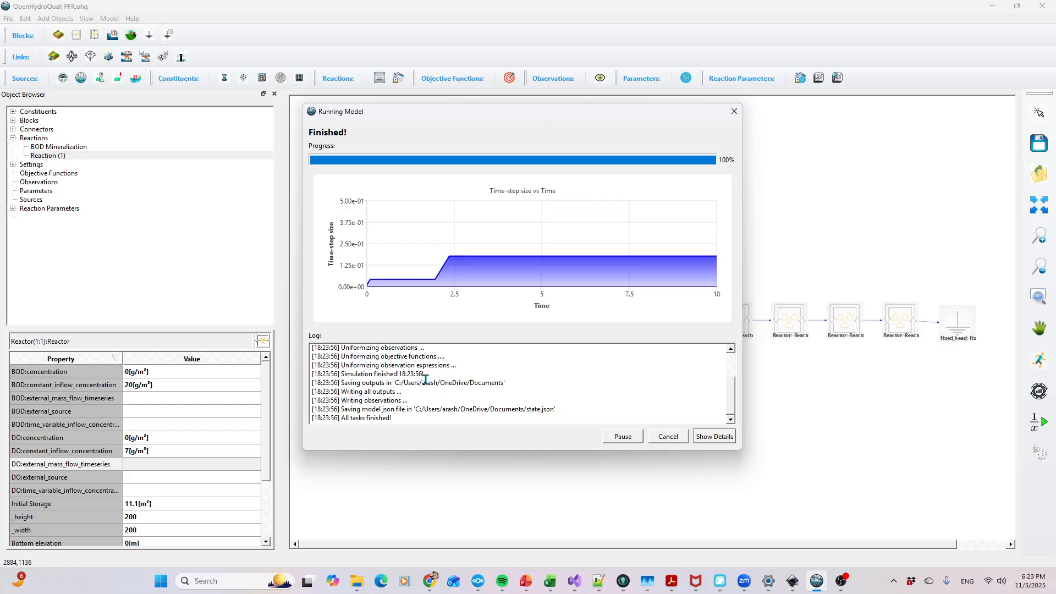
left_click(732, 118)
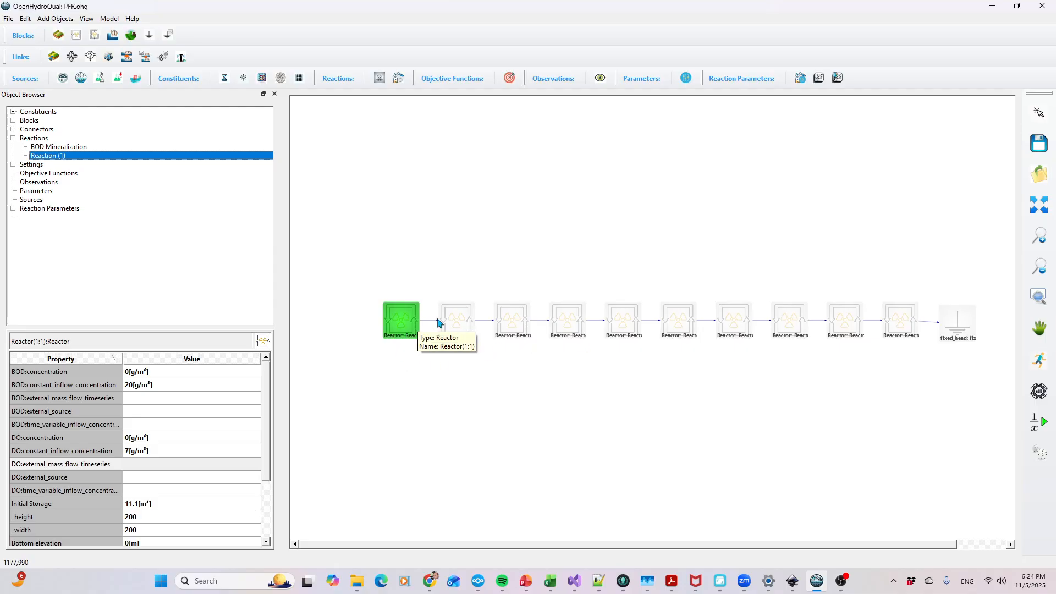
Step: Plot the DO concentration results of the first reactor and move the plot clear of the reactor chain
right_click(401, 321)
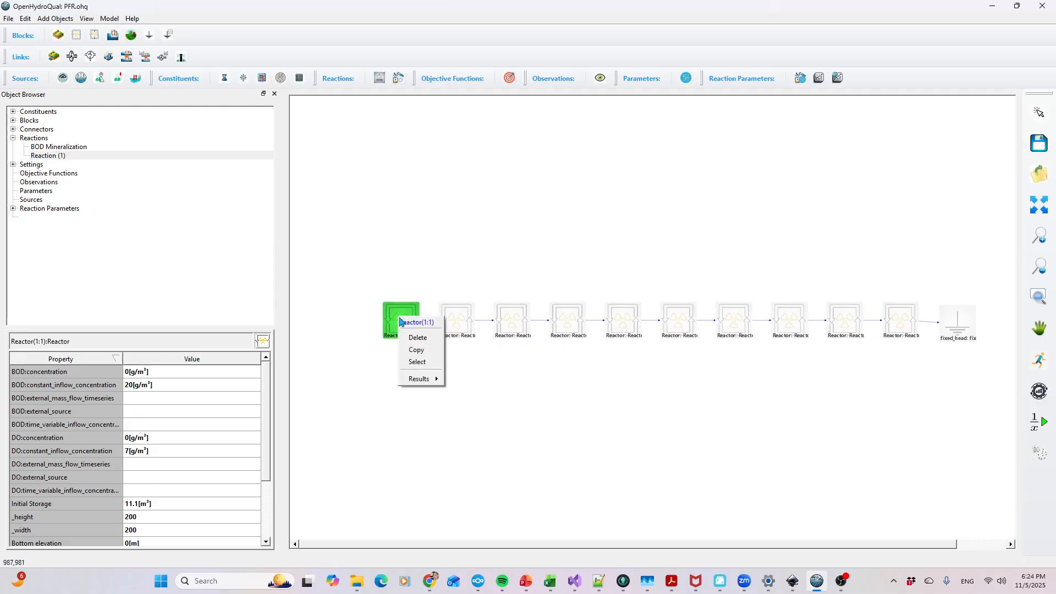
mouse_move(428, 378)
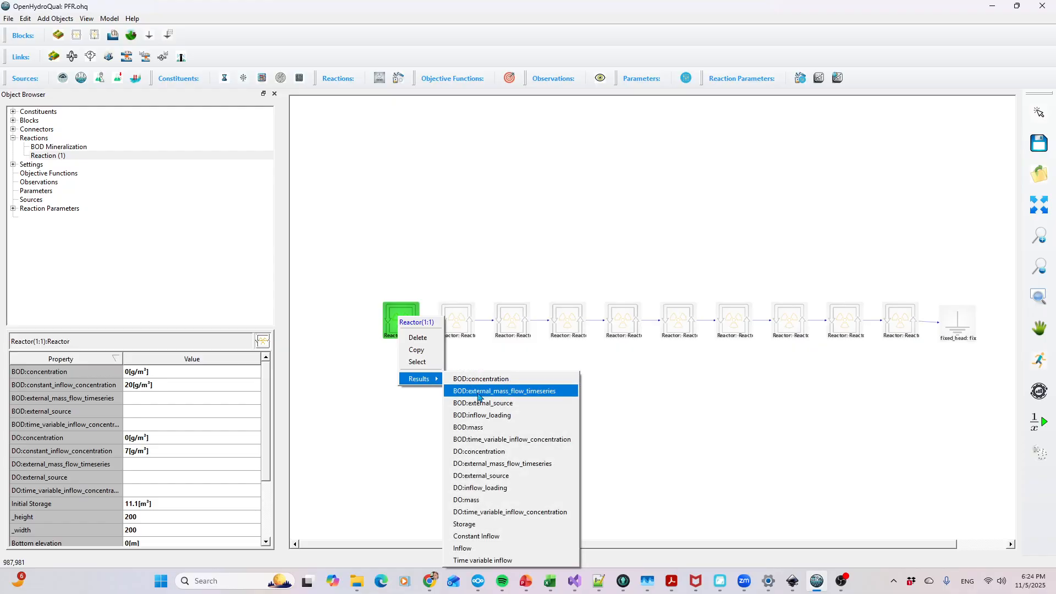
left_click(479, 450)
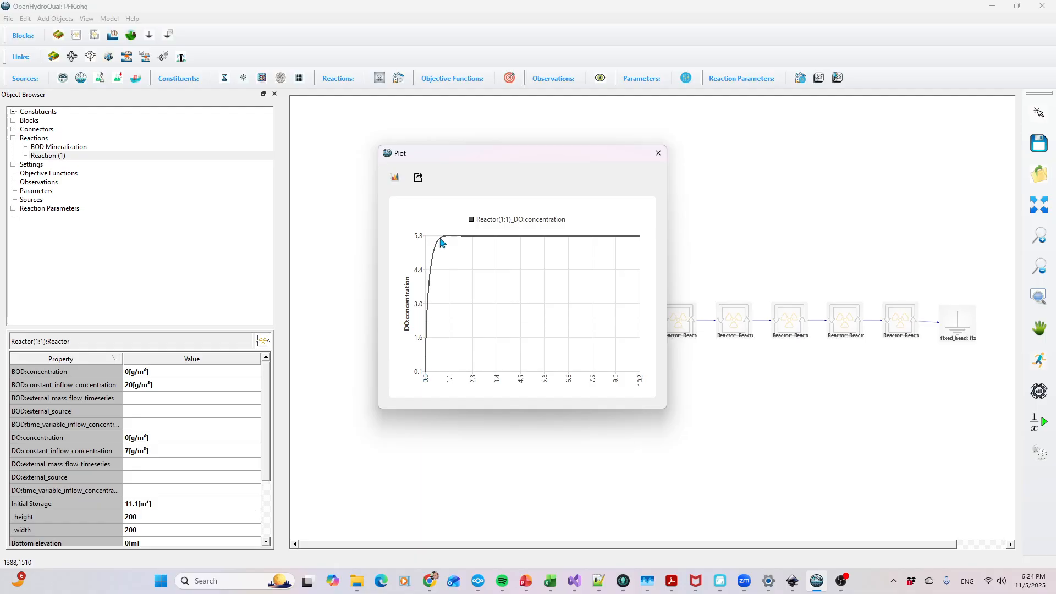
left_click_drag(557, 156, 243, 134)
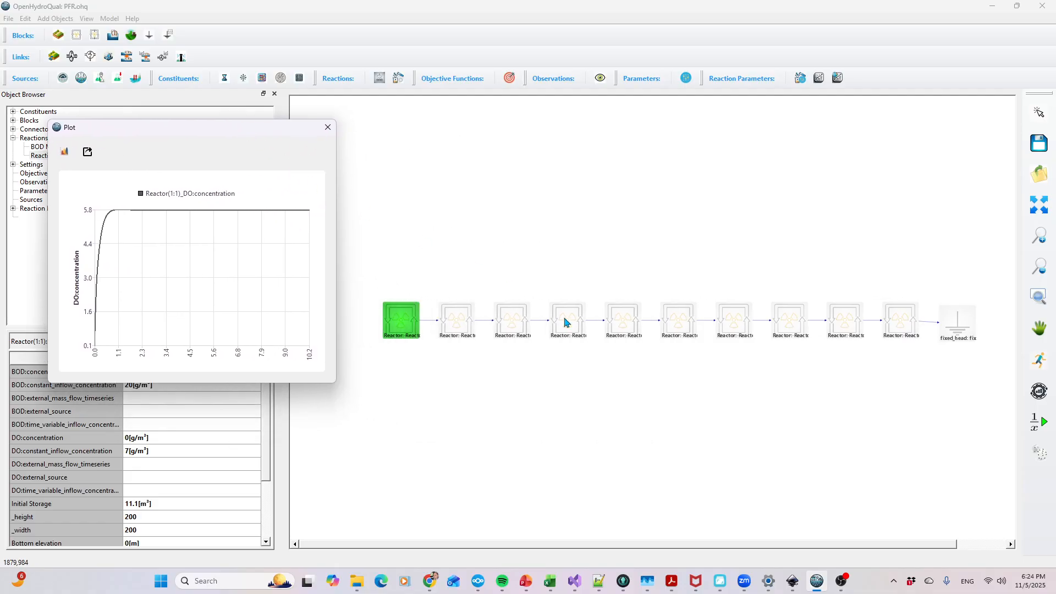
Step: Plot the third reactor's DO concentration, inspect its steady-state section up close and restore the plot's full extents
left_click(517, 323)
right_click(517, 323)
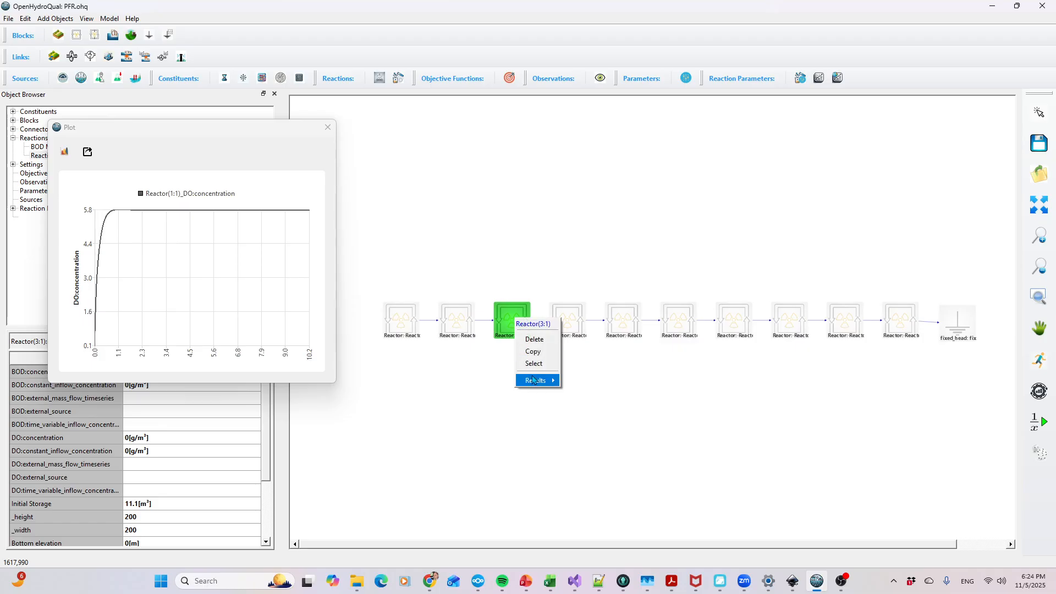
mouse_move(541, 380)
left_click(594, 452)
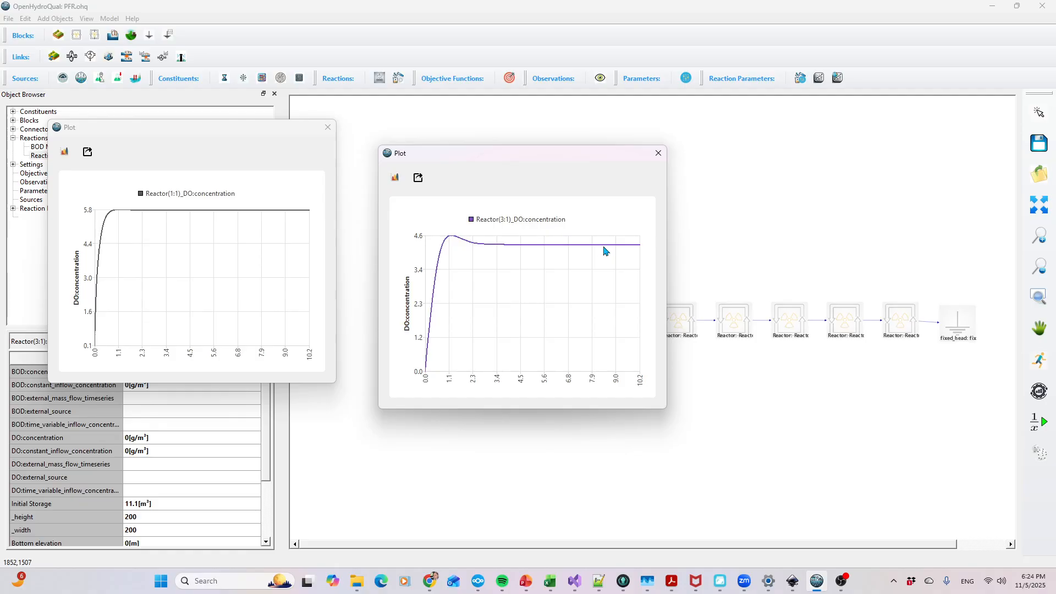
left_click_drag(570, 250, 545, 242)
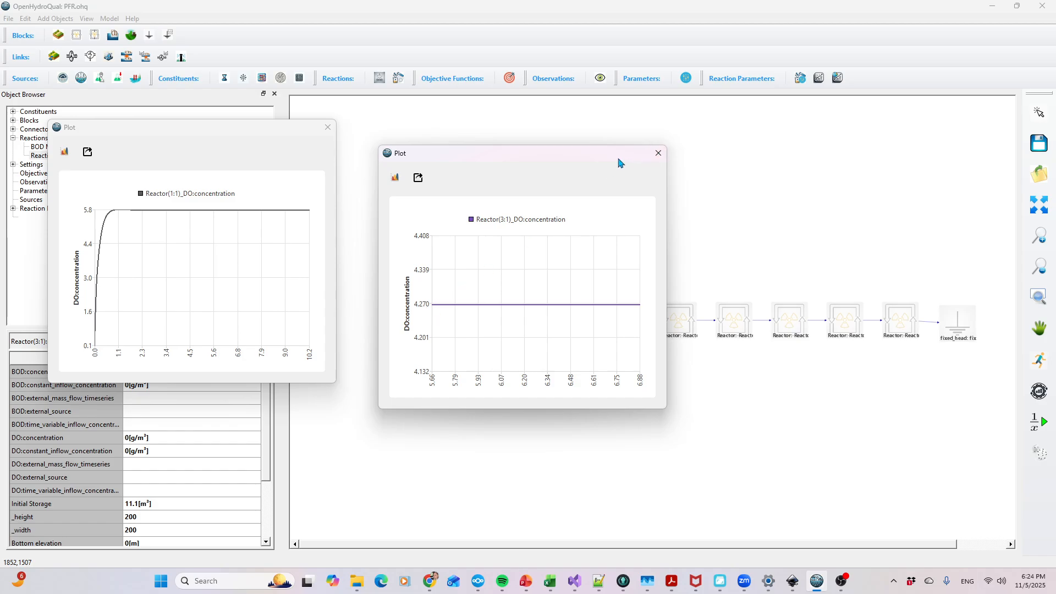
left_click_drag(620, 160, 479, 225)
right_click(445, 312)
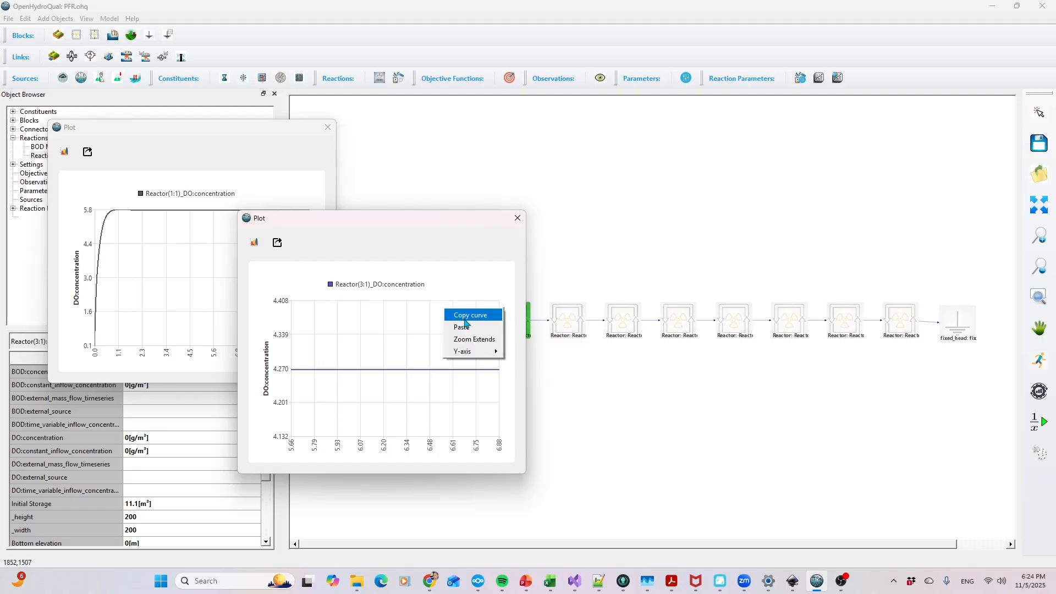
left_click(466, 338)
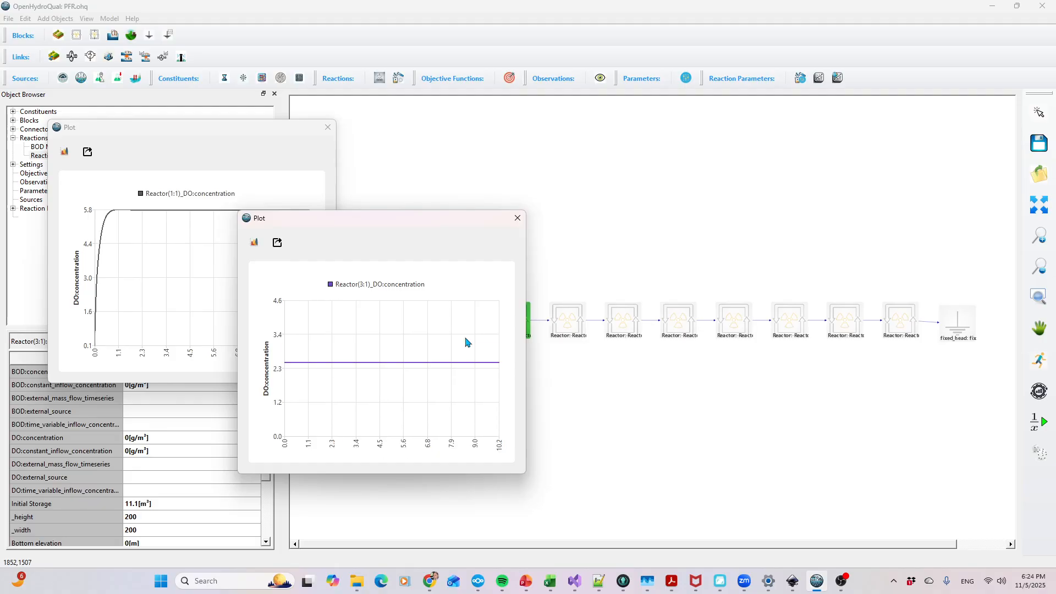
Step: Plot the DO concentration results of the seventh reactor
left_click(734, 324)
right_click(730, 320)
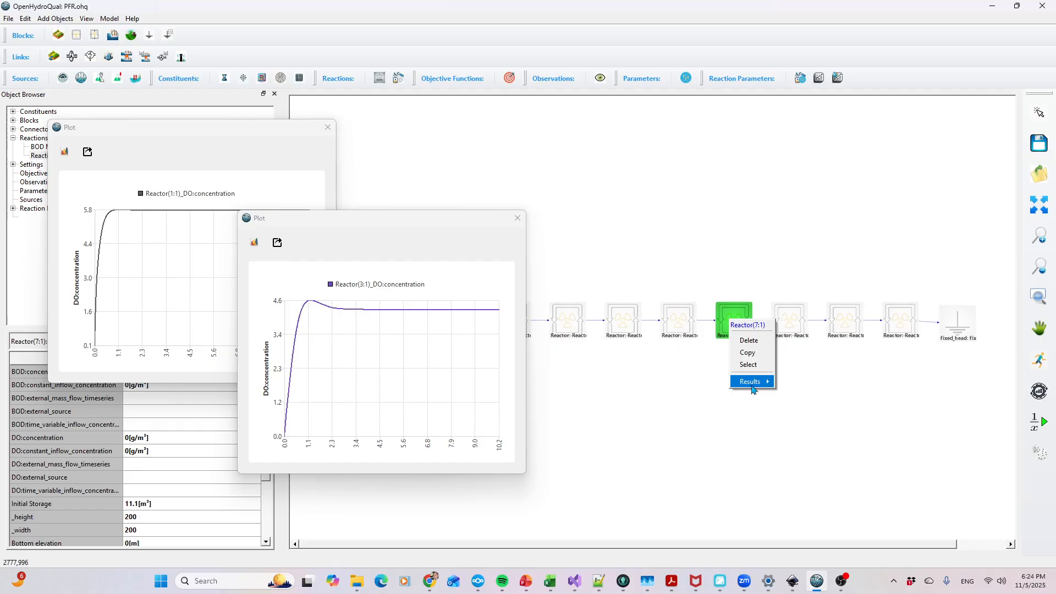
mouse_move(753, 382)
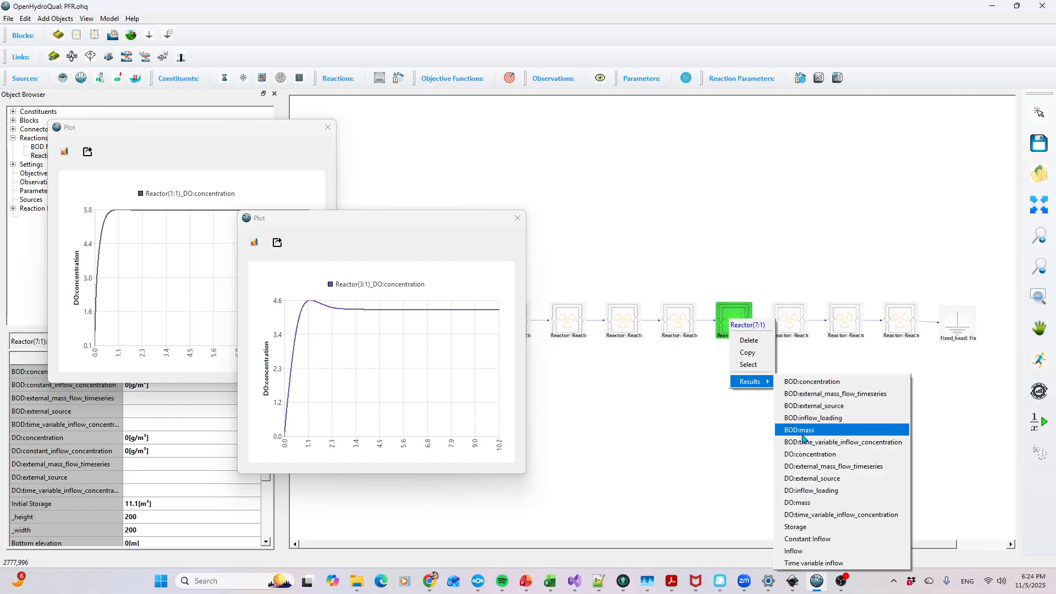
left_click(804, 454)
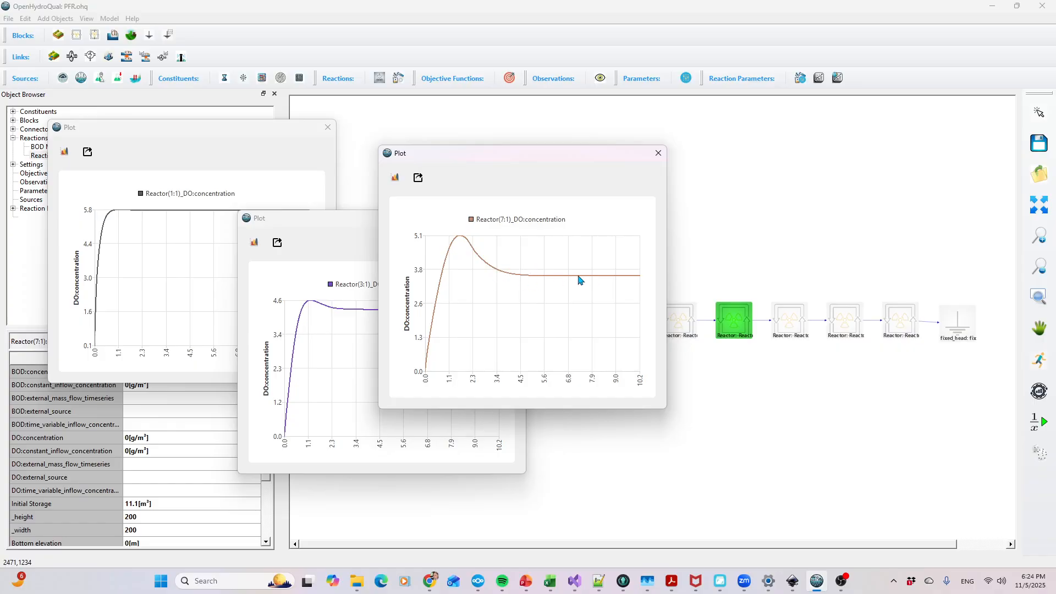
Step: Plot the ninth reactor's DO concentration and move its plot off the seventh reactor's plot
left_click(841, 319)
right_click(841, 319)
mouse_move(861, 379)
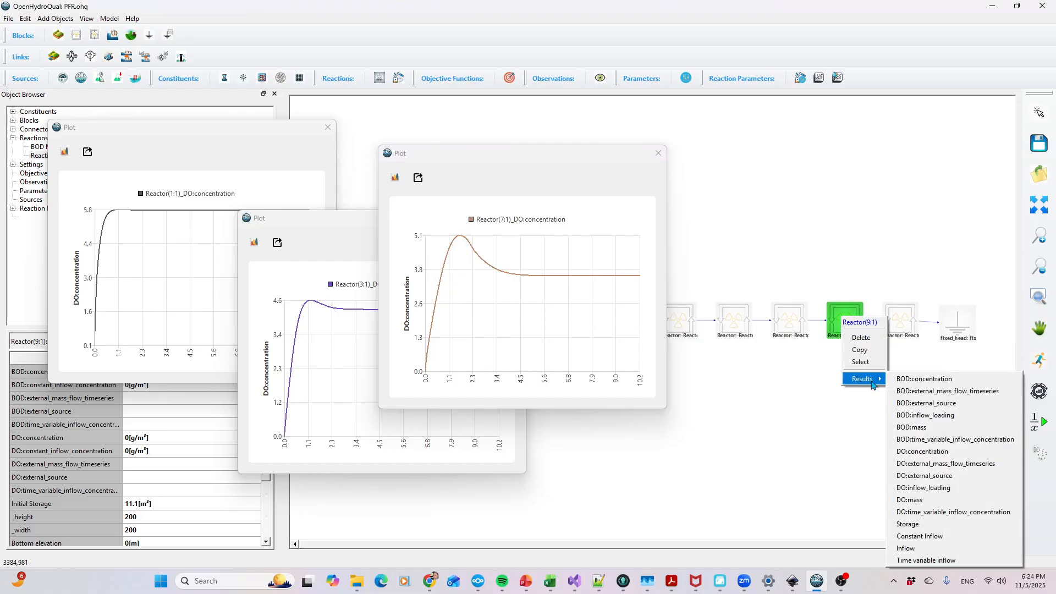
left_click(916, 452)
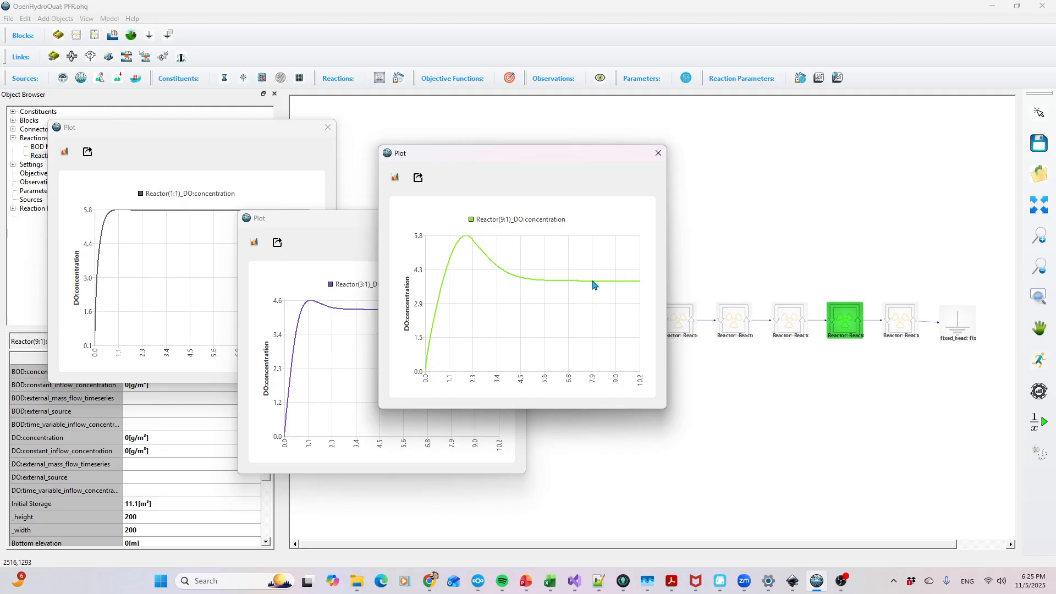
left_click_drag(533, 157, 683, 117)
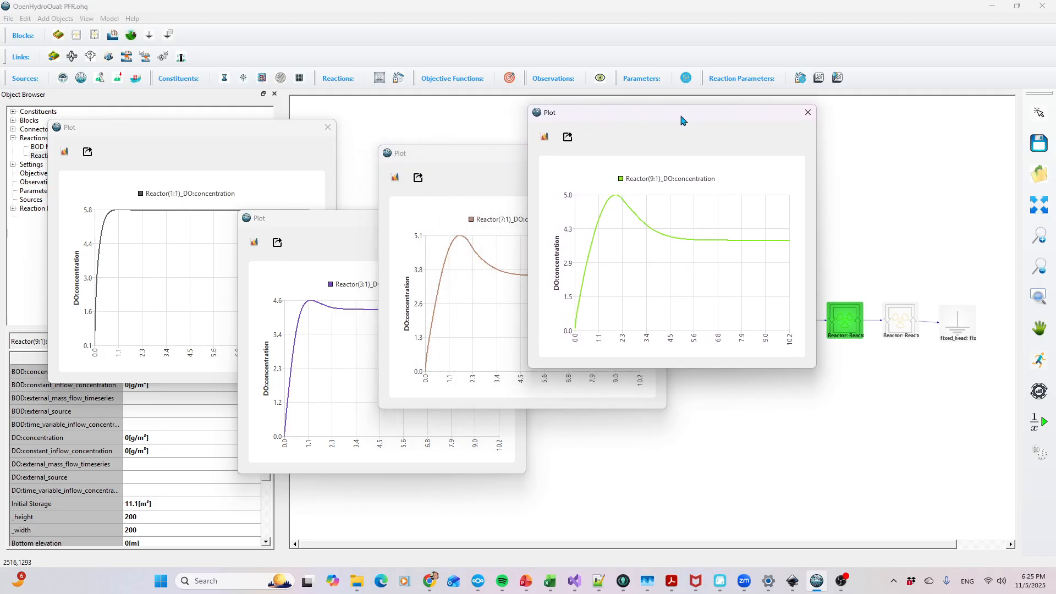
Step: Plot the tenth reactor's DO concentration and place its plot beside the others for comparison
left_click(911, 324)
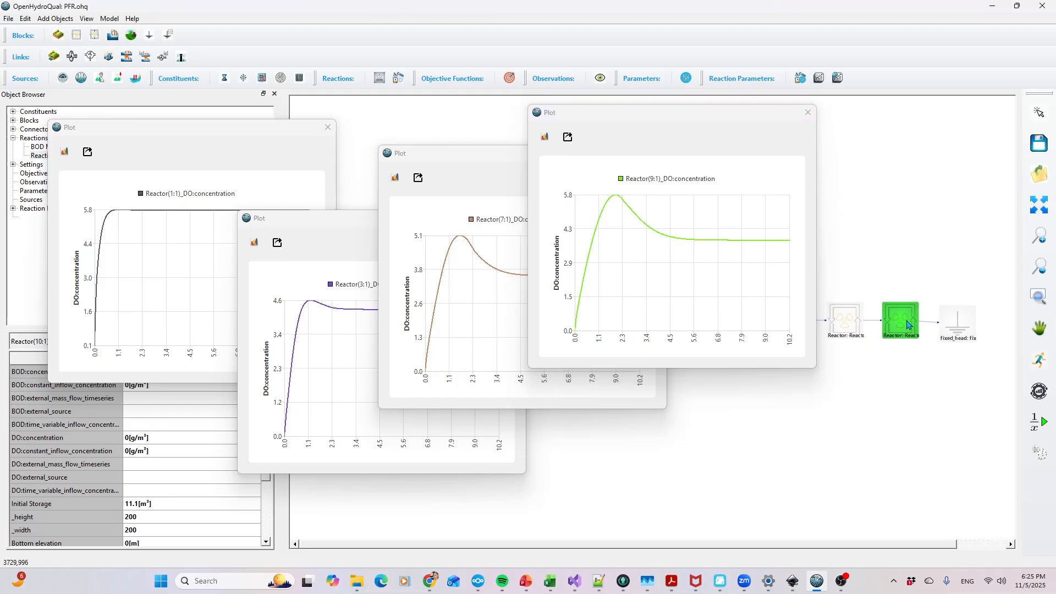
right_click(907, 321)
mouse_move(920, 388)
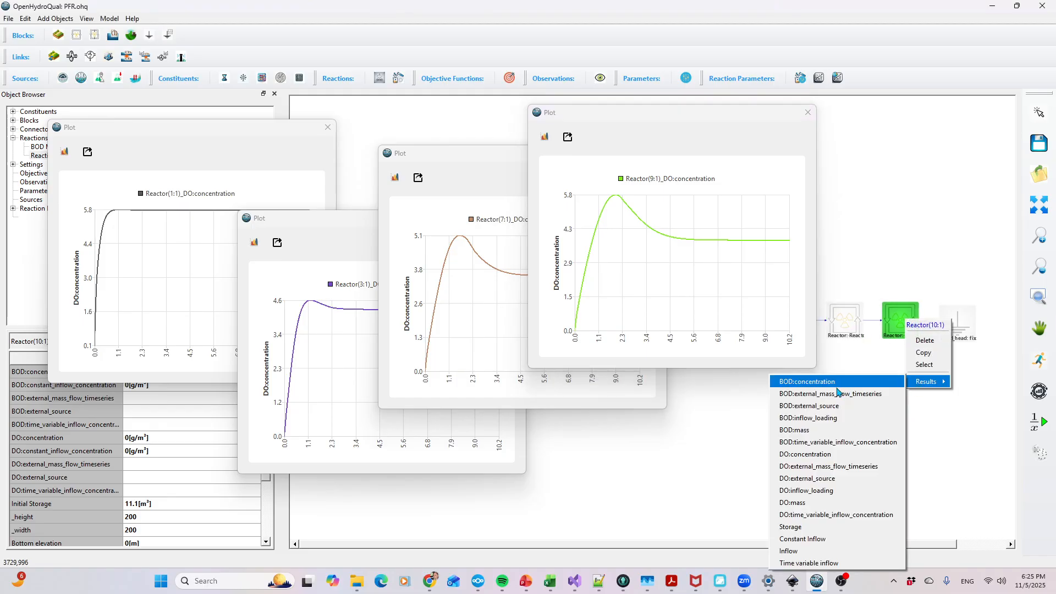
left_click(804, 455)
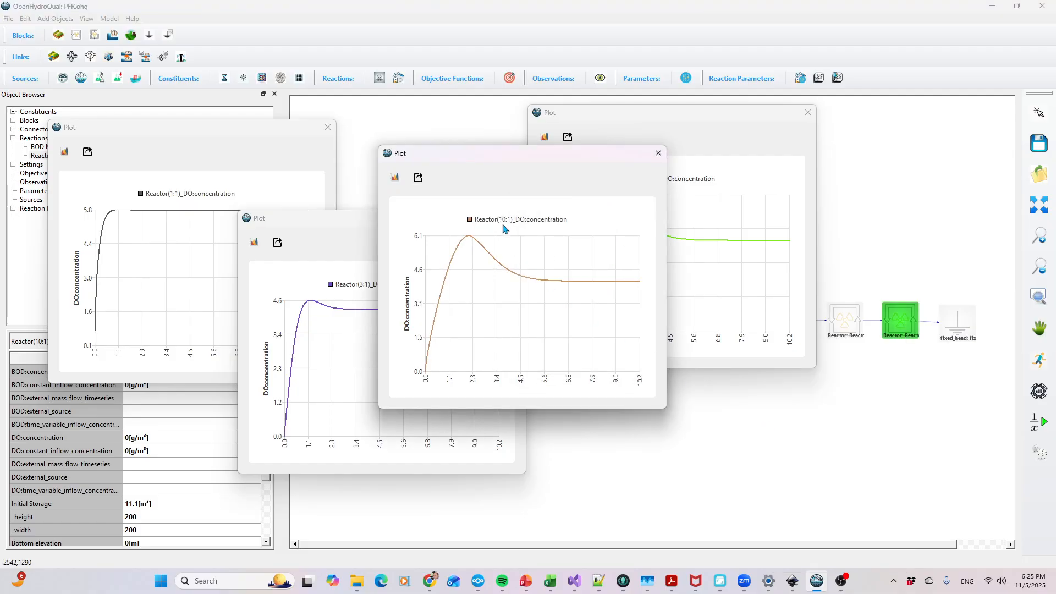
left_click_drag(509, 158, 734, 271)
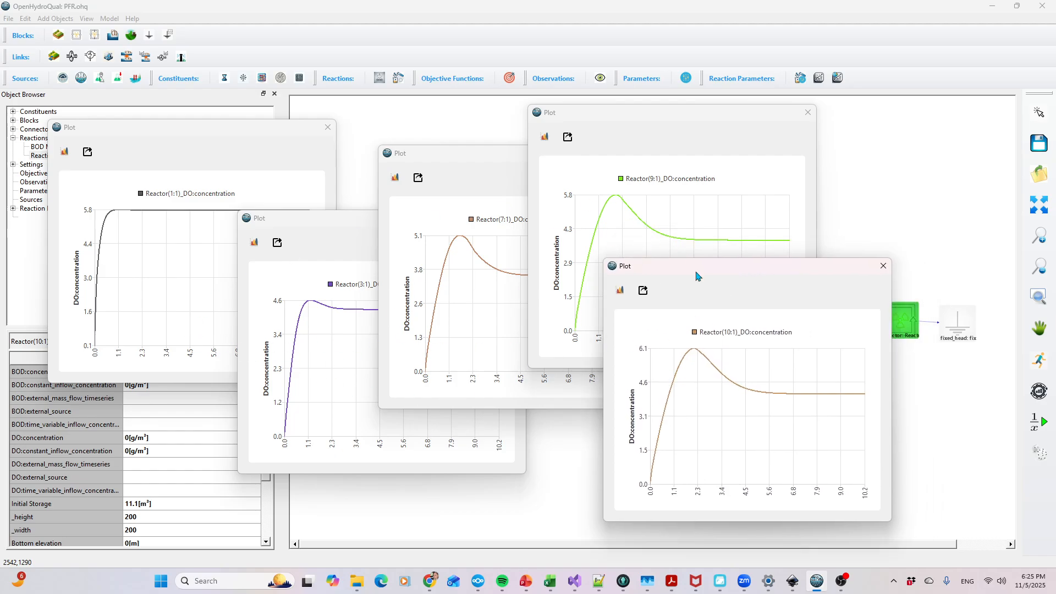
left_click_drag(722, 275, 820, 222)
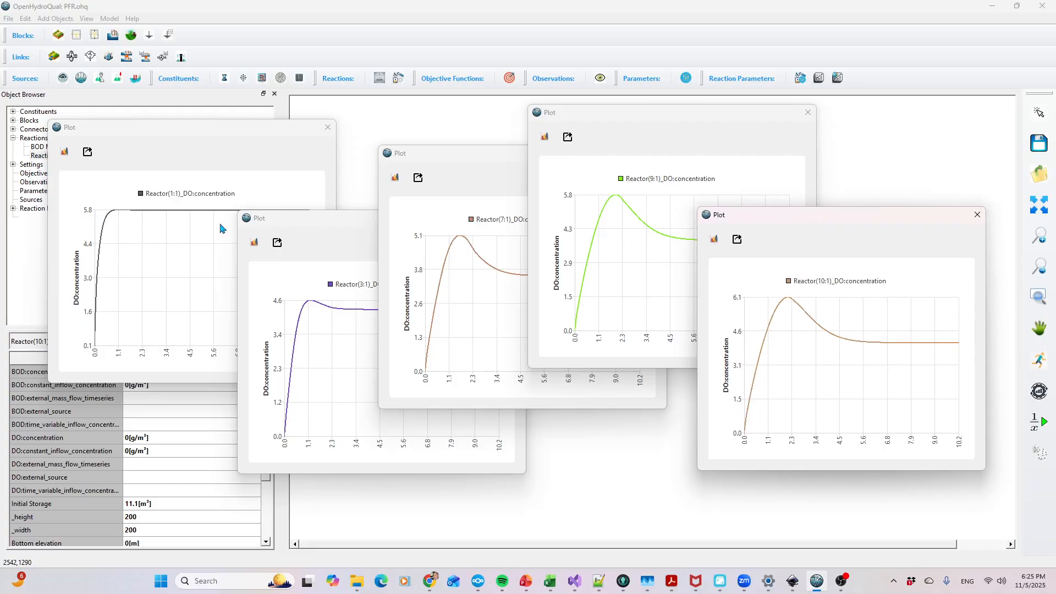
Step: Copy the third reactor's DO curve into the first reactor's plot and close the third reactor's separate plot
left_click_drag(212, 139, 162, 132)
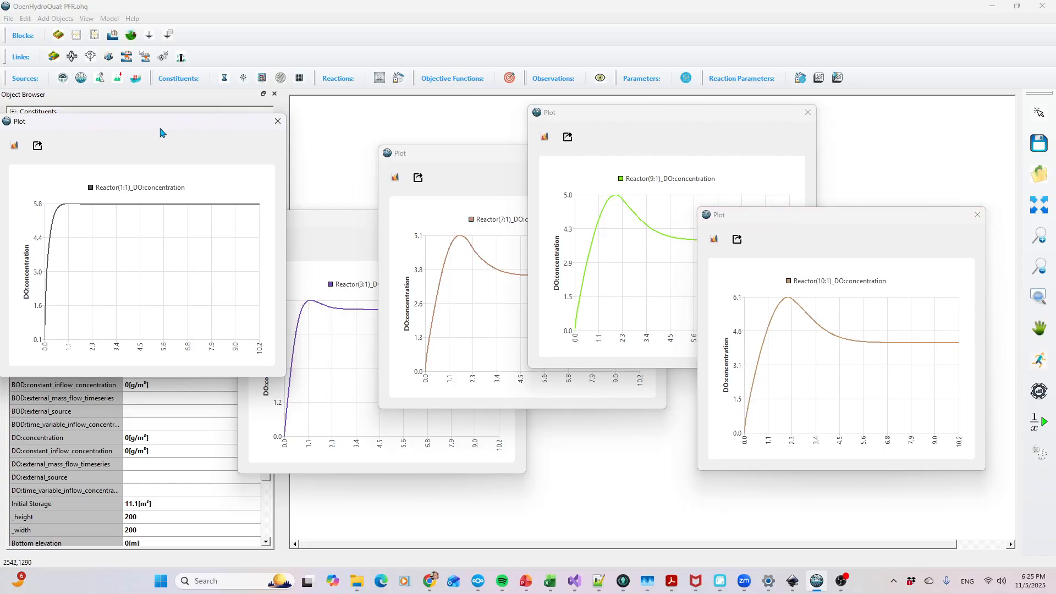
left_click(310, 222)
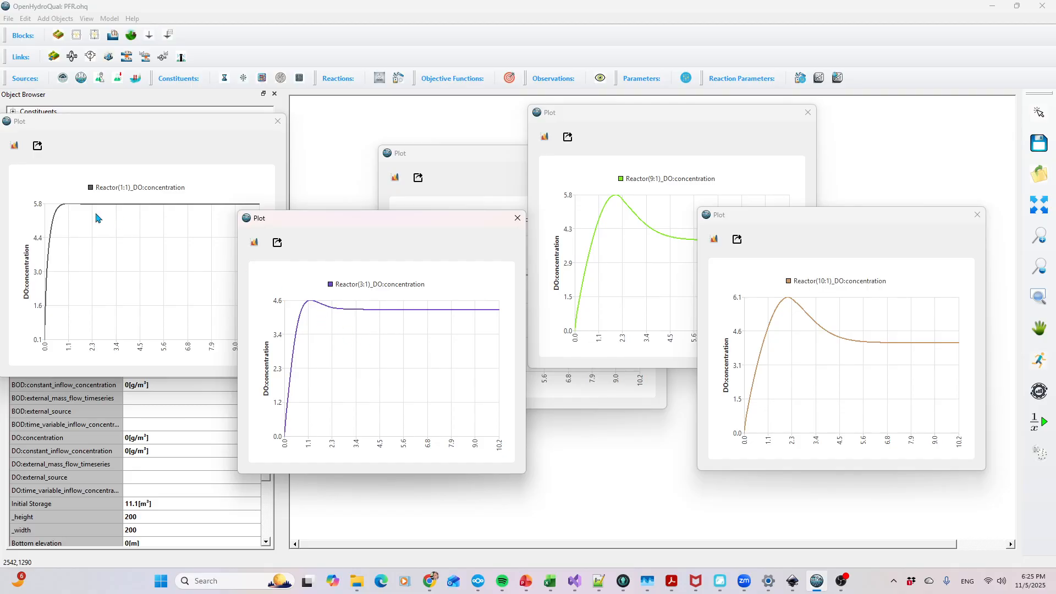
right_click(382, 347)
left_click(153, 301)
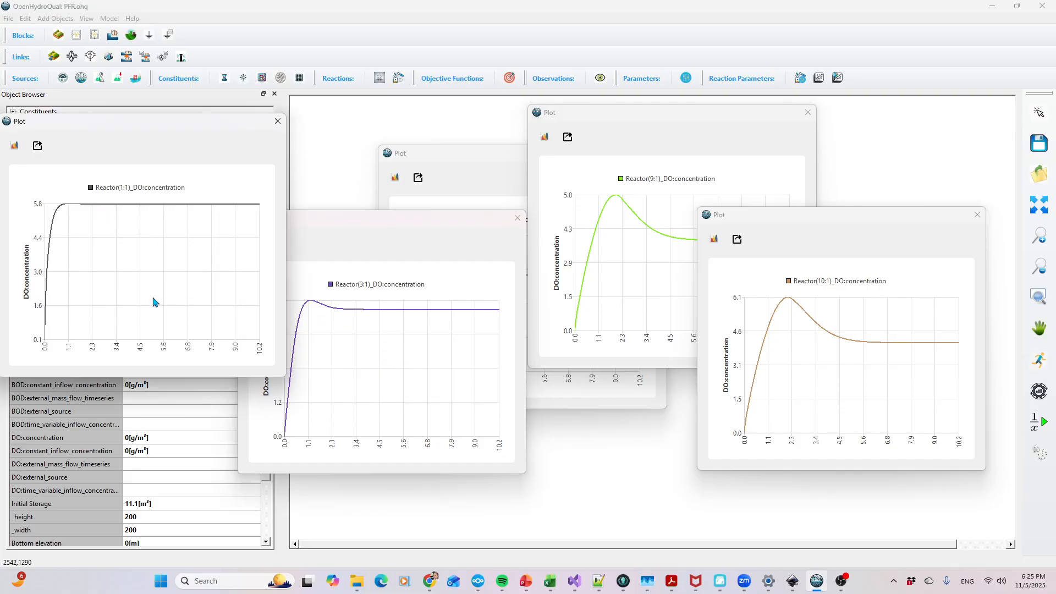
right_click(153, 301)
left_click(177, 320)
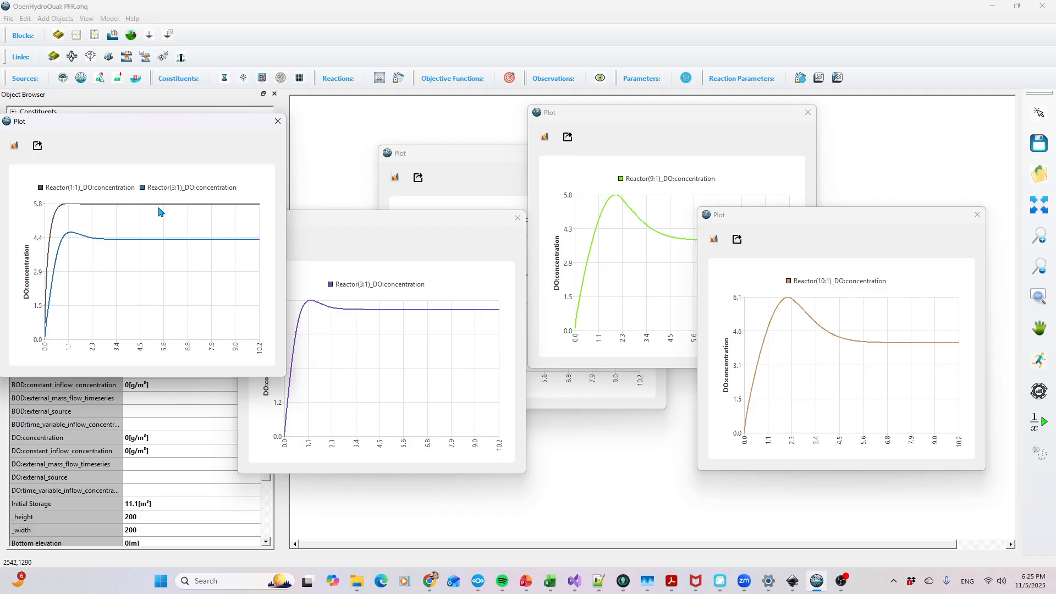
left_click_drag(443, 226, 383, 306)
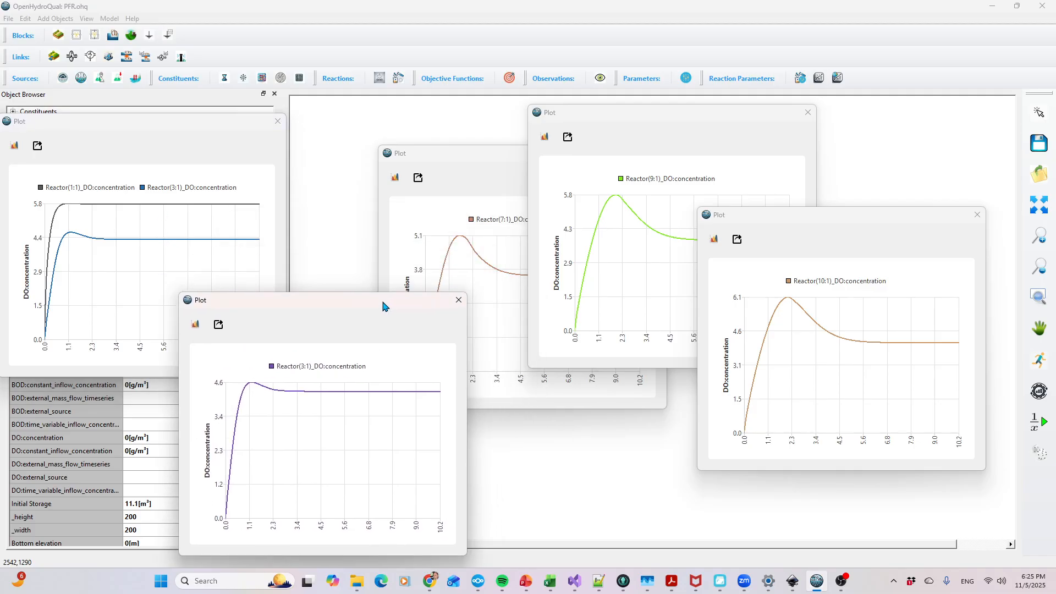
left_click(458, 302)
Step: Copy the seventh reactor's DO curve into the first reactor's plot
left_click_drag(477, 161, 430, 158)
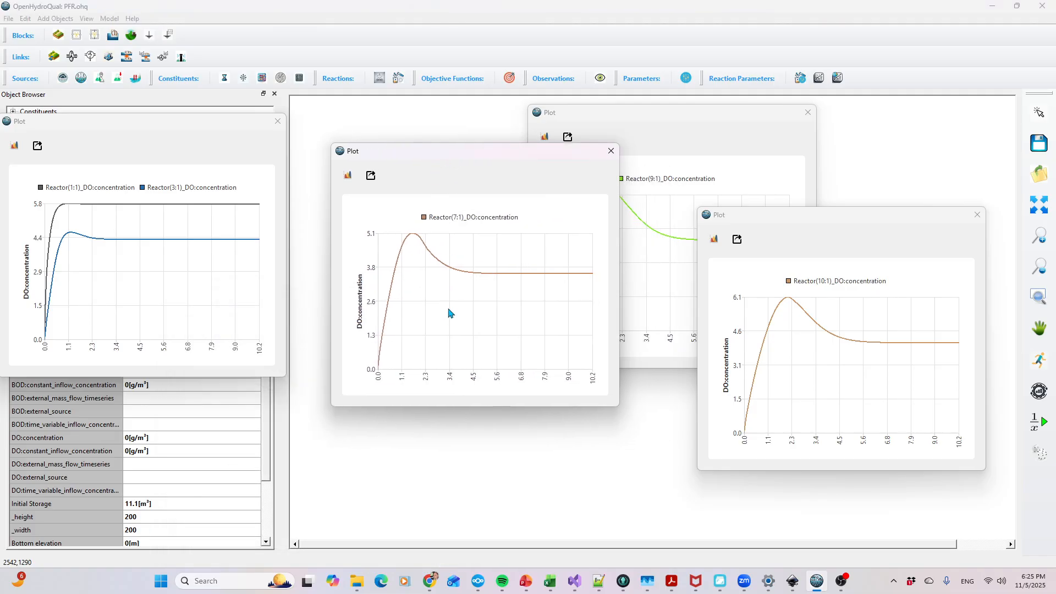
right_click(451, 312)
left_click(467, 320)
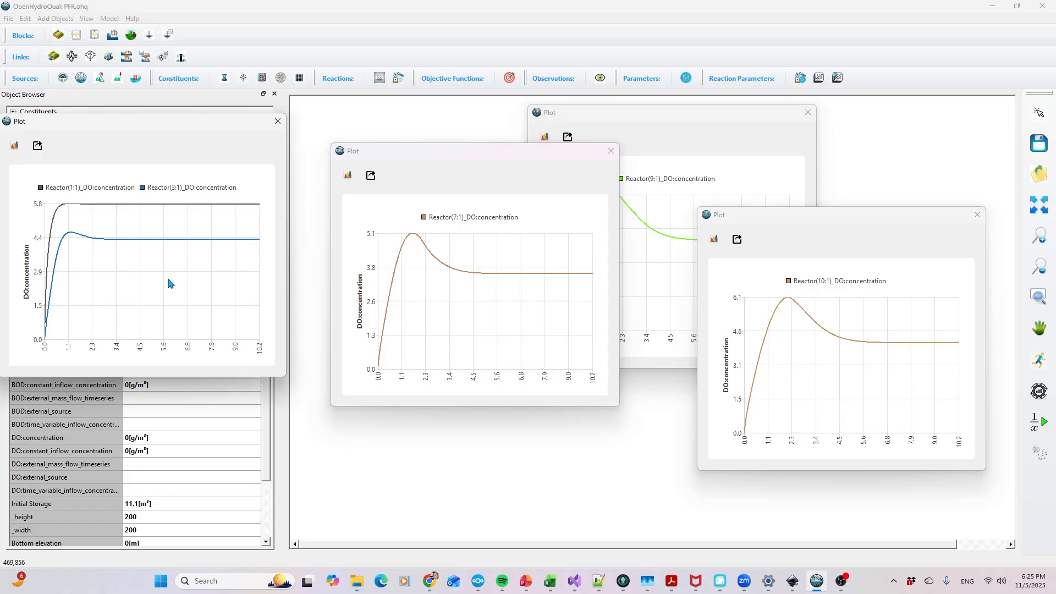
right_click(168, 279)
left_click(188, 298)
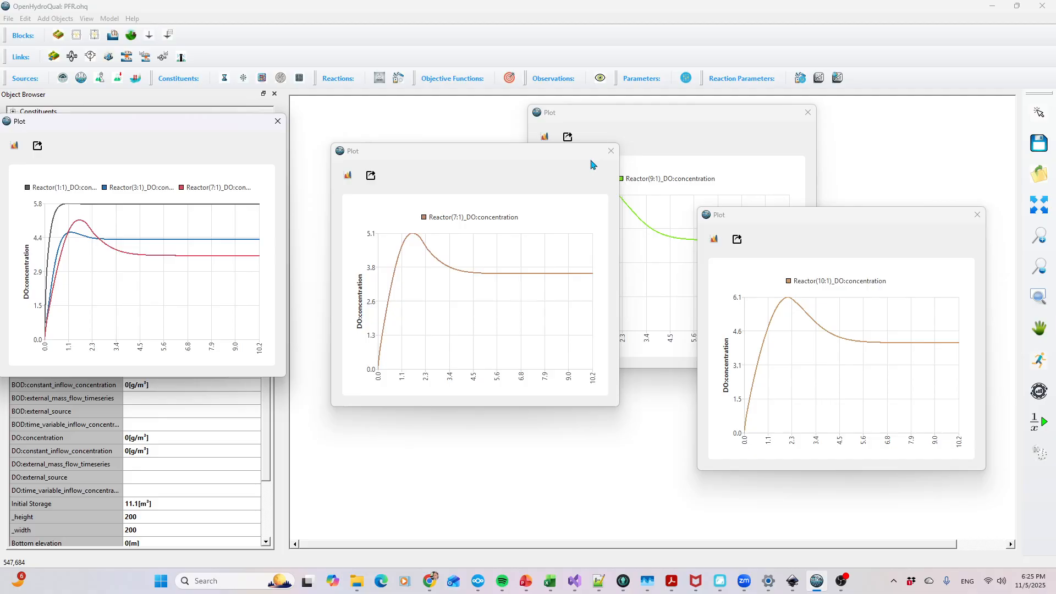
Step: Copy the ninth reactor's DO curve into the first reactor's plot and close the seventh and ninth reactors' separate plots
left_click(611, 151)
left_click_drag(675, 117, 502, 125)
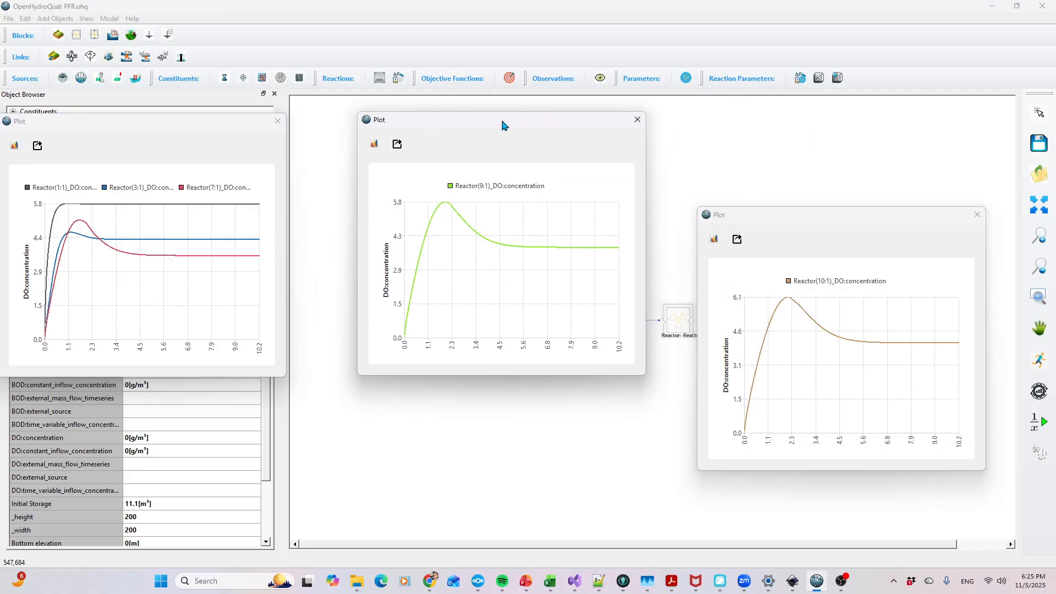
right_click(476, 286)
left_click(488, 292)
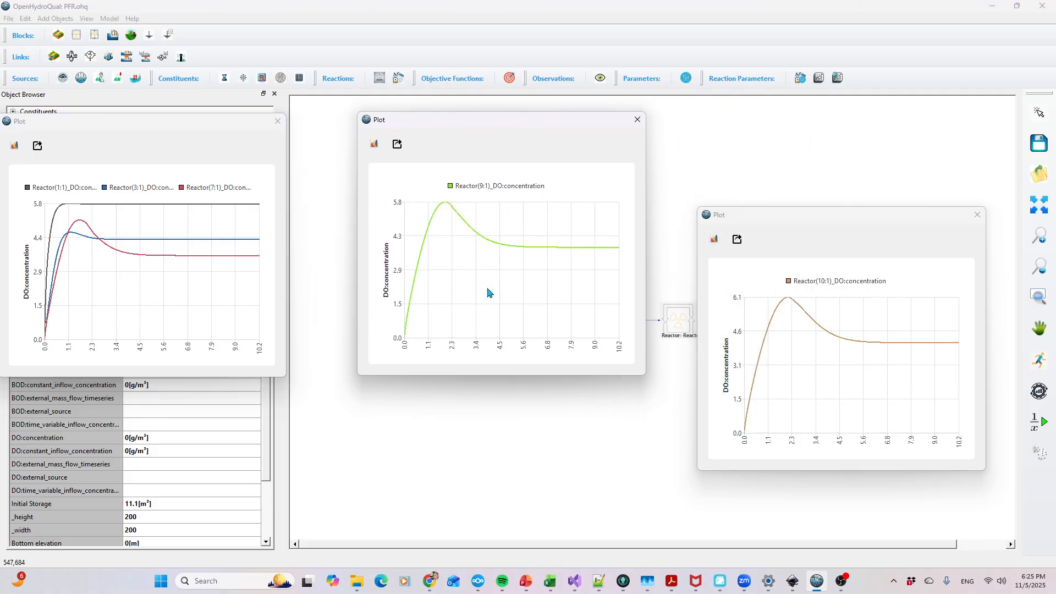
right_click(208, 290)
left_click(223, 307)
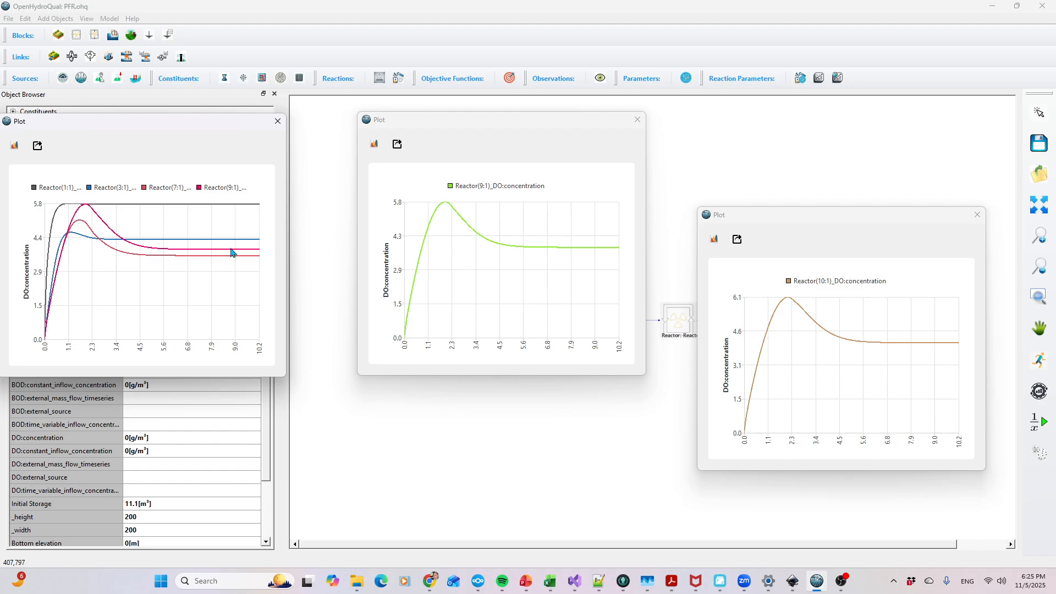
left_click(636, 121)
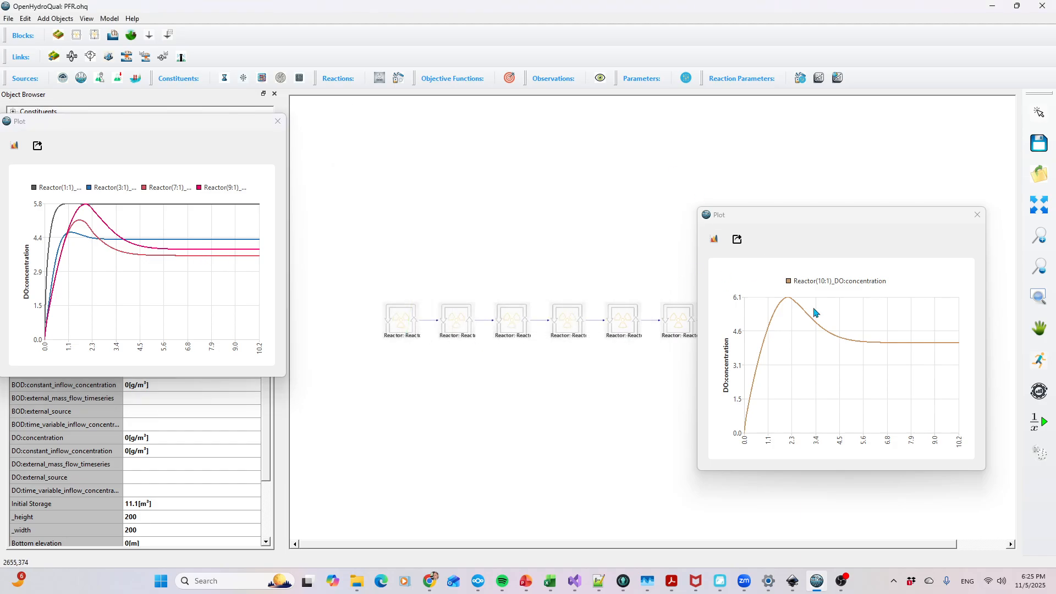
Step: Copy the tenth reactor's DO curve into the first reactor's plot and close the tenth reactor's separate plot
right_click(823, 379)
left_click(842, 387)
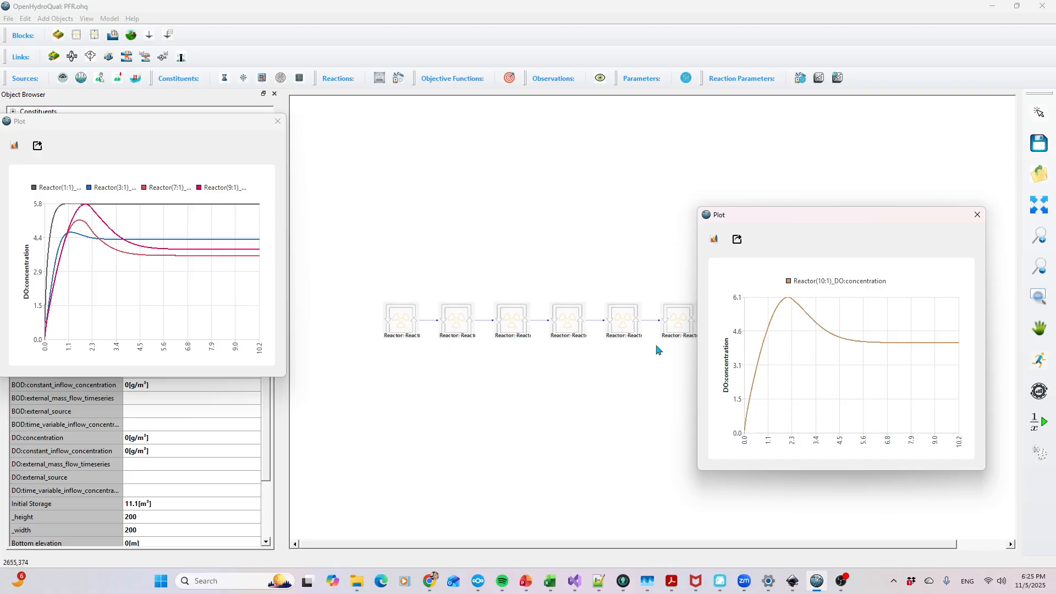
right_click(193, 294)
left_click(212, 314)
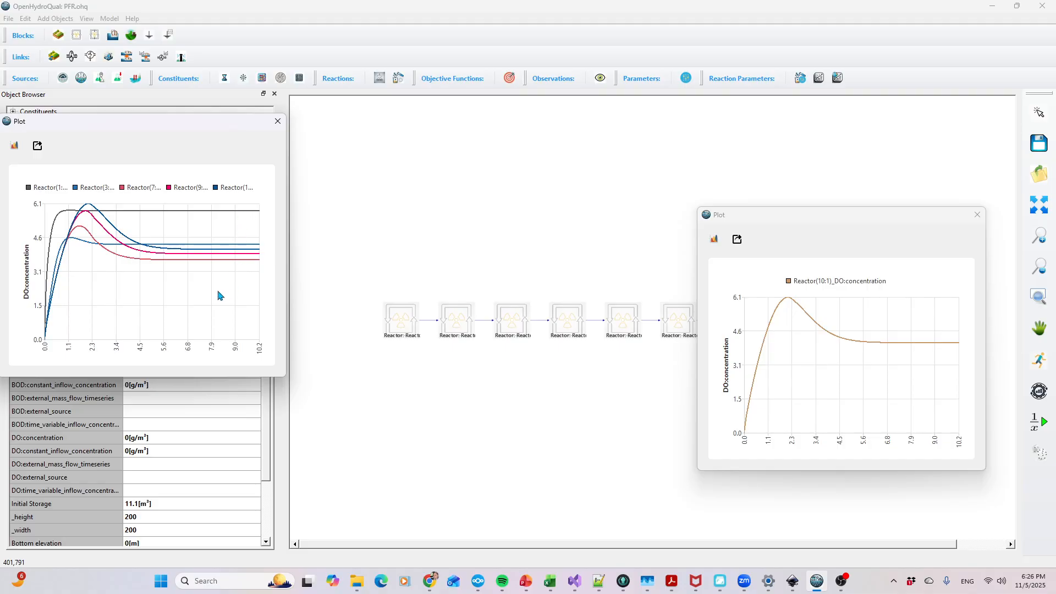
left_click_drag(169, 131, 239, 122)
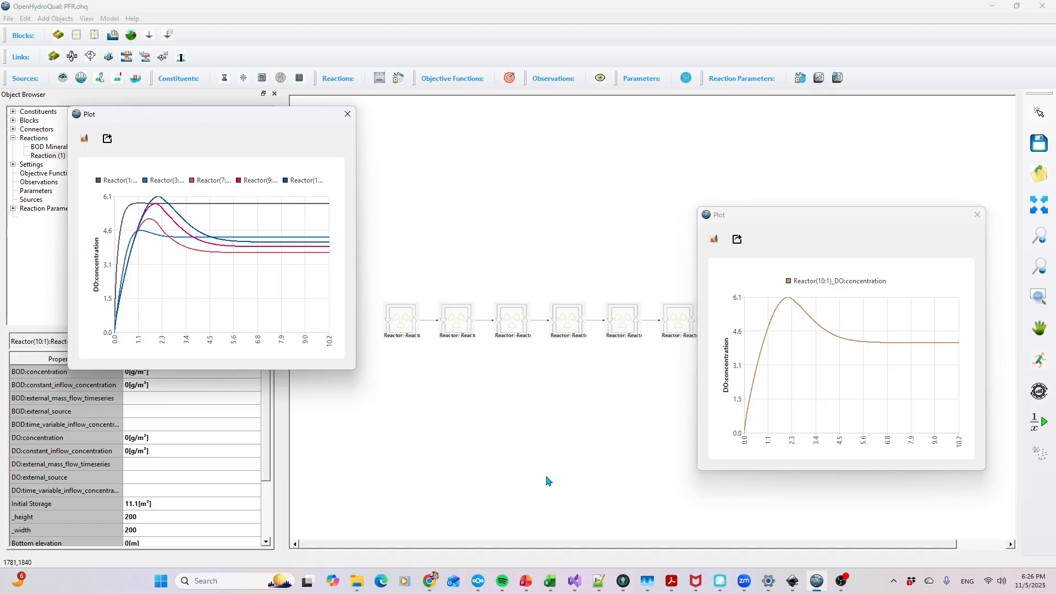
left_click(977, 214)
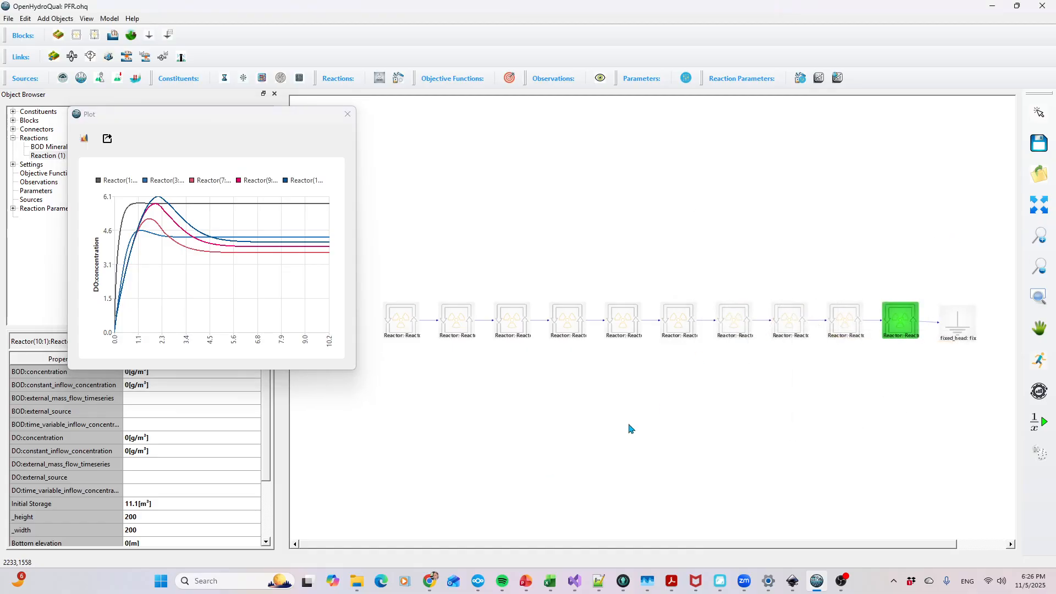